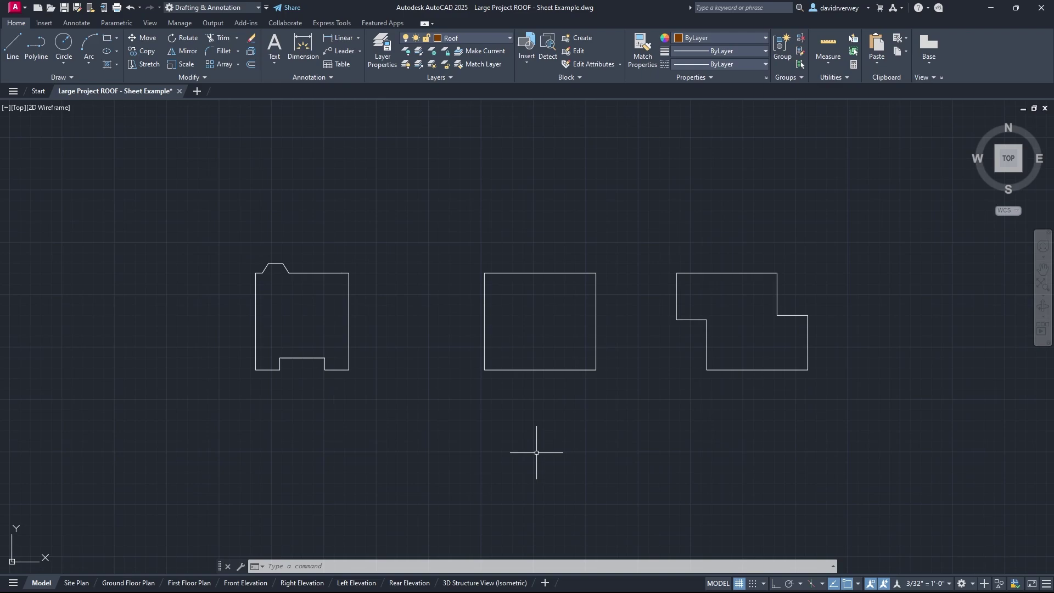
Make layer 0 the current layer for a new multiline text label.
left_click(193, 189)
left_click(1045, 468)
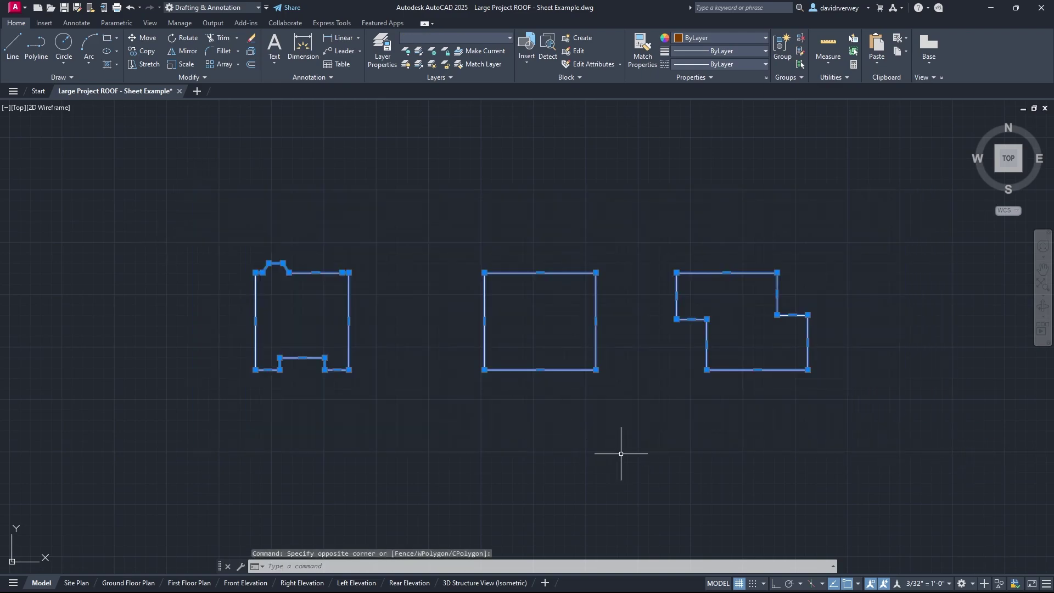
key("Escape")
left_click(273, 44)
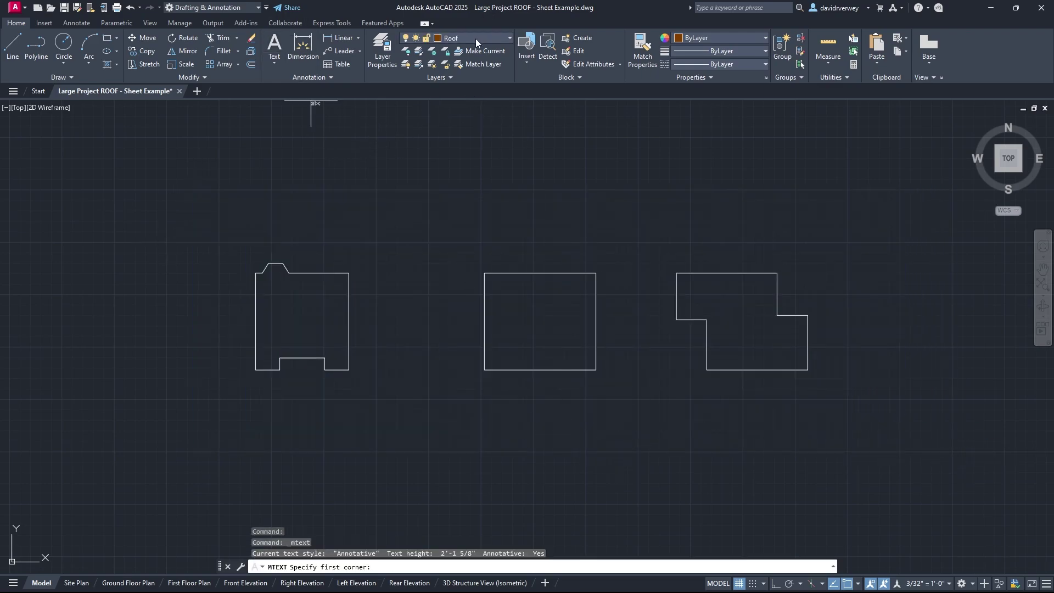
left_click(475, 38)
left_click(455, 49)
Write 'Exterior Of Building Walls' on one line below the middle outline and copy it.
left_click(502, 381)
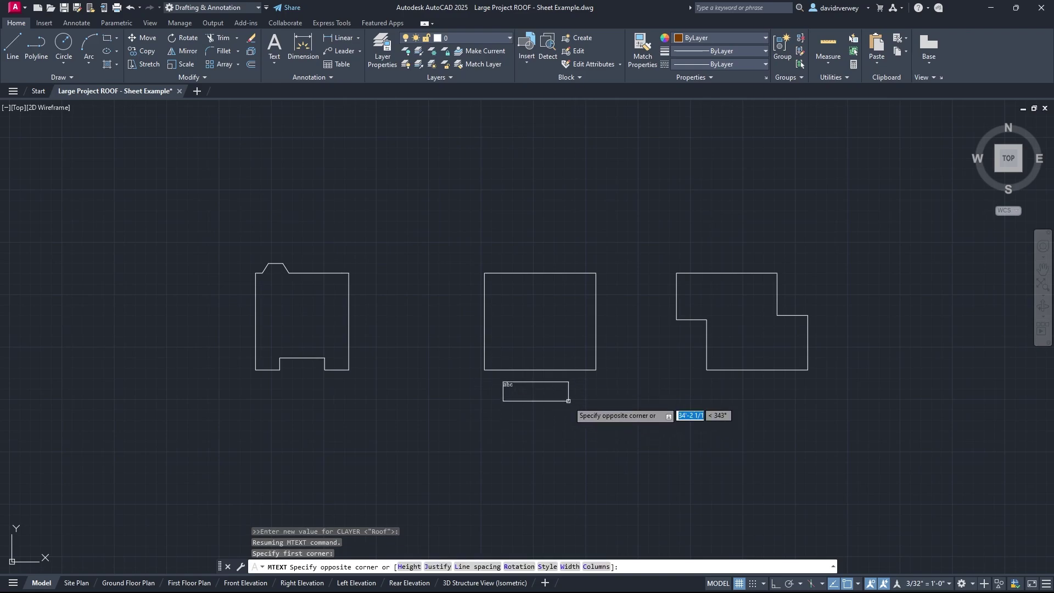
left_click(566, 400)
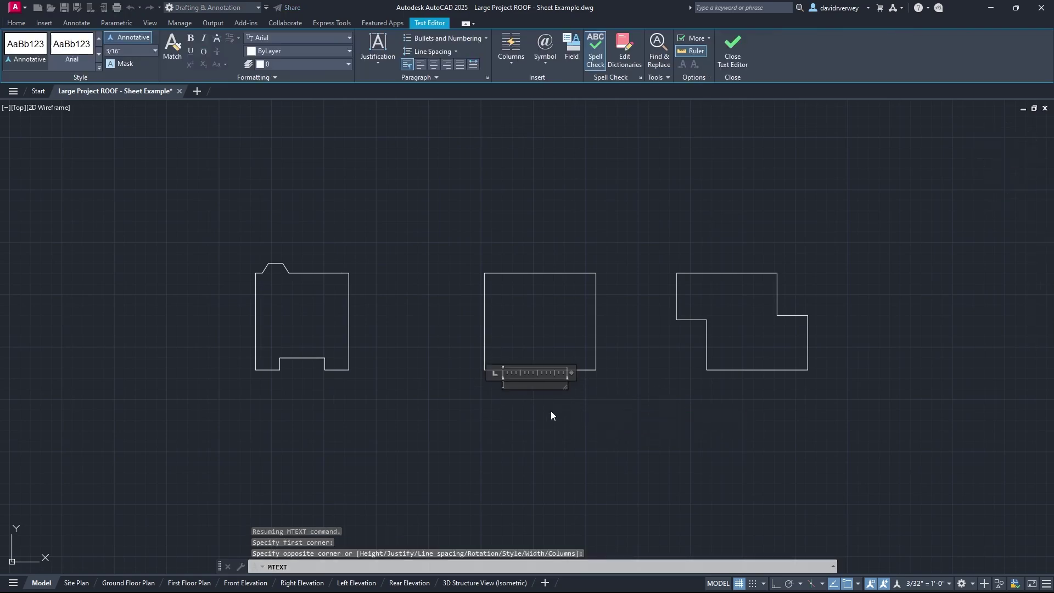
type("Exterio")
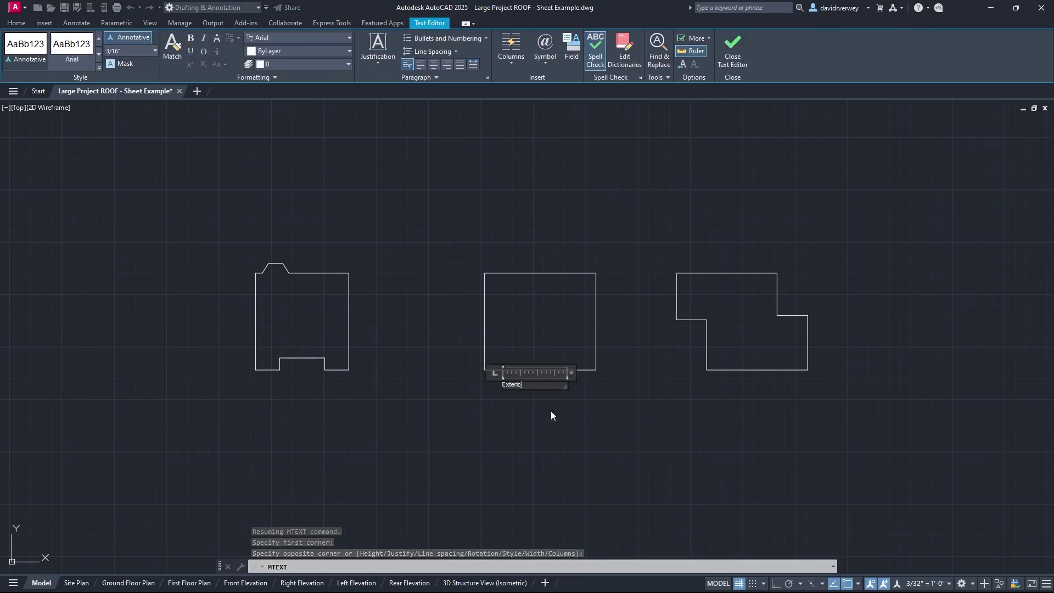
type("r Of Building Wall")
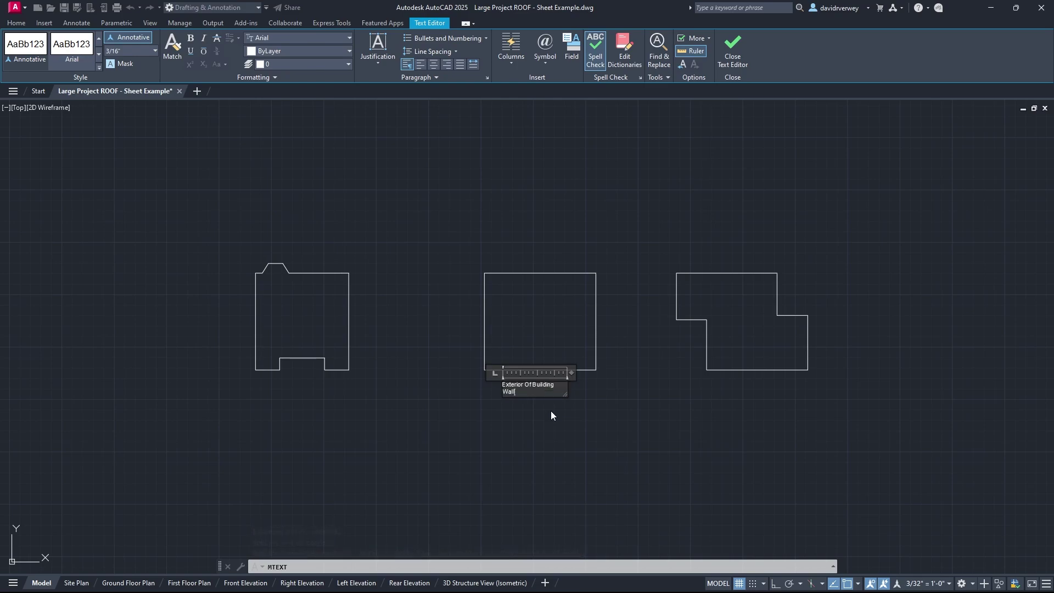
type("s")
left_click_drag(562, 394, 603, 394)
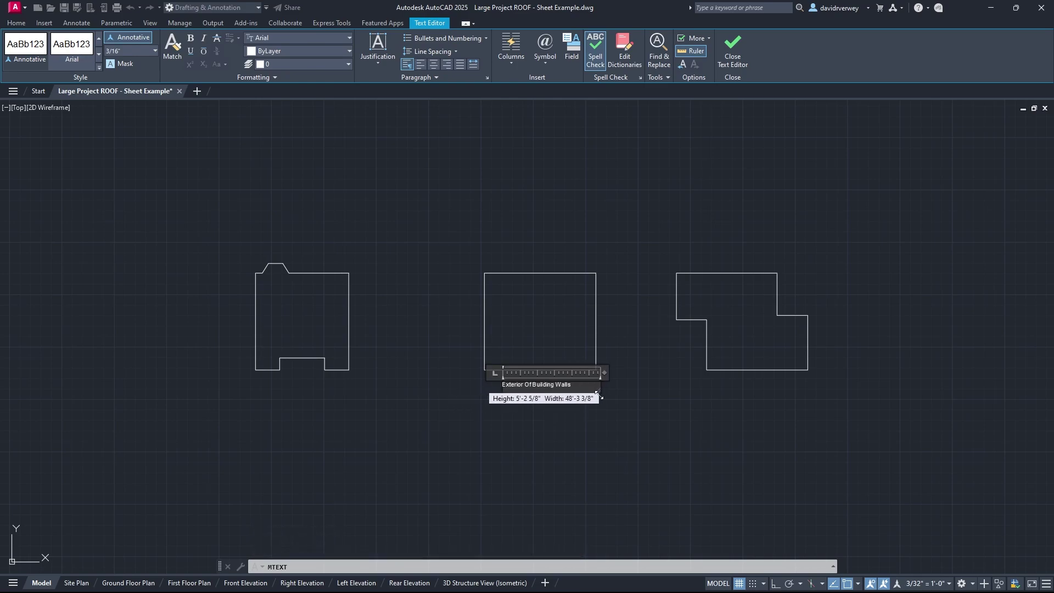
left_click(615, 423)
left_click(516, 385)
key("ctrl+c")
Paste copies of the label below the left and right building outlines.
key("ctrl+v")
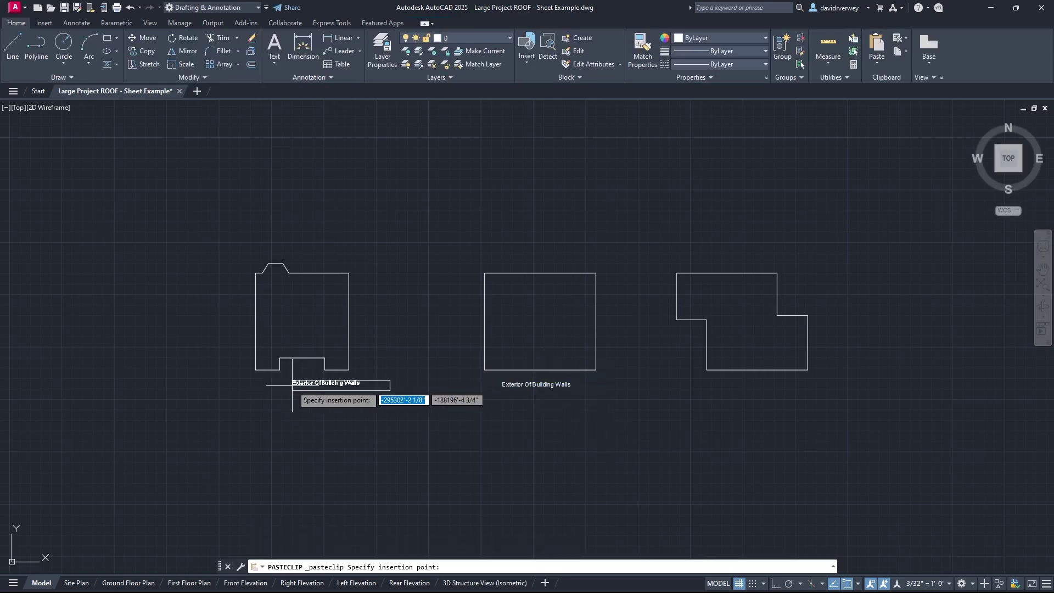
left_click(270, 382)
key("ctrl+v")
left_click(738, 384)
Move all three 'Exterior Of Building Walls' labels up inside their outlines.
scroll(555, 414, "up", 2)
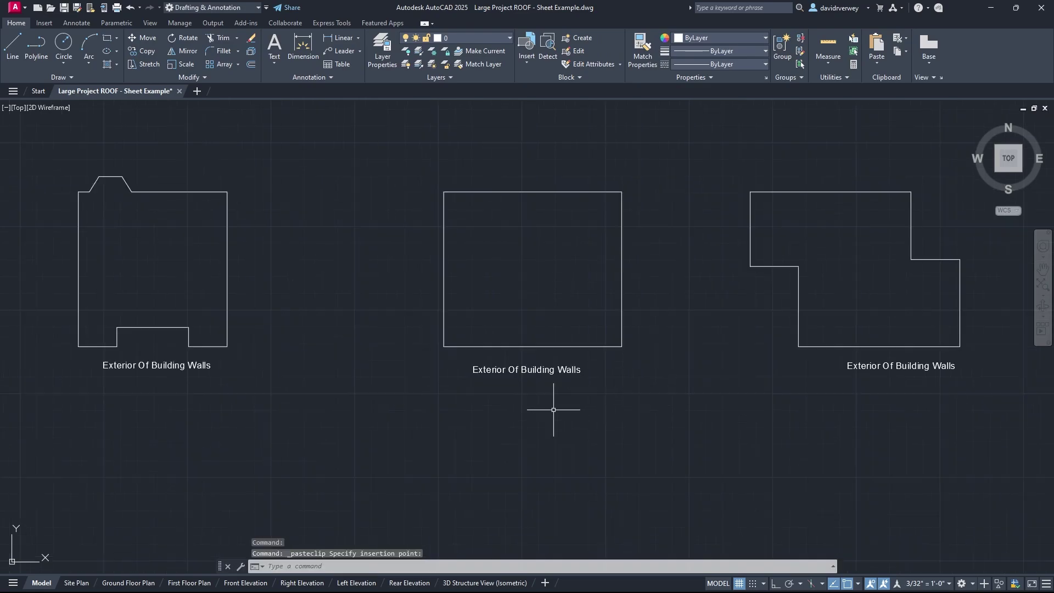
middle_click_drag(554, 414, 628, 430)
left_click(592, 400)
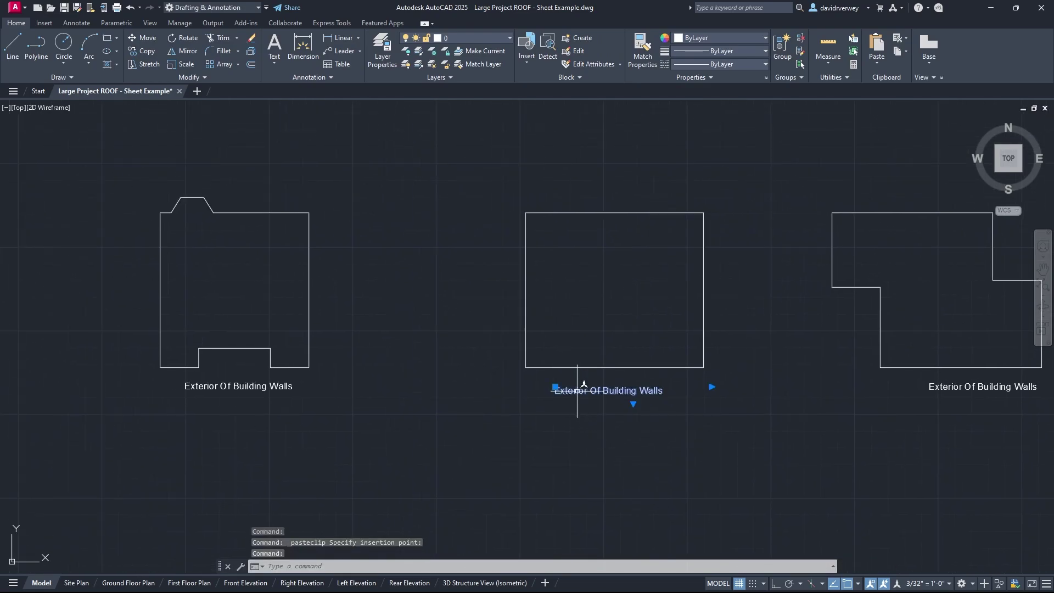
left_click(947, 388)
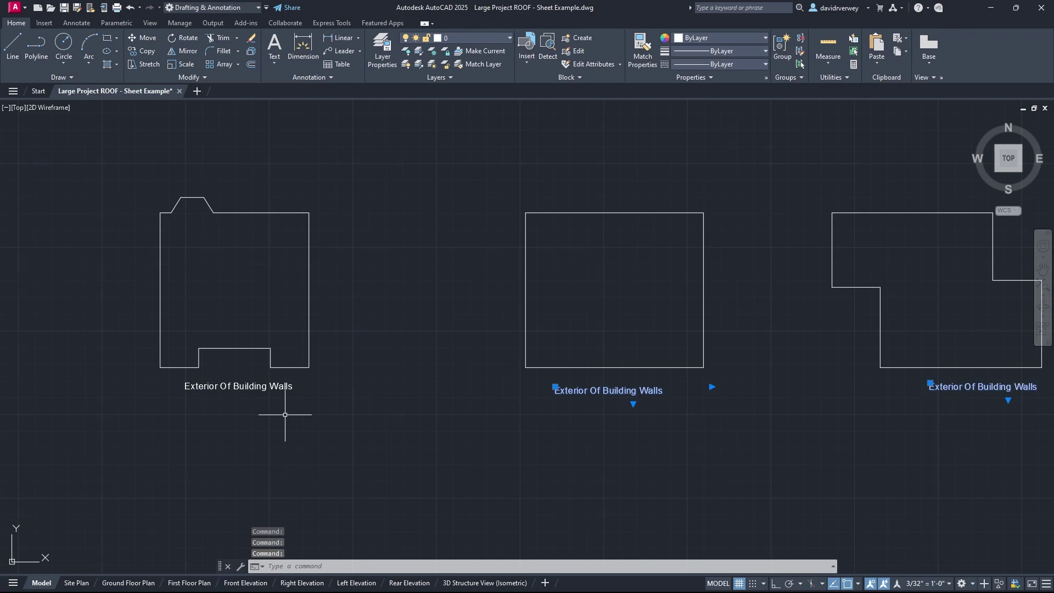
left_click(270, 387)
left_click_drag(271, 391, 253, 329)
middle_click_drag(521, 383, 564, 381)
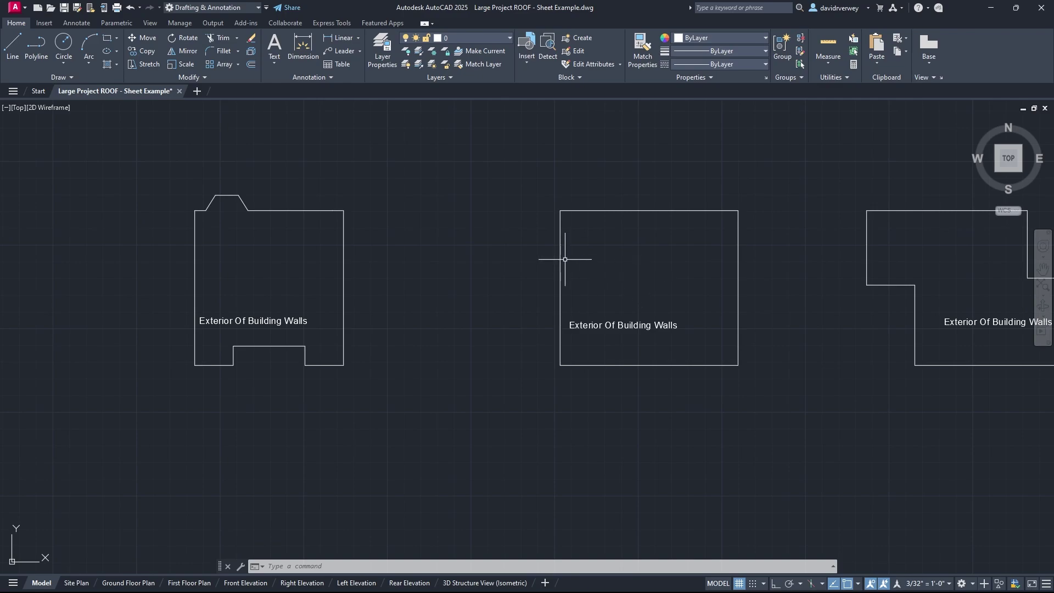
Give the three selected building outlines the CENTER linetype from the Properties panel.
left_click(883, 259)
left_click(270, 254)
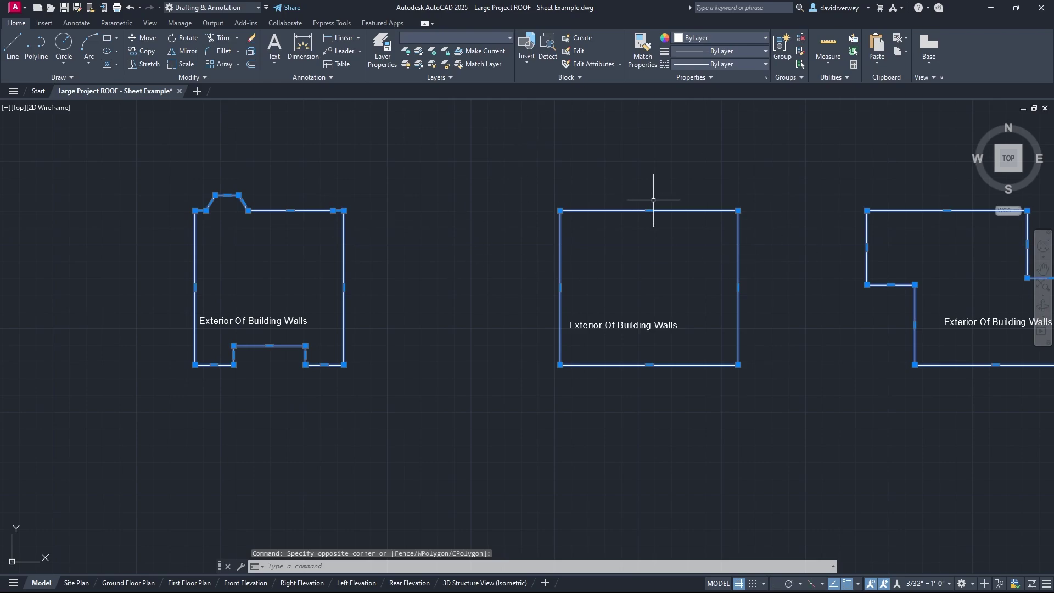
left_click(715, 51)
left_click(716, 51)
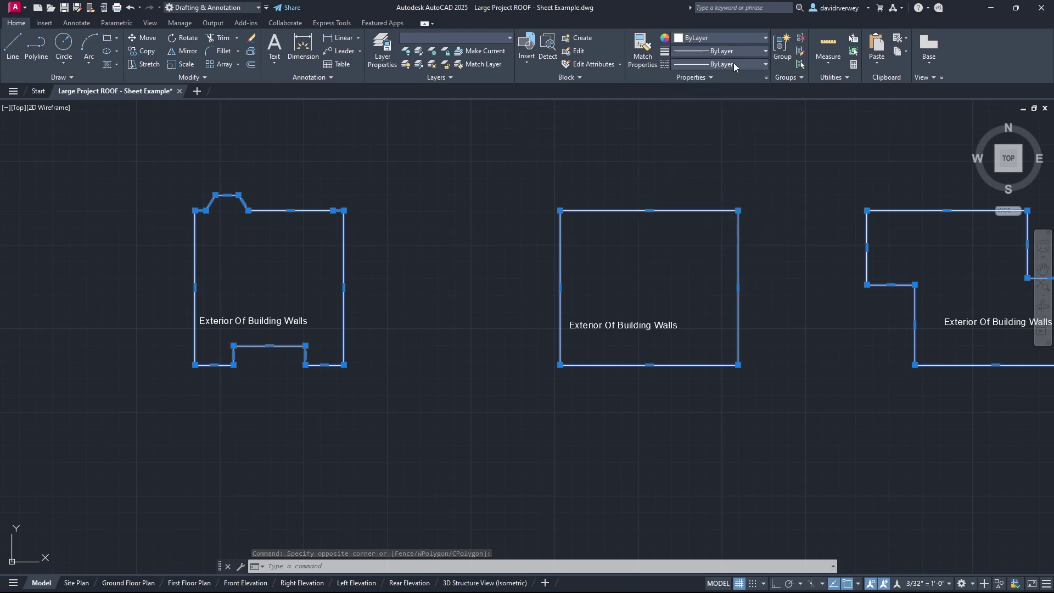
left_click(733, 63)
left_click(739, 103)
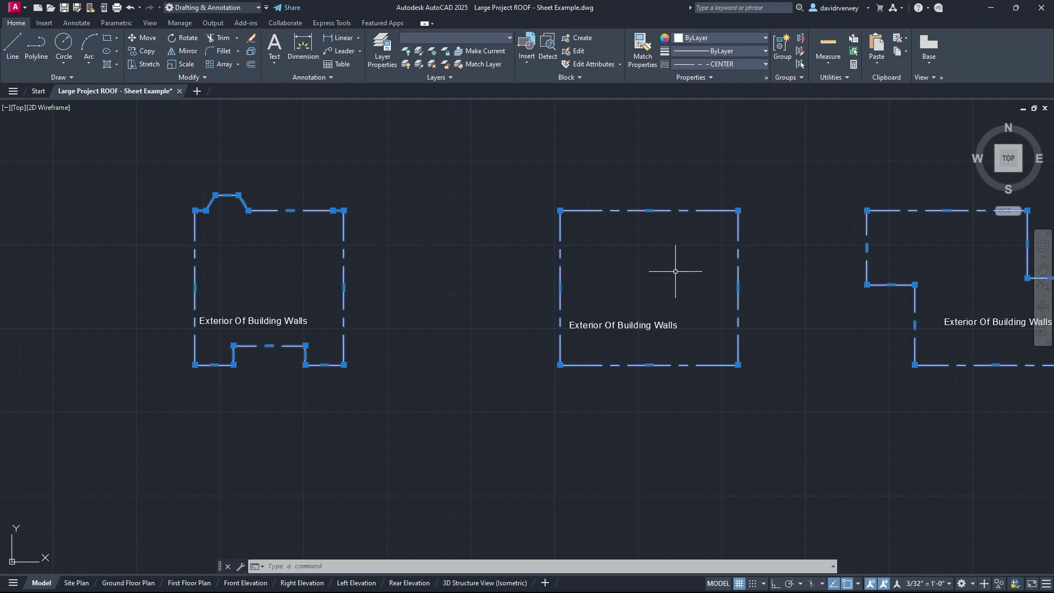
key("Escape")
mouse_move(872, 258)
middle_mouse_down()
mouse_move(717, 284)
mouse_move(715, 299)
middle_mouse_up()
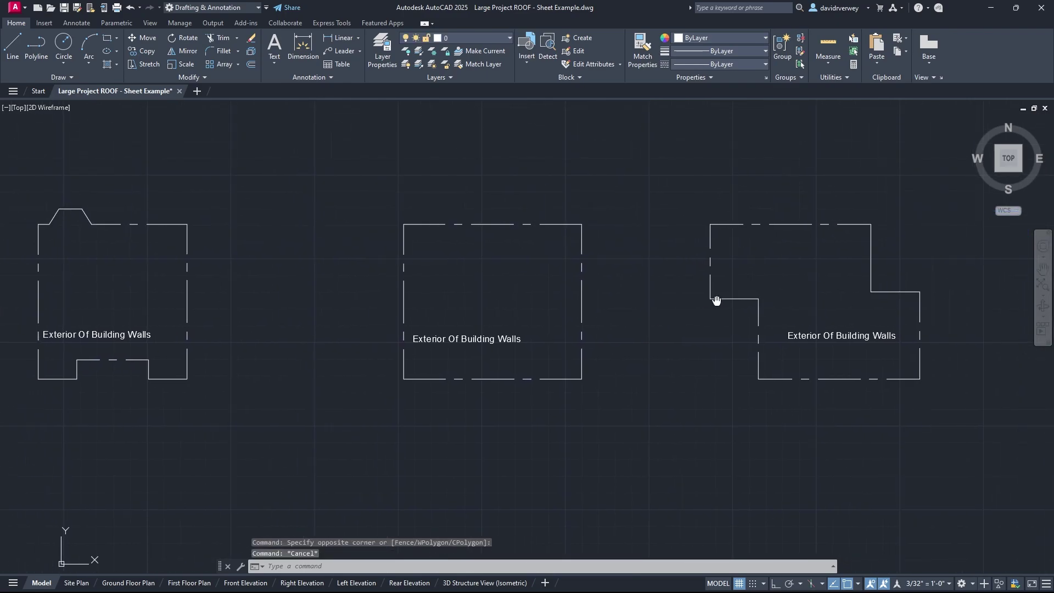
middle_click_drag(847, 267, 869, 268)
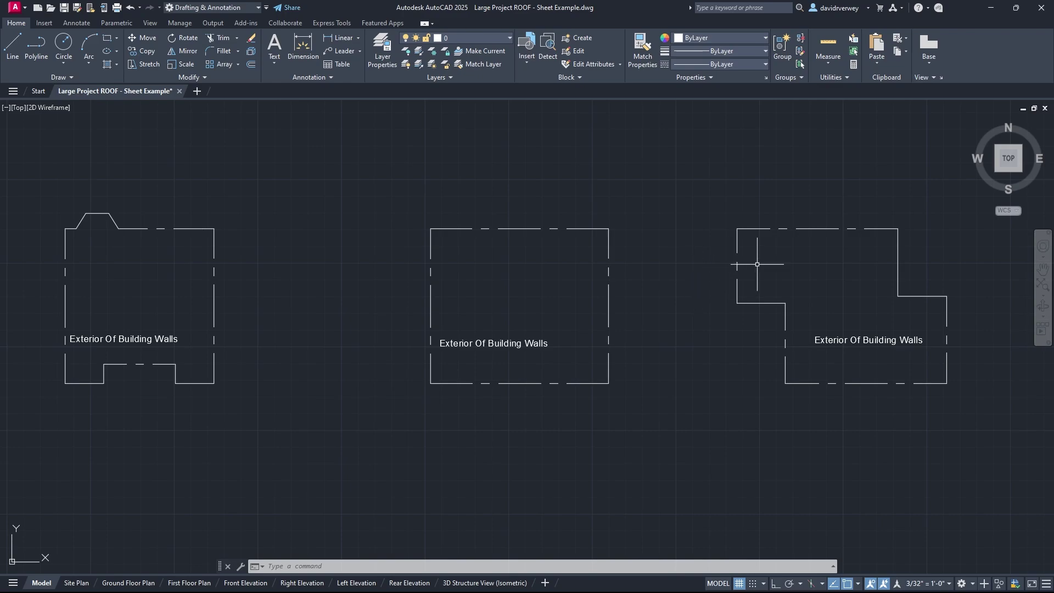
Offset the left building outline 29.52 outward with OFFSET.
left_click(213, 281)
left_click(153, 285)
middle_click_drag(187, 283, 378, 325)
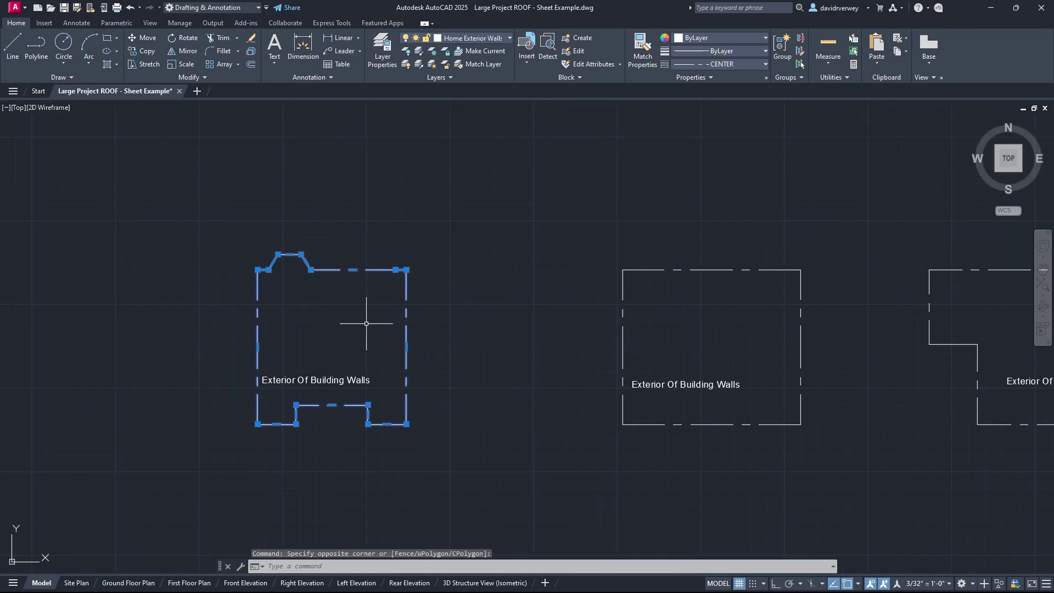
type("OFFSET")
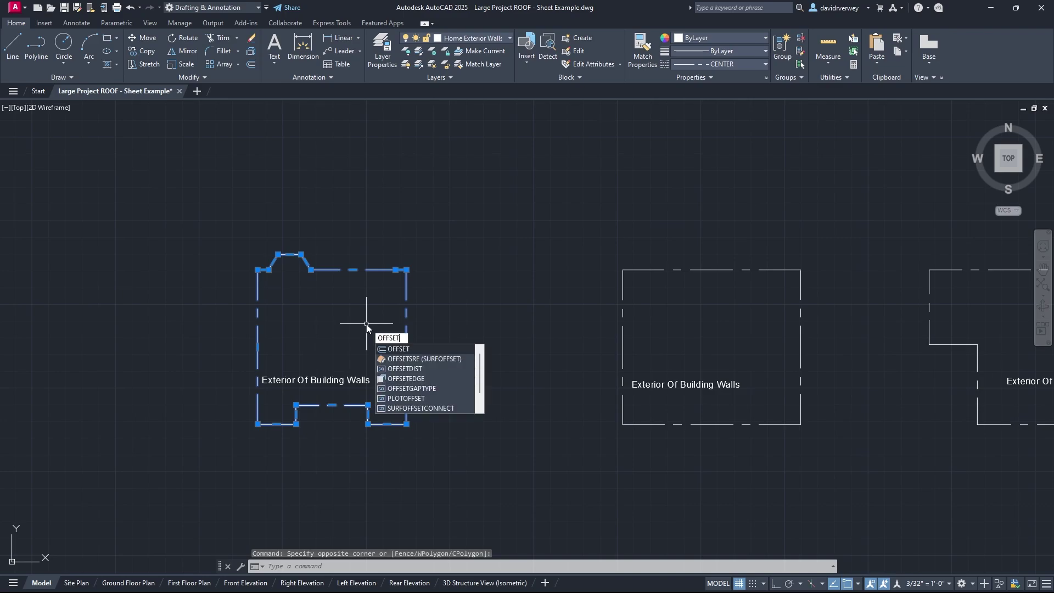
key("Return")
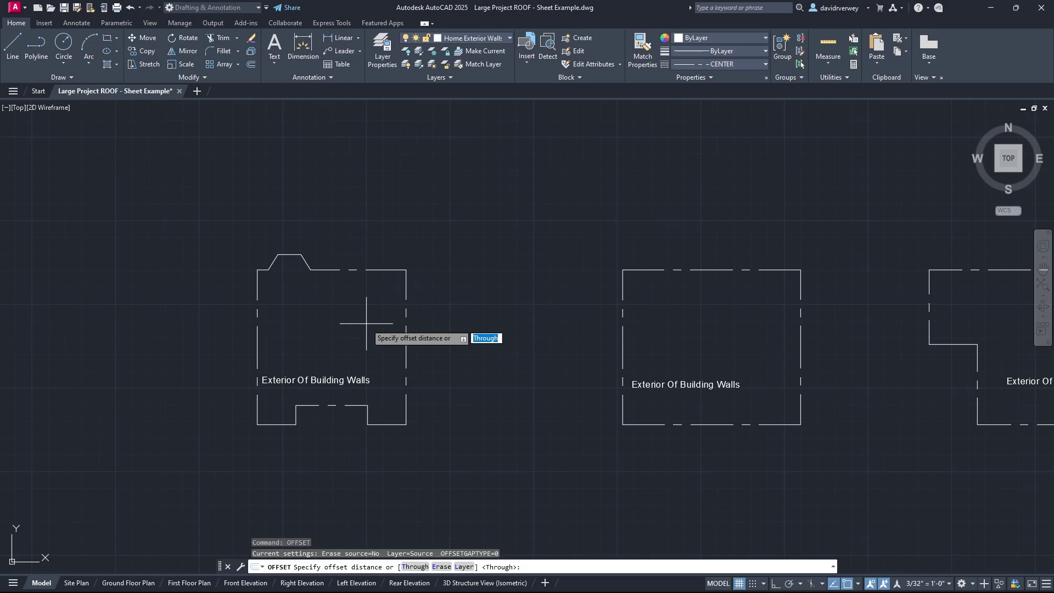
type("29.52")
key("Return")
left_click(406, 324)
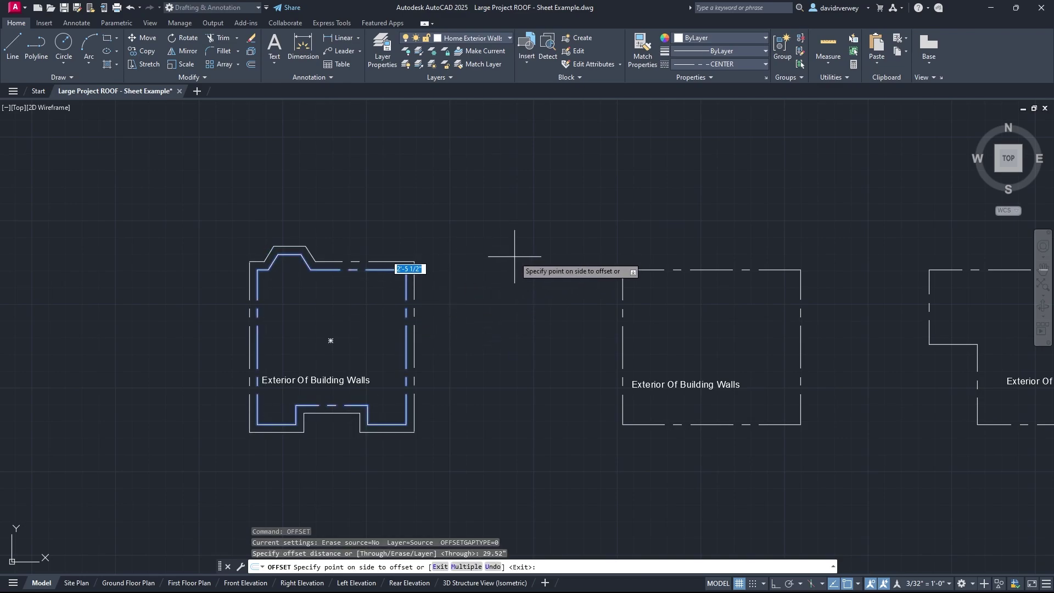
left_click(515, 256)
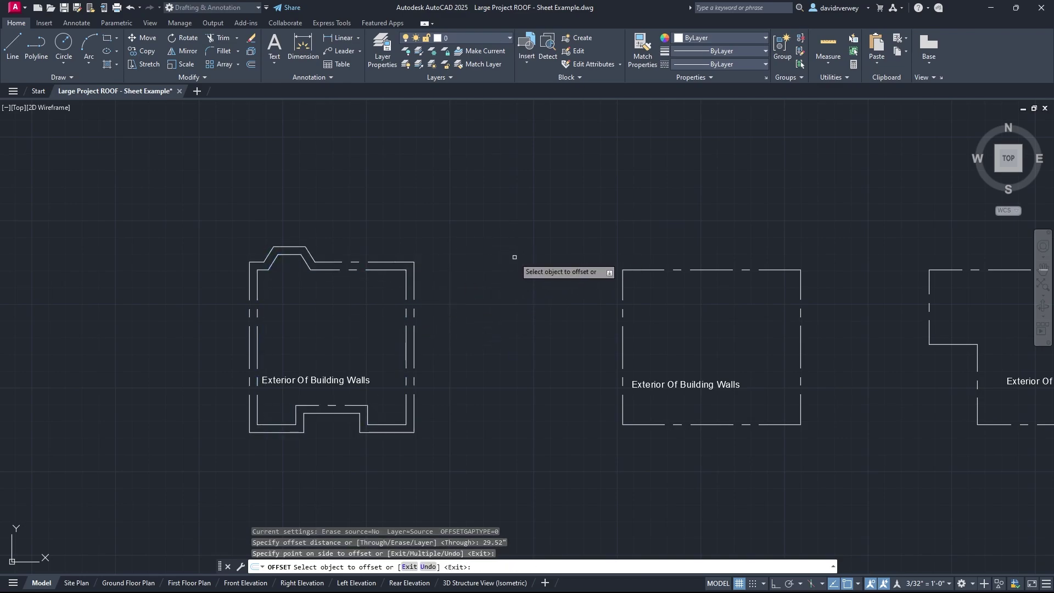
Offset the middle and right building outlines outward by the same 29.52.
left_click(622, 347)
left_click(812, 225)
middle_click_drag(953, 282, 657, 298)
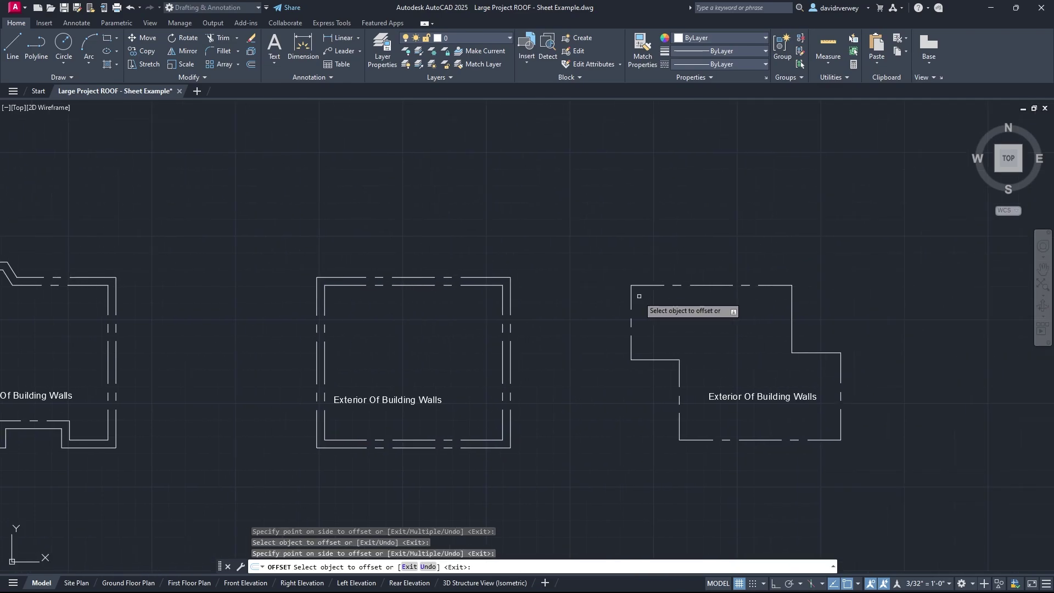
left_click(630, 288)
left_click(716, 214)
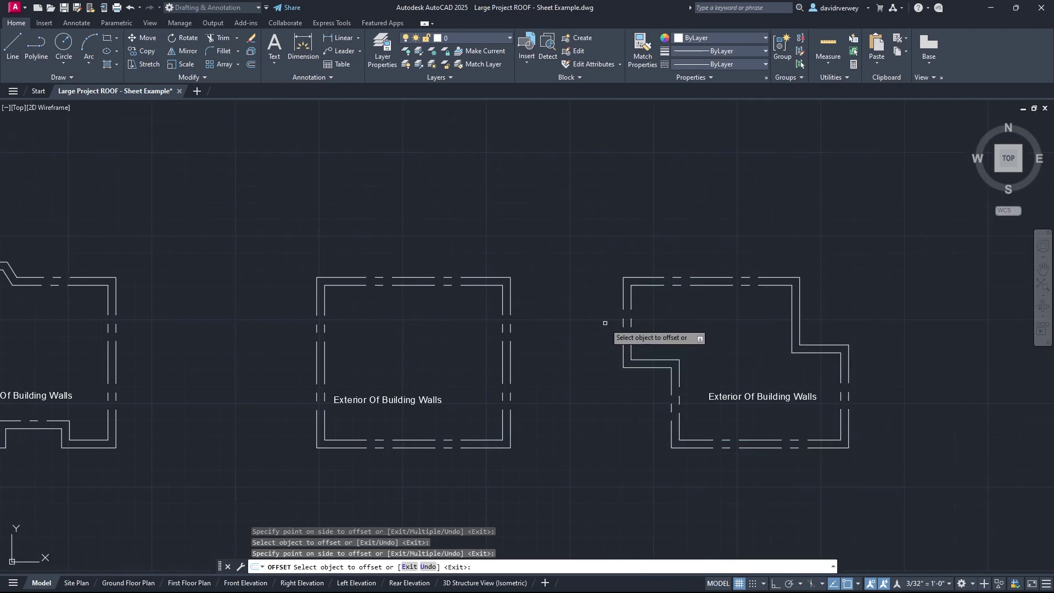
key("Escape")
left_click(622, 310)
left_click(518, 288)
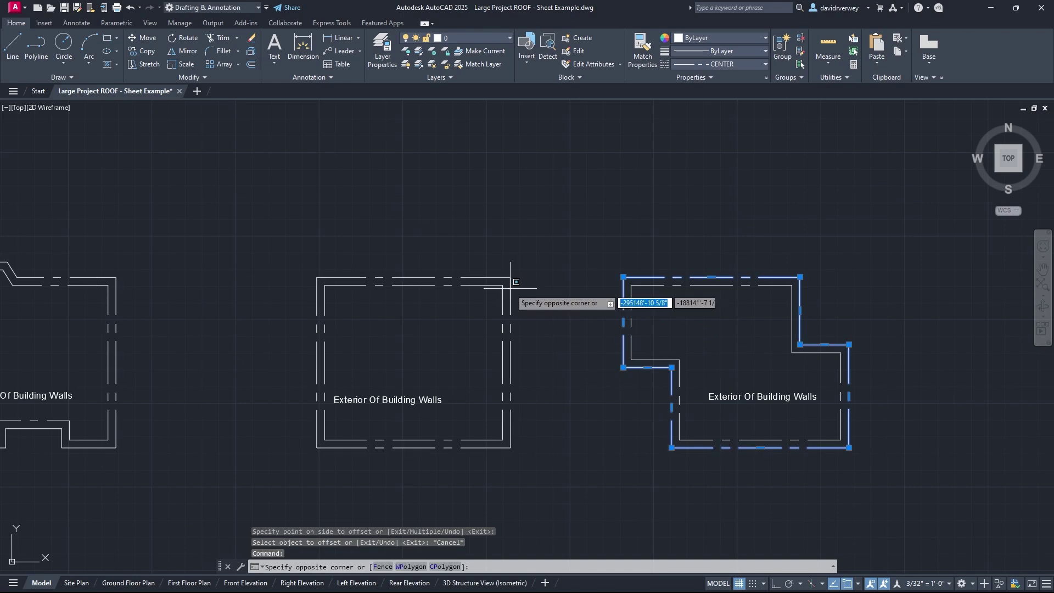
left_click(494, 291)
middle_click_drag(369, 291, 651, 295)
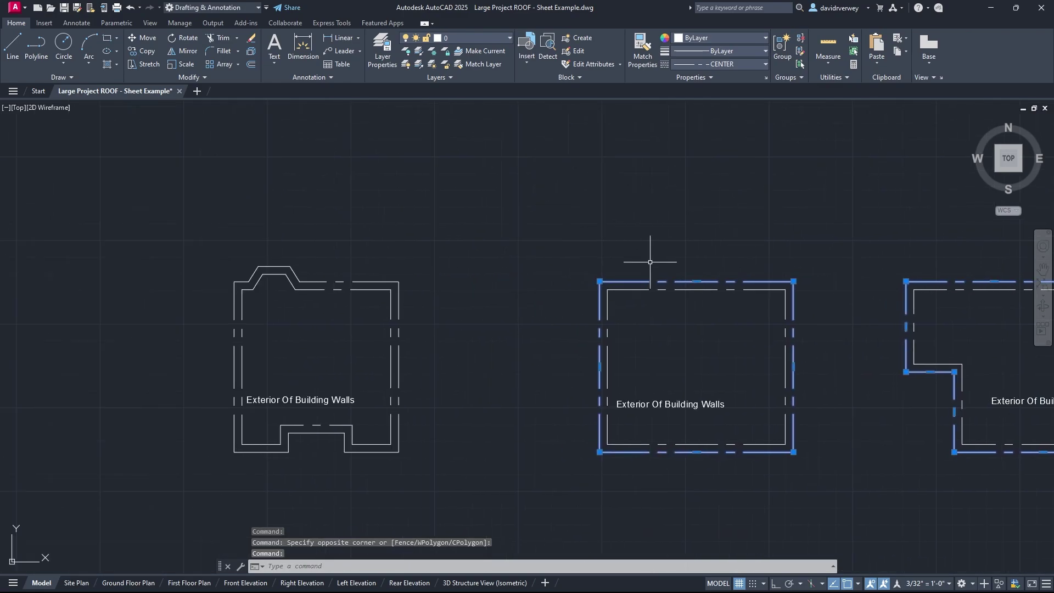
Set the outer eave offset outlines back to the ByLayer continuous linetype.
left_click(399, 306)
left_click(469, 41)
left_click(516, 42)
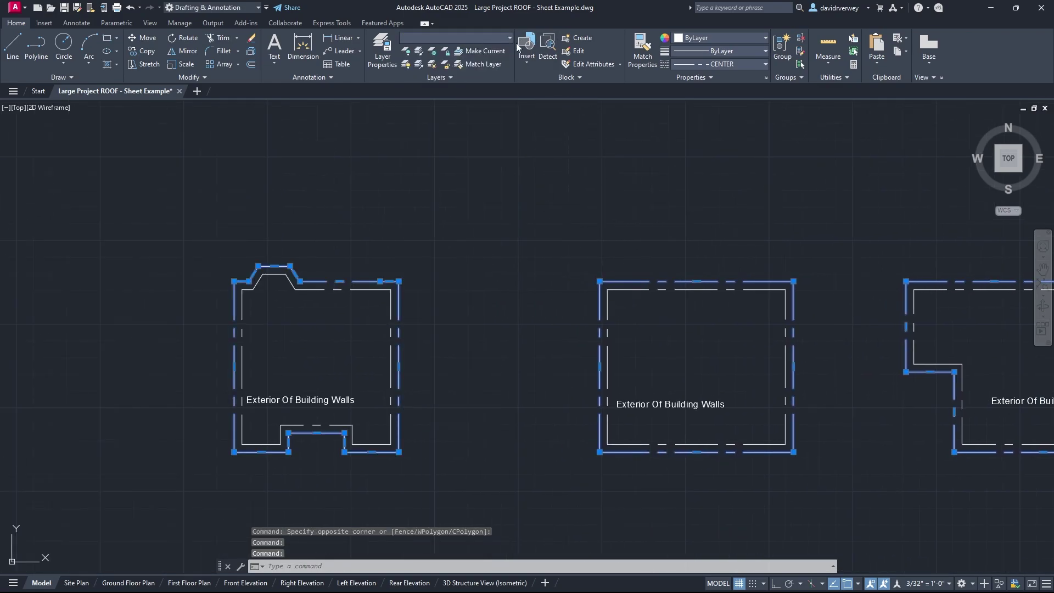
left_click(727, 67)
left_click(727, 77)
middle_click_drag(539, 248, 630, 254)
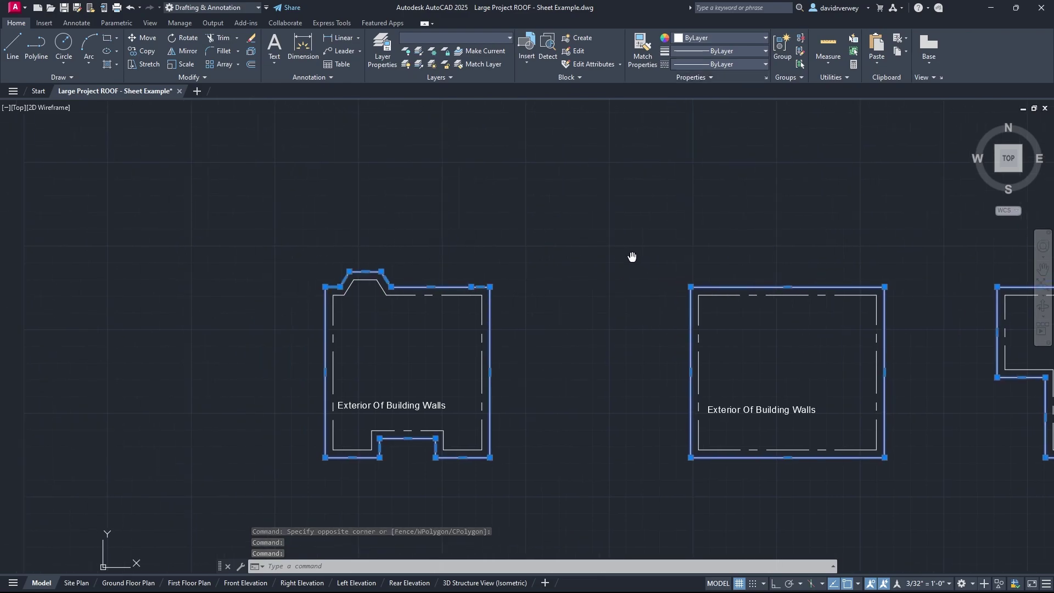
key("Escape")
middle_click_drag(960, 313, 752, 305)
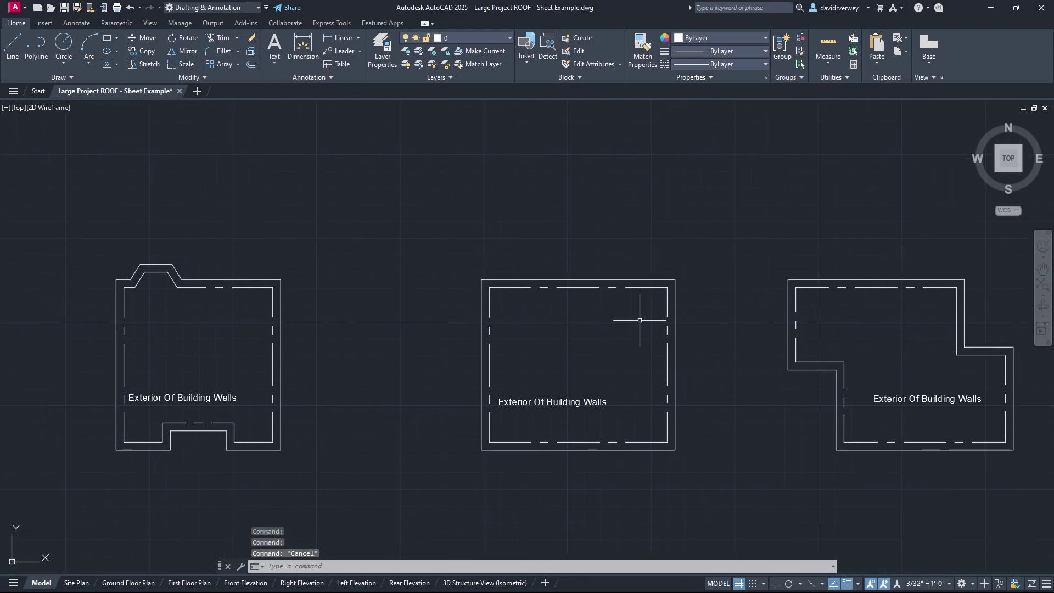
Colour all three building outlines light grey (147,149,152).
left_click(679, 322)
left_click(535, 341)
left_click(811, 324)
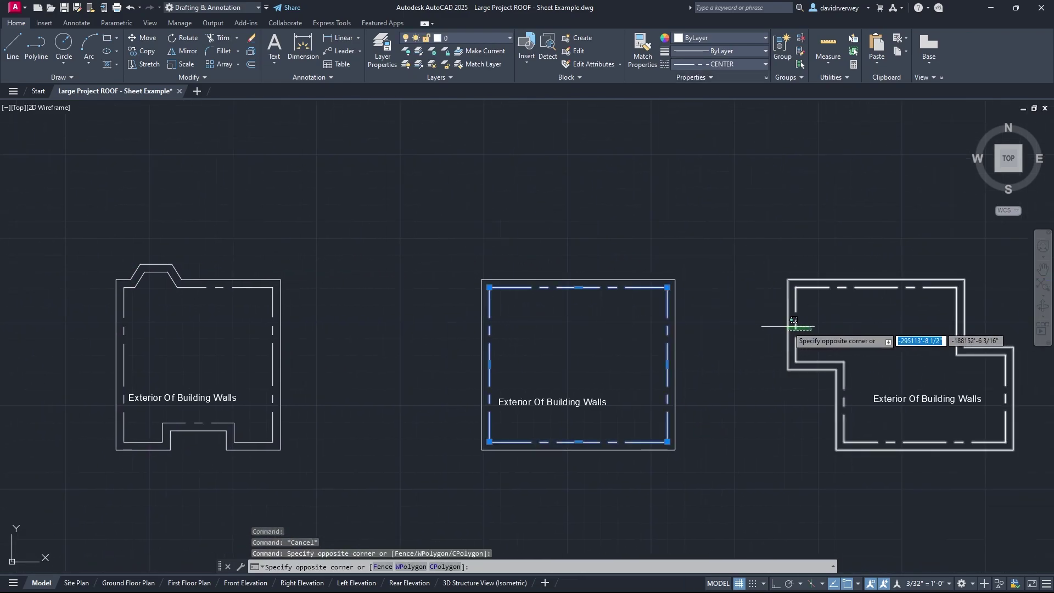
left_click(793, 328)
mouse_move(794, 327)
left_click(272, 331)
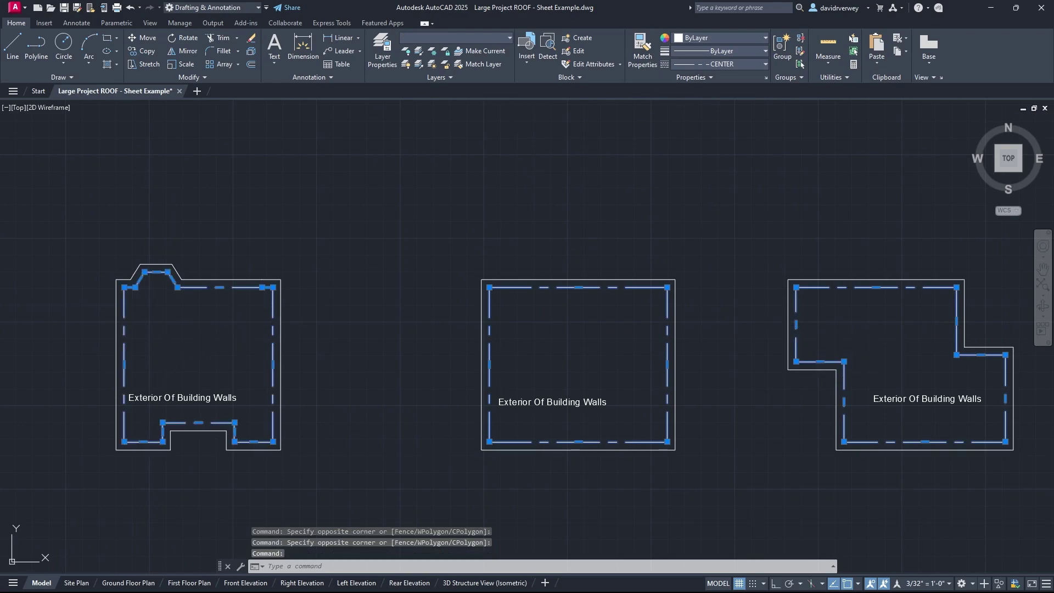
left_click(714, 38)
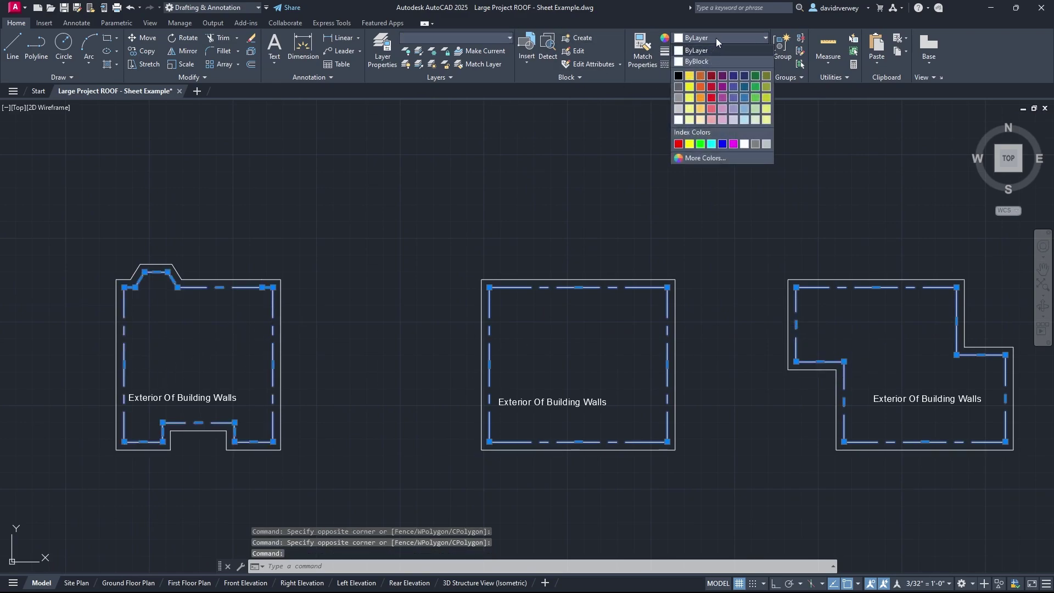
left_click(680, 97)
key("Escape")
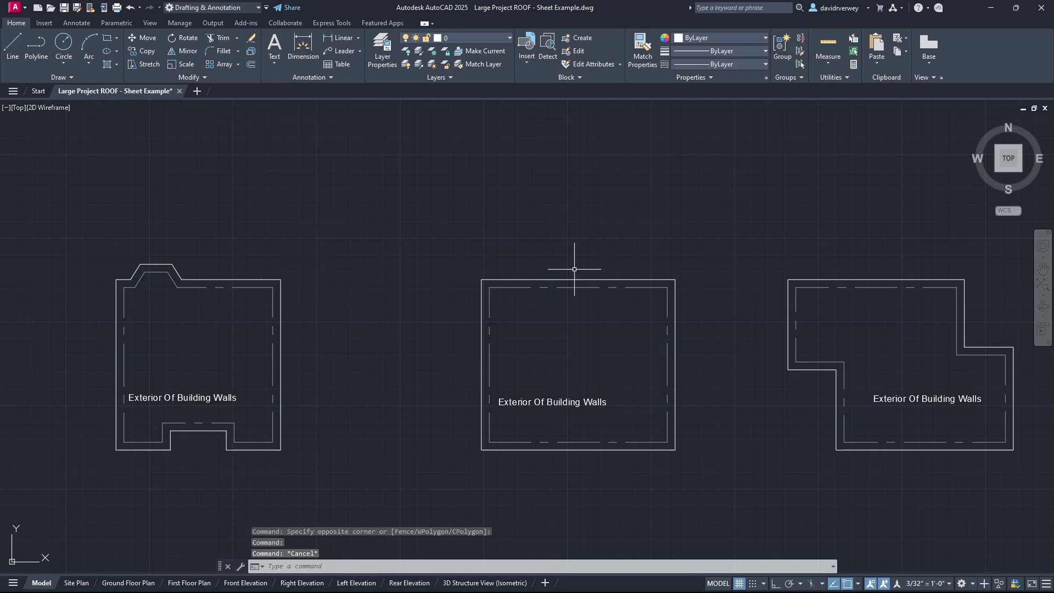
middle_click_drag(573, 265, 748, 235)
Write 'Eaves Minimum' on one line and move it beside the left building.
left_click(274, 45)
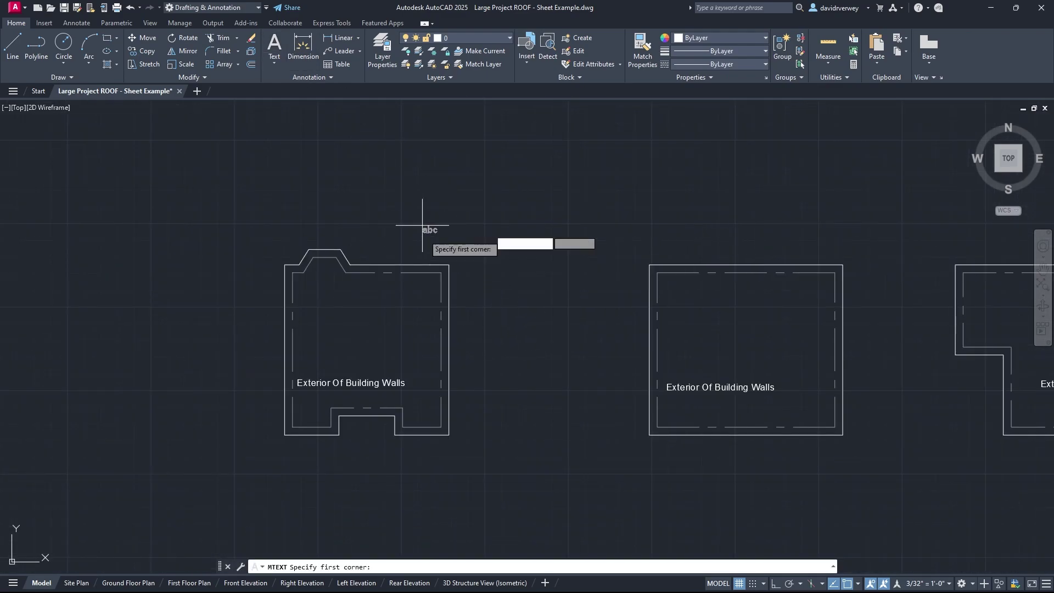
left_click(428, 246)
left_click(478, 258)
type("E")
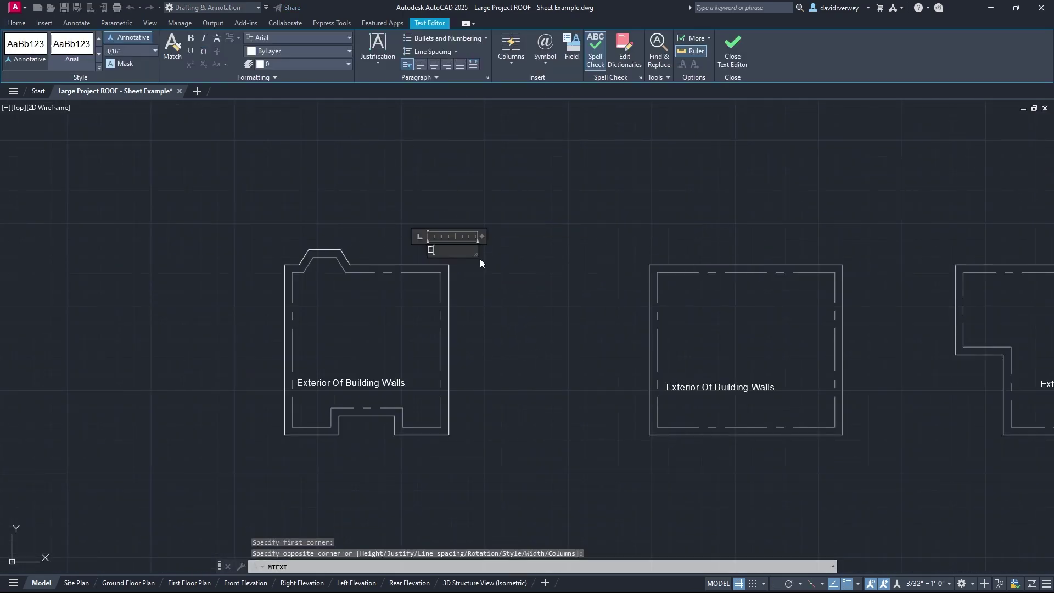
type("aves Minimum")
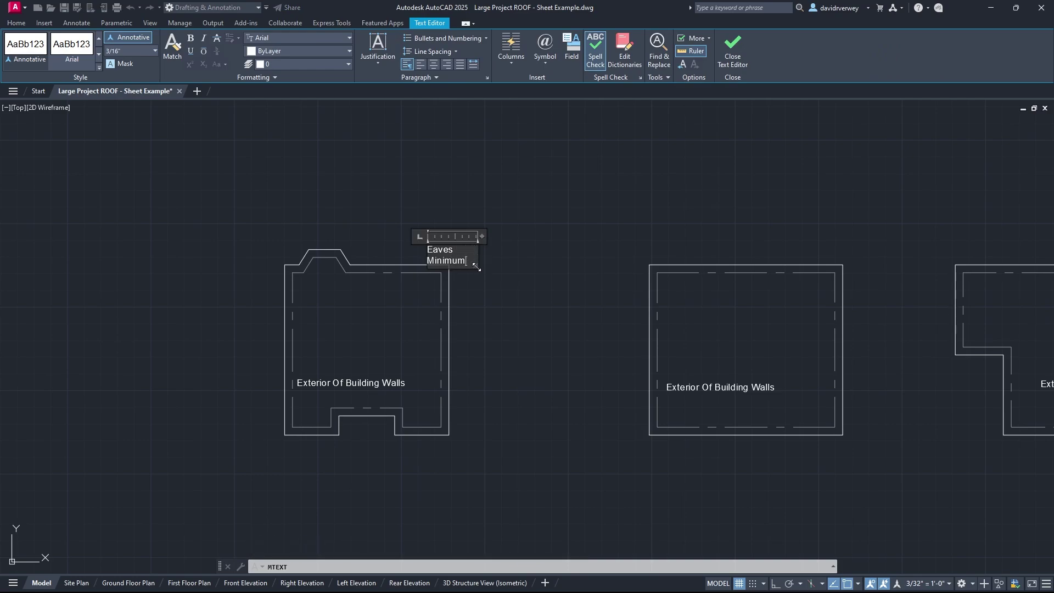
left_click_drag(479, 267, 522, 276)
left_click(521, 275)
left_click(461, 250)
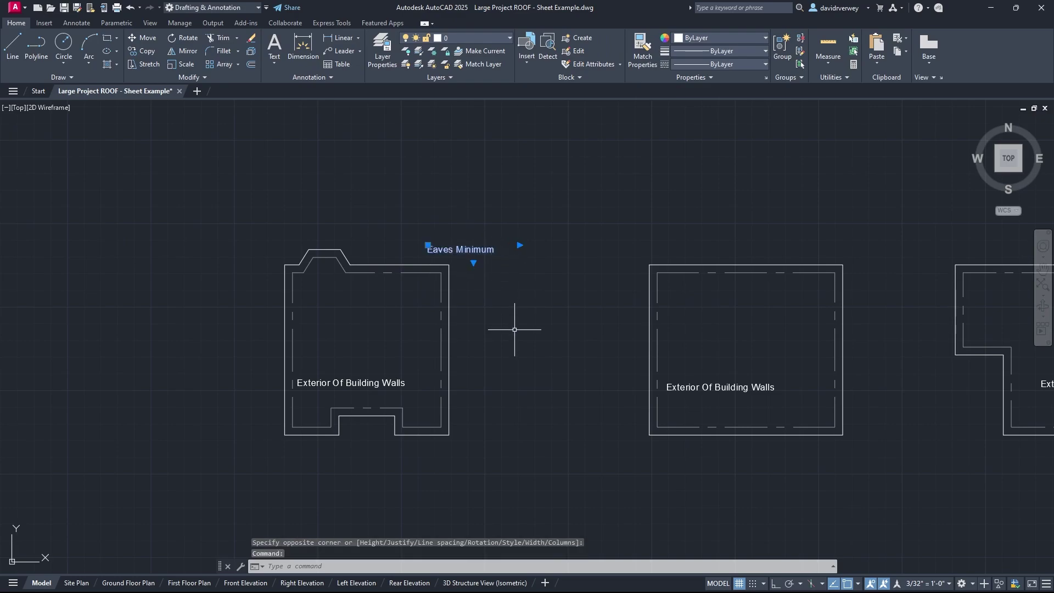
left_click_drag(470, 248, 503, 370)
mouse_move(384, 313)
middle_mouse_down()
mouse_move(435, 323)
mouse_move(531, 294)
middle_mouse_up()
Drag the left, middle and right wall labels down below their building outlines.
left_click(513, 365)
left_click_drag(513, 365, 528, 436)
middle_click_drag(529, 353, 471, 366)
middle_click_drag(750, 318, 517, 313)
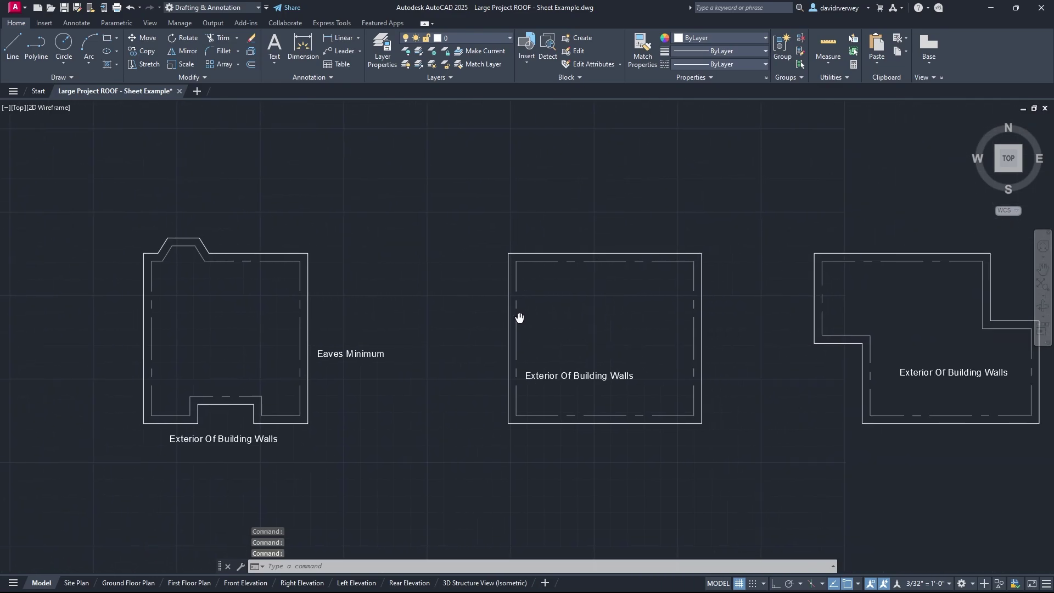
left_click(598, 373)
left_click_drag(603, 376, 615, 453)
middle_click_drag(734, 413, 527, 400)
left_click(736, 361)
left_click_drag(736, 361, 738, 439)
middle_click_drag(458, 359, 571, 377)
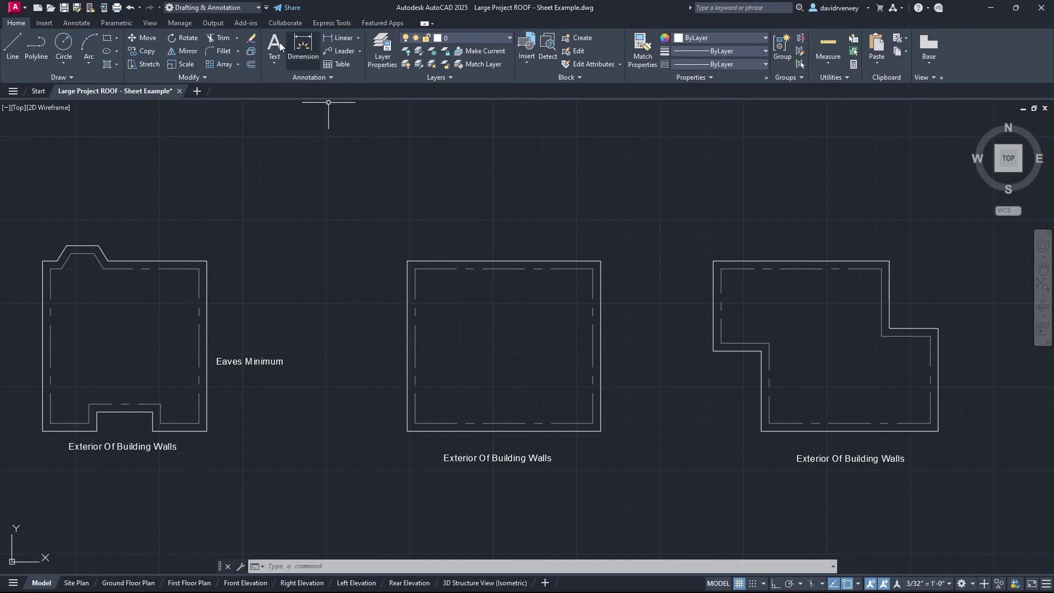
Draw hip lines from the middle building's top-left and top-right corners to its centre.
left_click(13, 46)
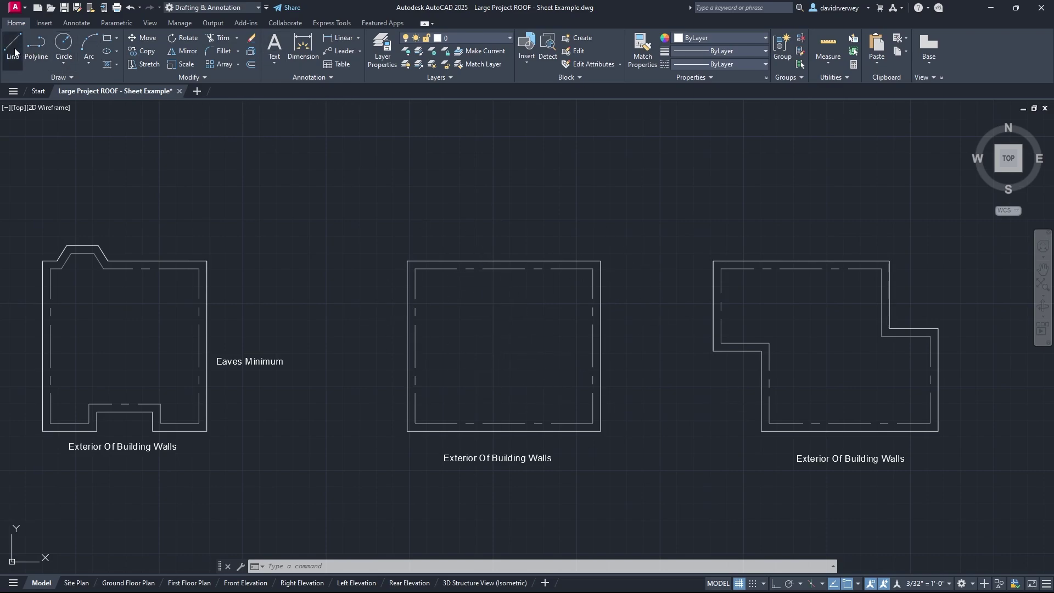
left_click(407, 261)
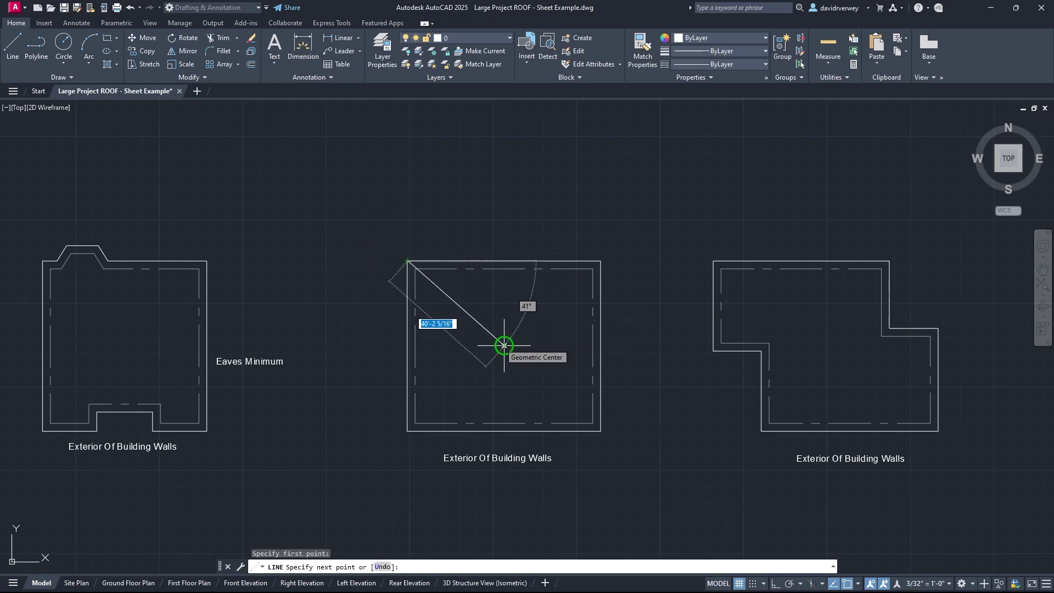
left_click(503, 345)
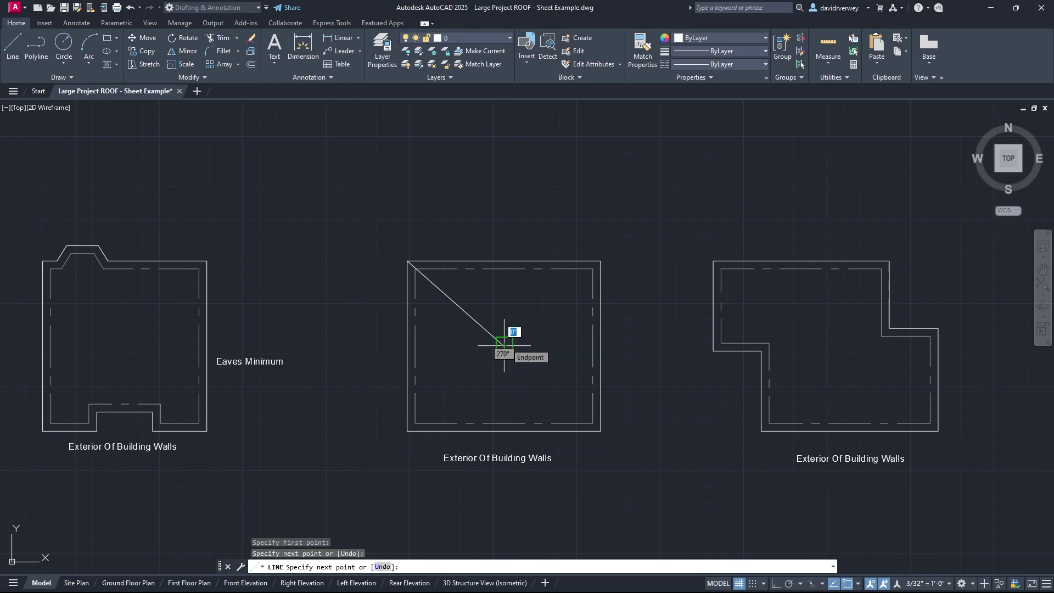
key("Escape")
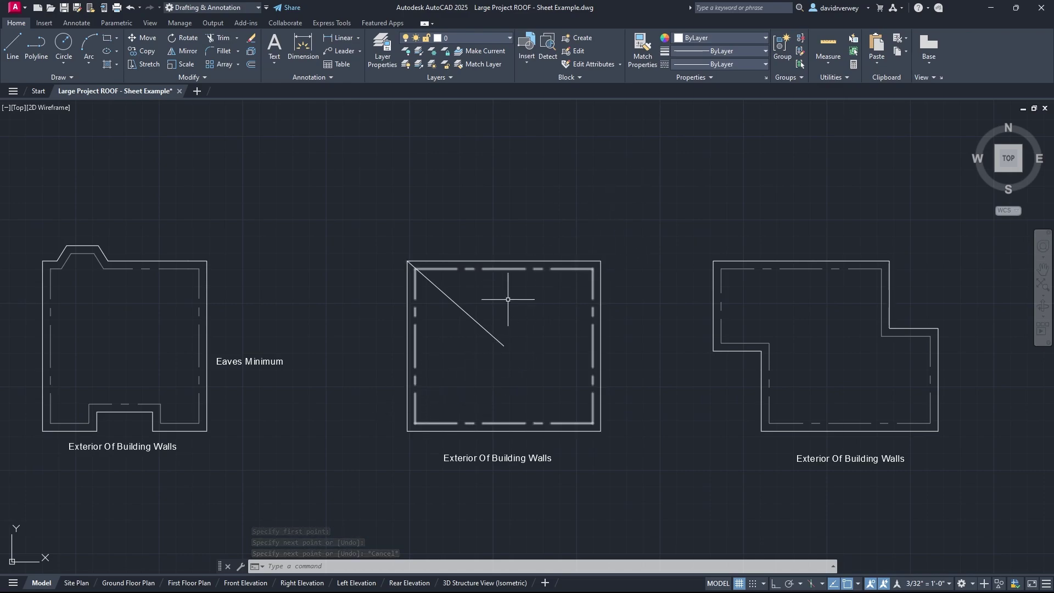
left_click(12, 43)
left_click(593, 269)
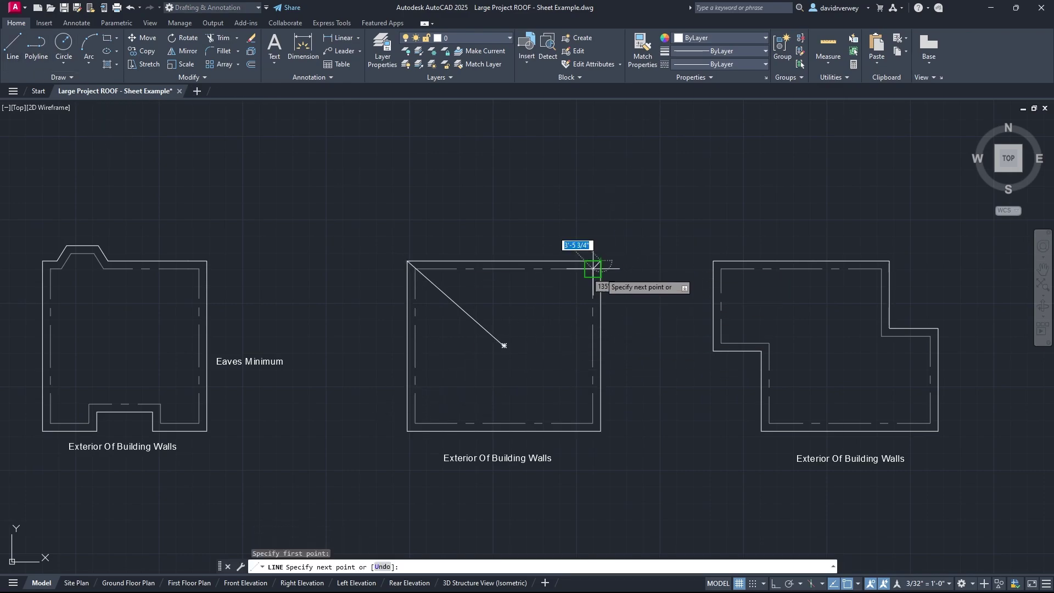
left_click(504, 345)
key("Escape")
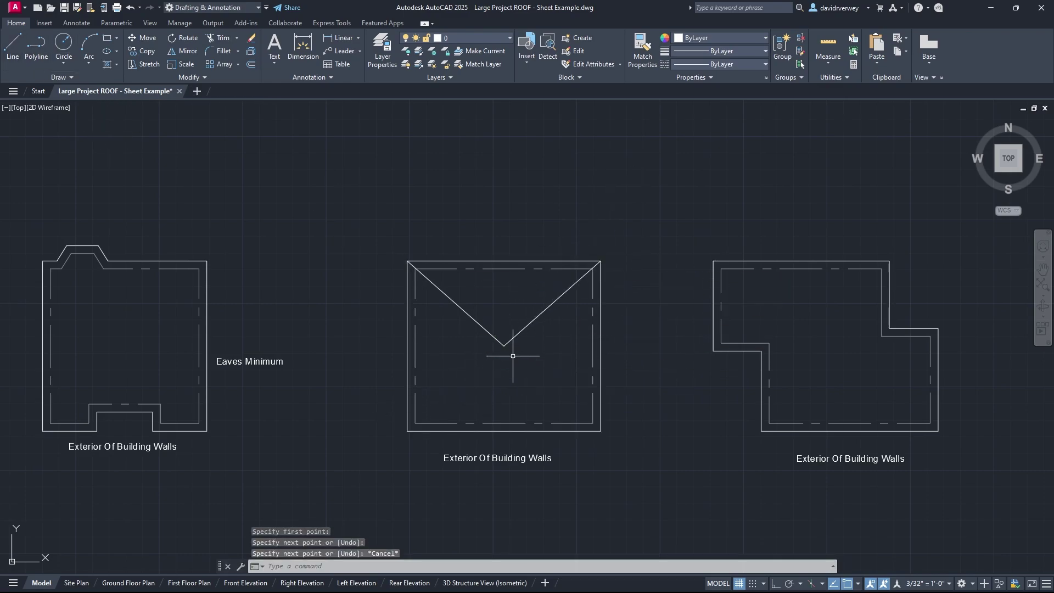
Draw hip lines from the bottom-right and bottom-left corners to the same centre point.
left_click(10, 55)
left_click(600, 431)
left_click(503, 345)
key("Escape")
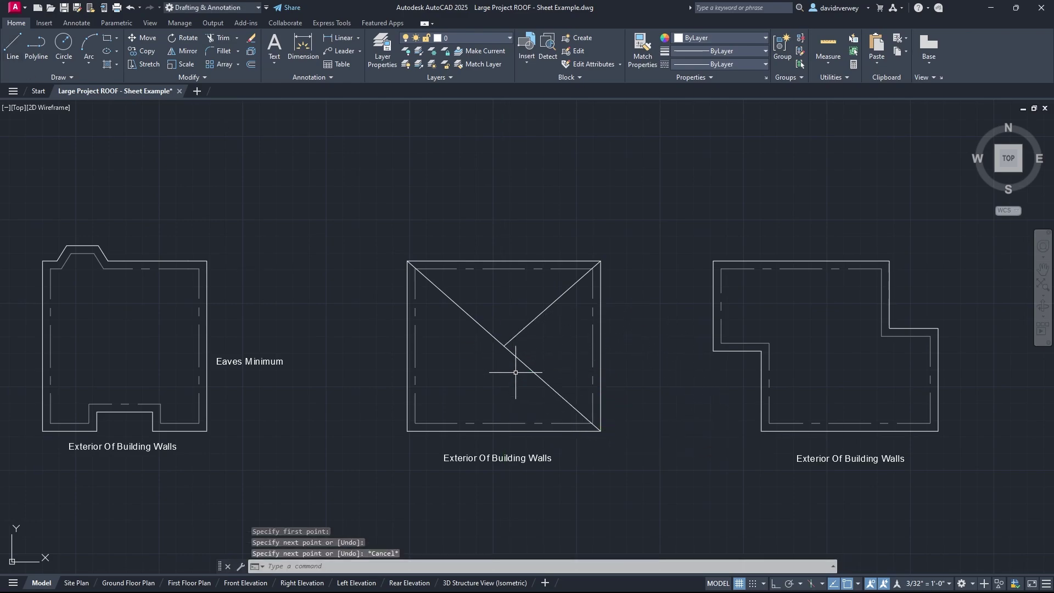
left_click(12, 47)
left_click(407, 430)
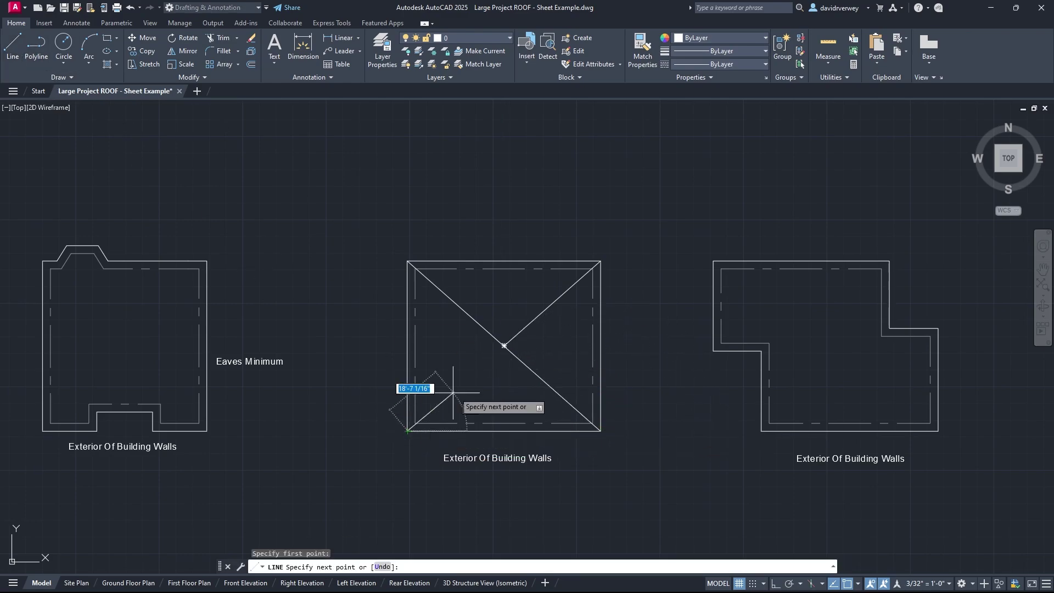
left_click(503, 345)
key("Escape")
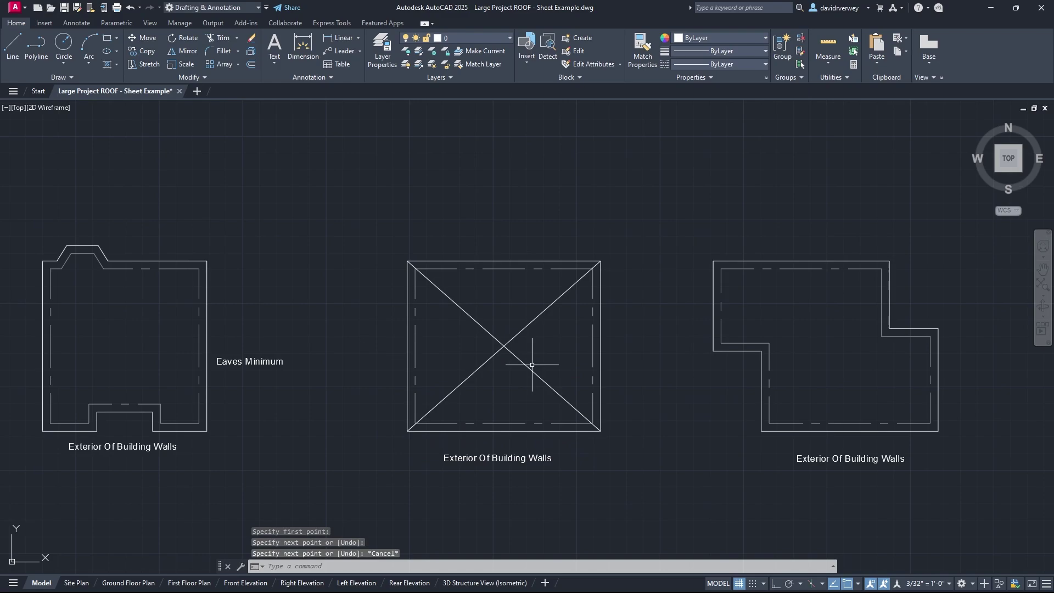
scroll(567, 306, "up", 3)
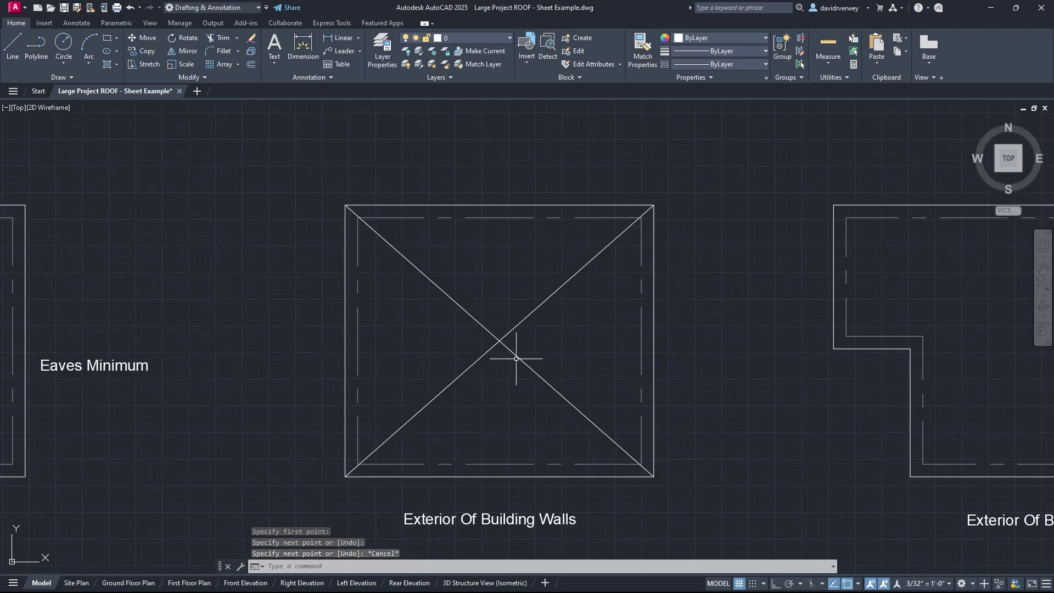
scroll(451, 415, "down", 1)
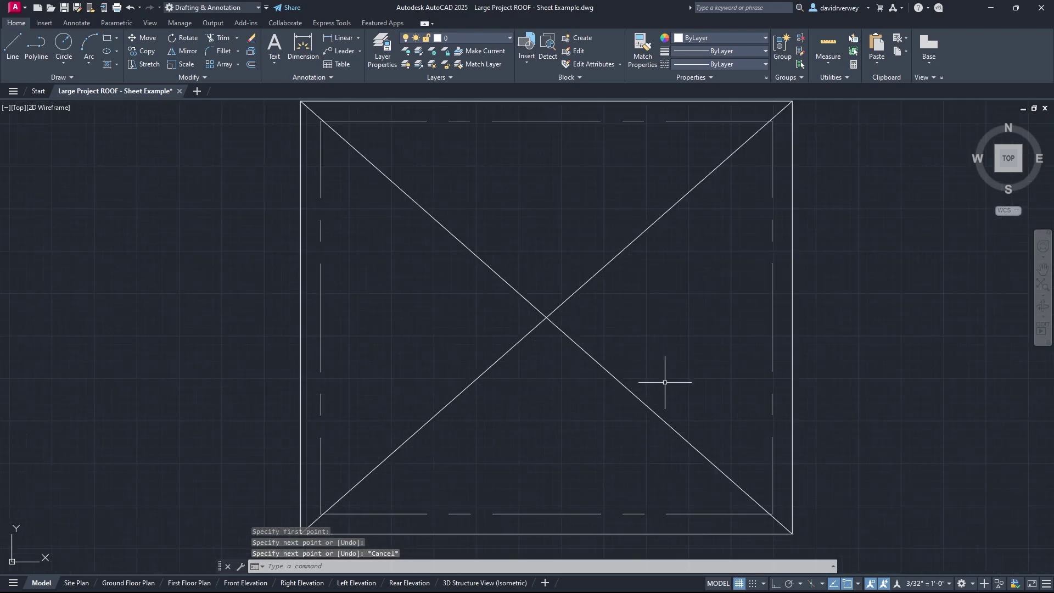
scroll(600, 332, "down", 3)
middle_click_drag(619, 383, 470, 346)
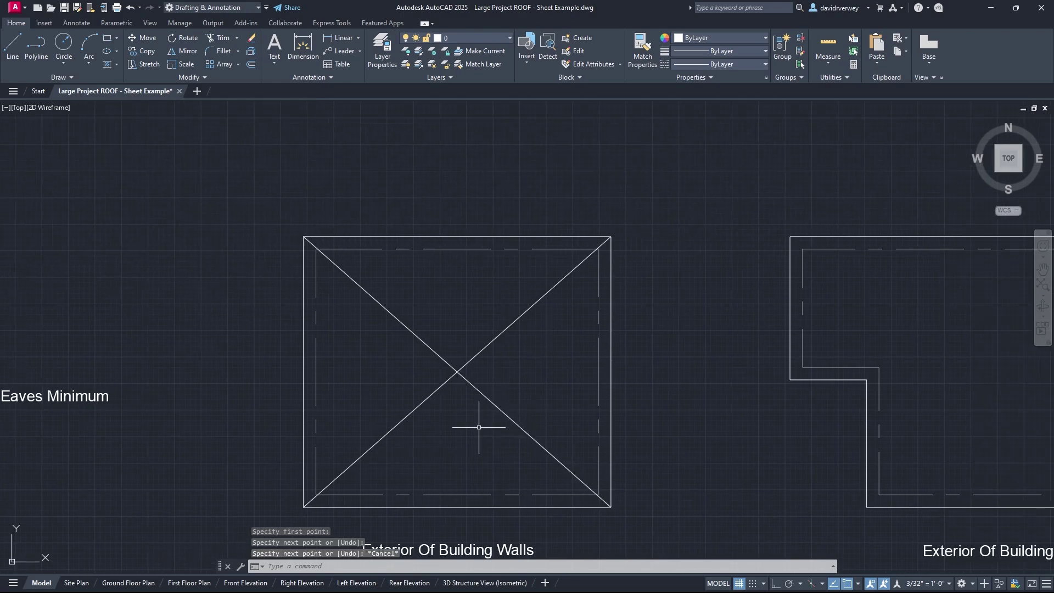
middle_click_drag(785, 364, 204, 337)
middle_click_drag(410, 349, 477, 380)
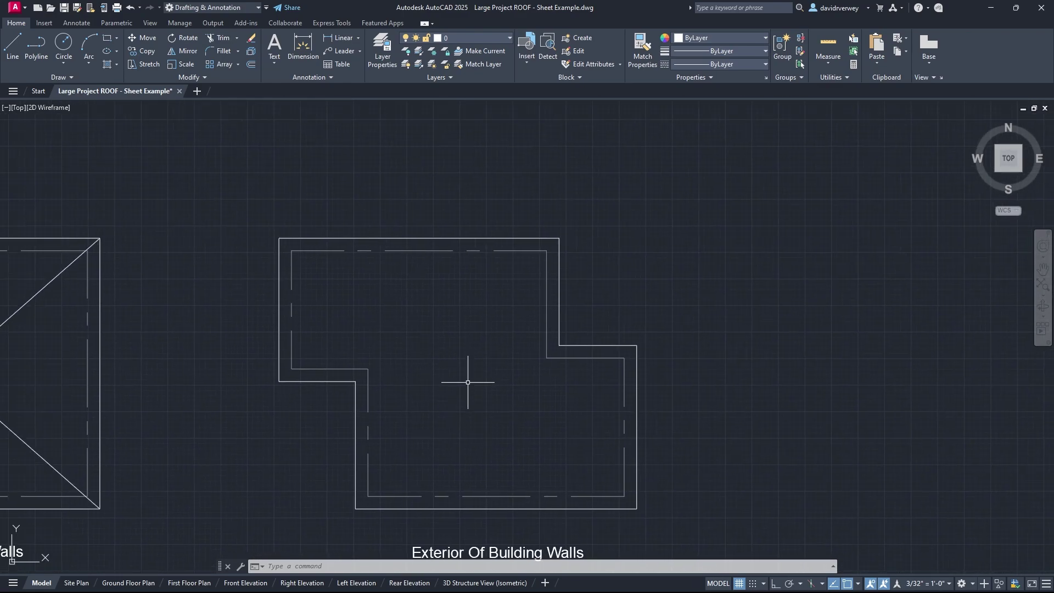
Draw a 20-foot hip line at 45° from the L-shaped building's top-left corner.
left_click(15, 58)
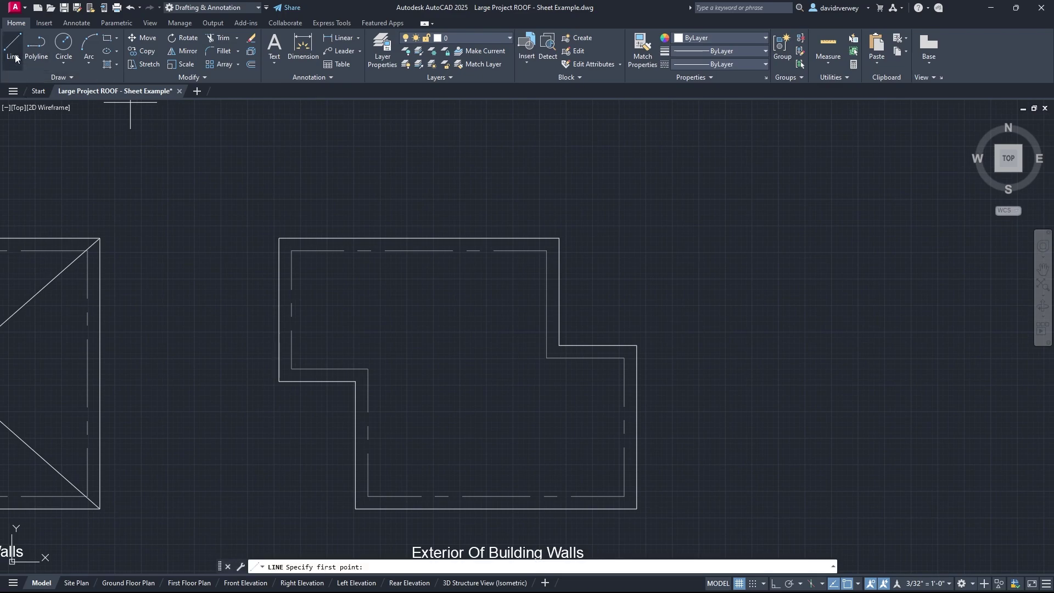
left_click(279, 238)
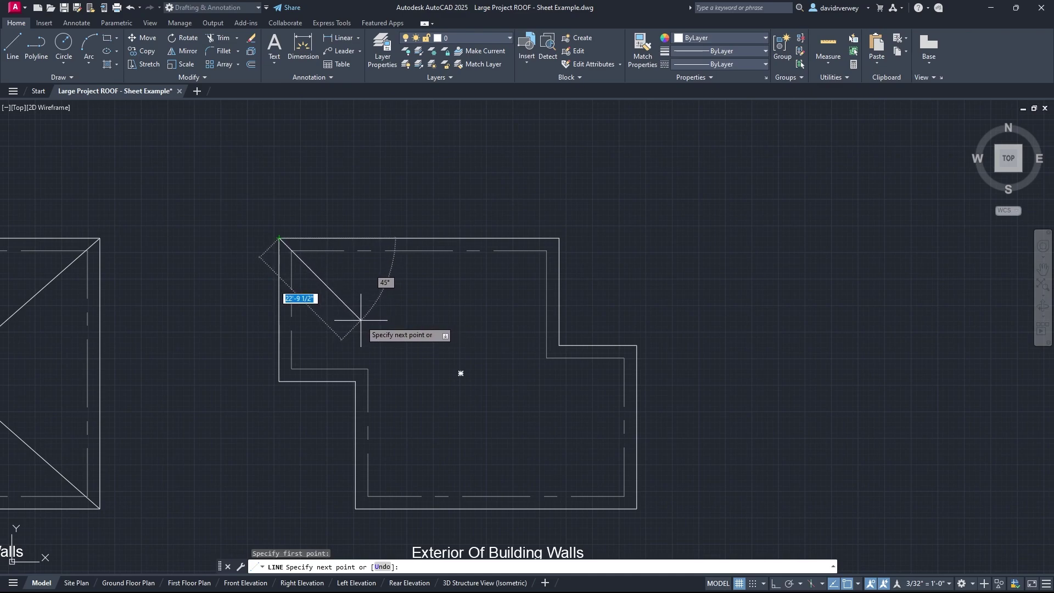
type("20")
key("Tab")
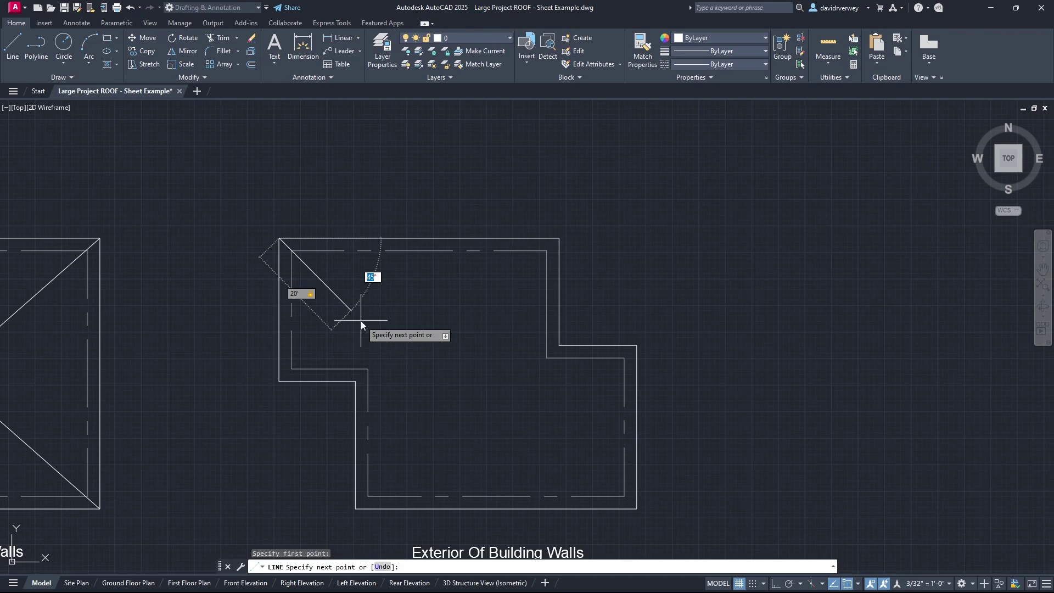
key("Return")
key("Escape")
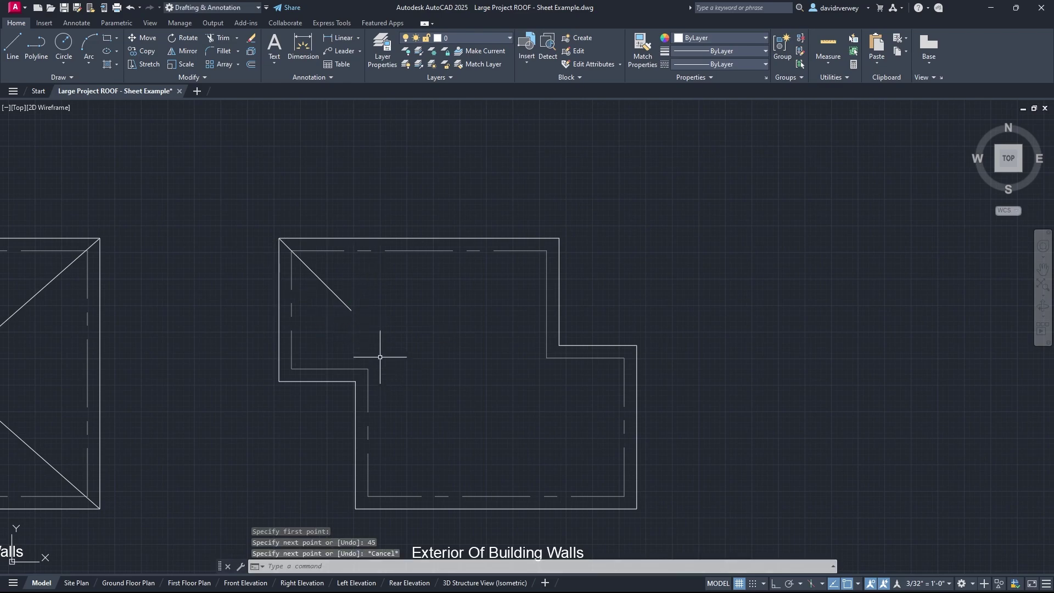
Draw a second 20' hip line at 45° from the lower-left wall corner.
left_click(12, 52)
left_click(279, 380)
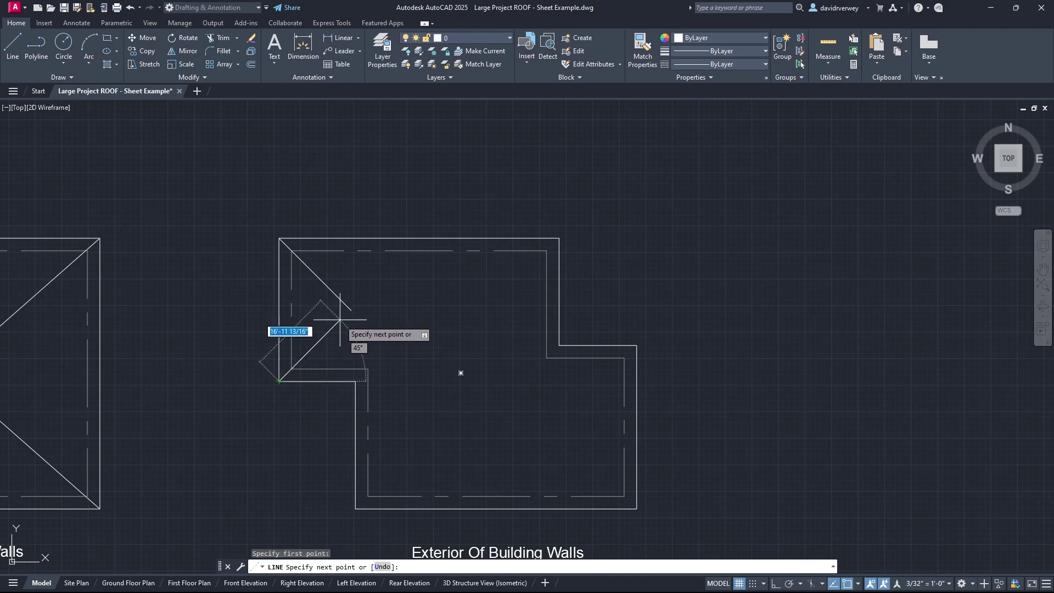
type("20'")
key("Tab")
type("45")
key("Return")
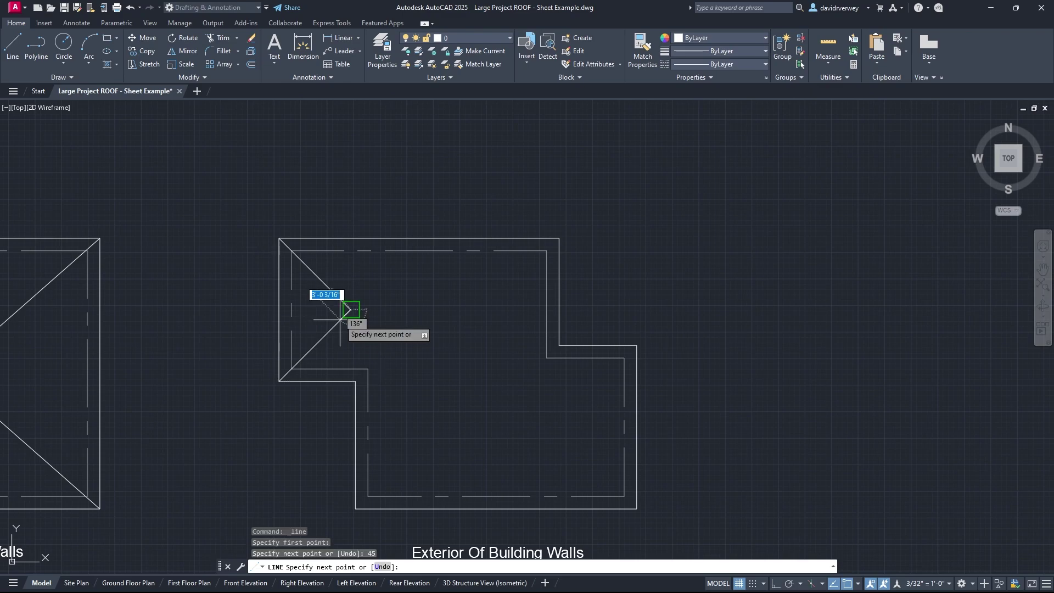
key("Escape")
scroll(338, 302, "up", 5)
Trim the overshooting ends of both crossing hip lines with TR, leaving a clean apex.
middle_click_drag(334, 299, 410, 282)
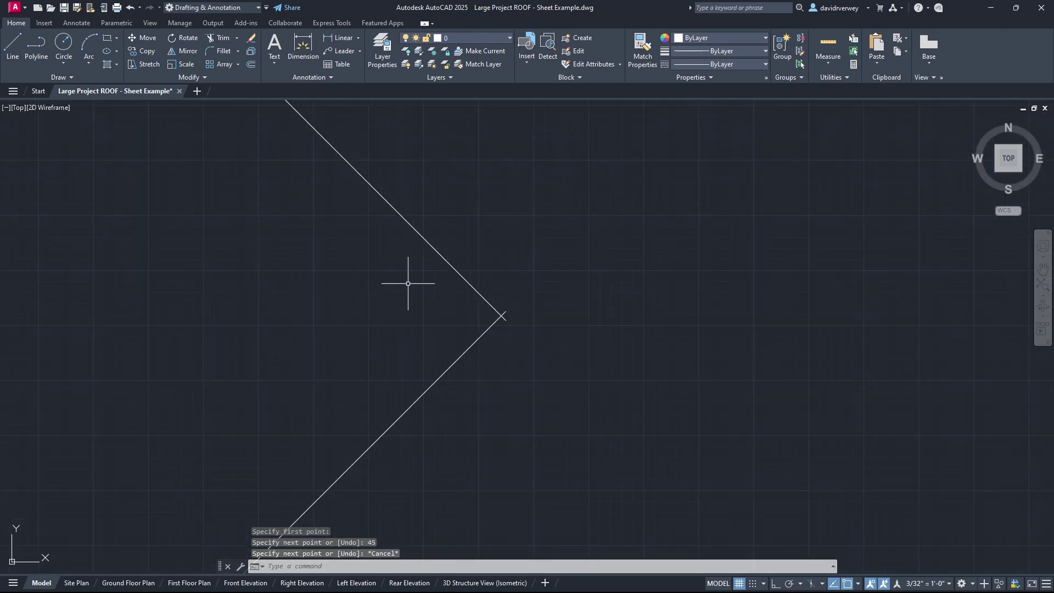
scroll(501, 299, "up", 6)
type("tr")
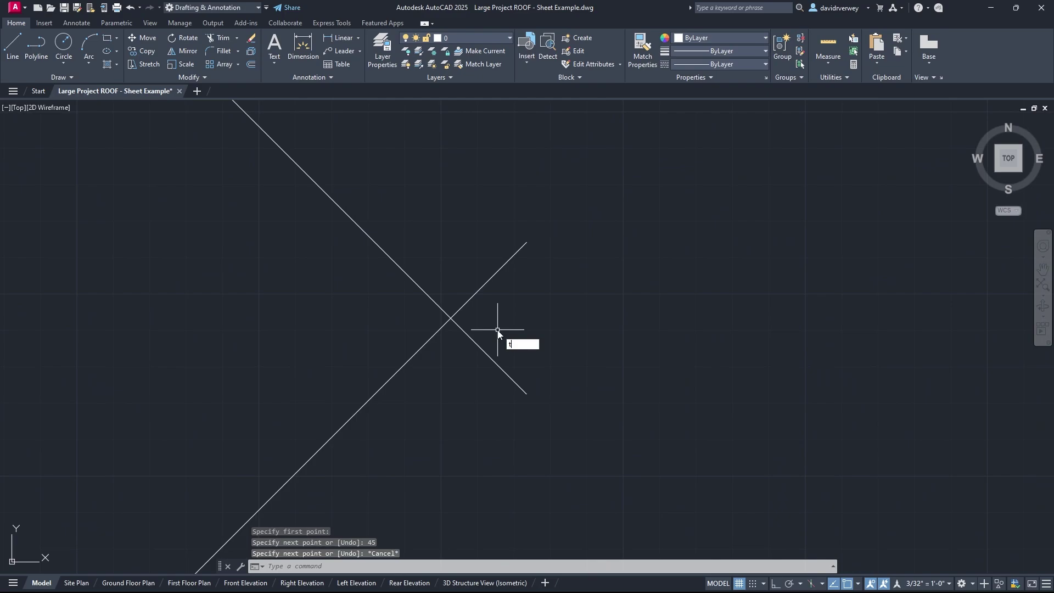
key("Return")
mouse_move(557, 412)
left_mouse_down()
mouse_move(535, 405)
mouse_move(489, 258)
left_mouse_up()
mouse_move(513, 433)
left_mouse_down()
mouse_move(515, 326)
mouse_move(479, 281)
left_mouse_up()
scroll(571, 427, "down", 8)
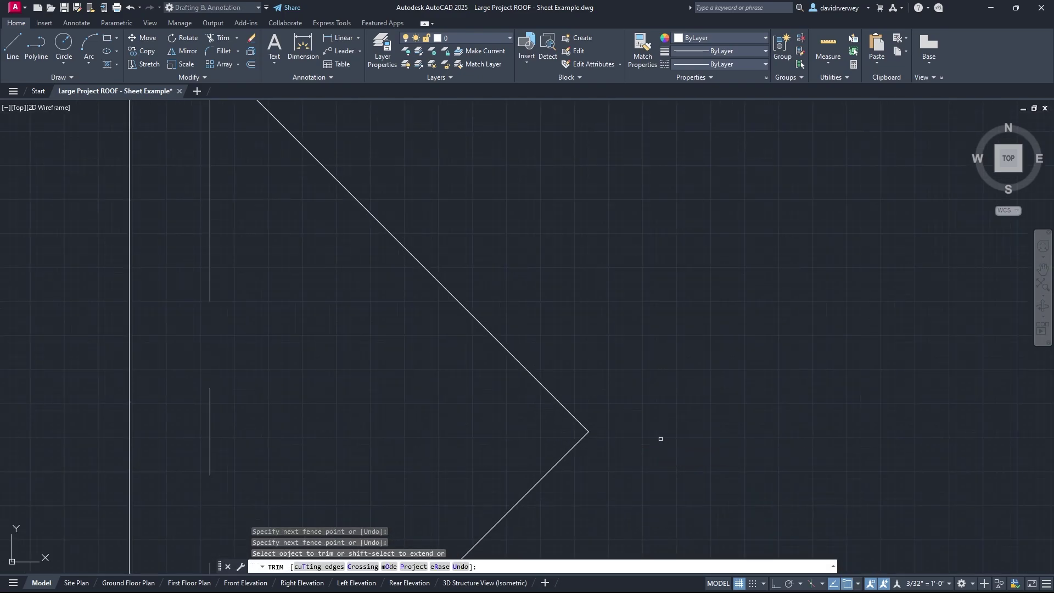
scroll(522, 353, "down", 6)
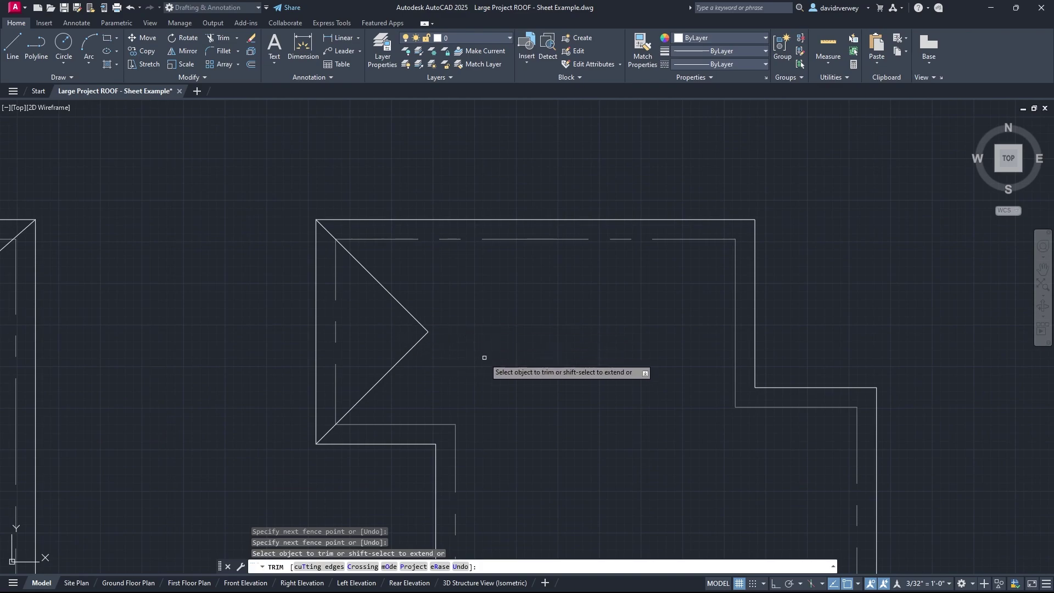
middle_click_drag(482, 357, 380, 335)
key("Escape")
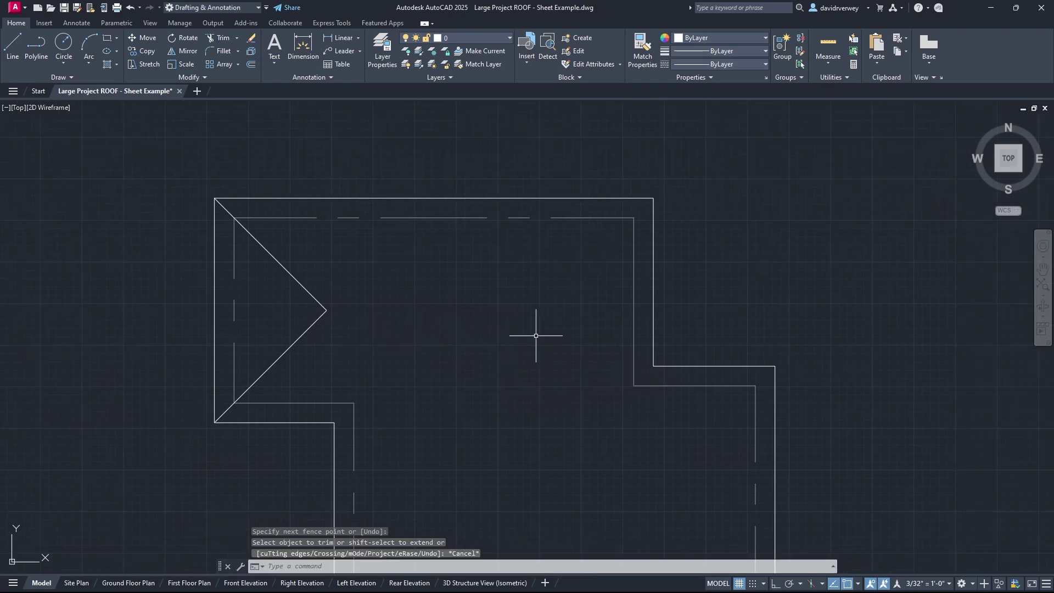
middle_click_drag(514, 328, 444, 333)
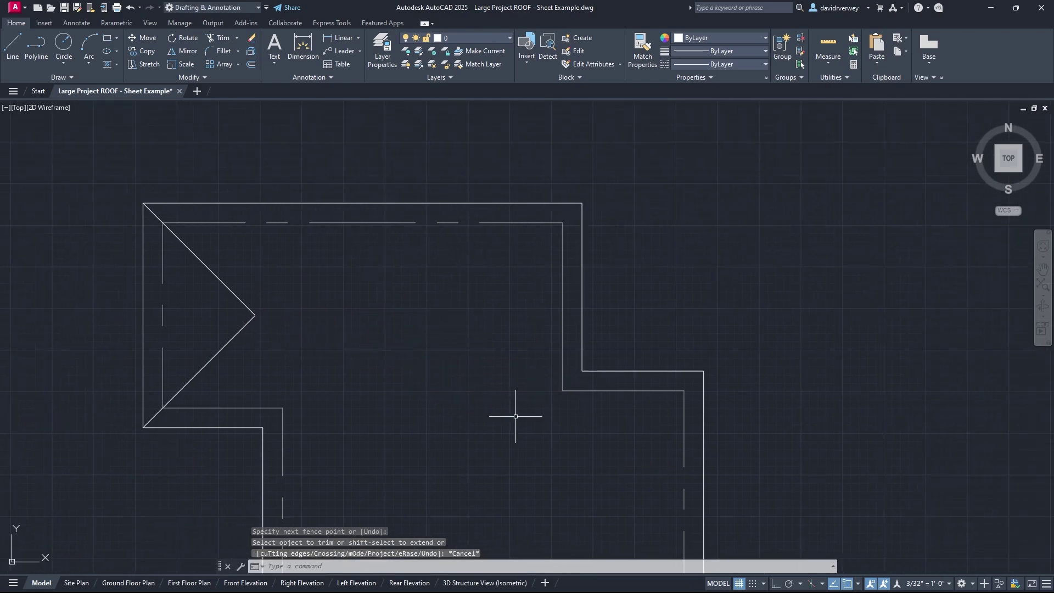
scroll(425, 329, "down", 5)
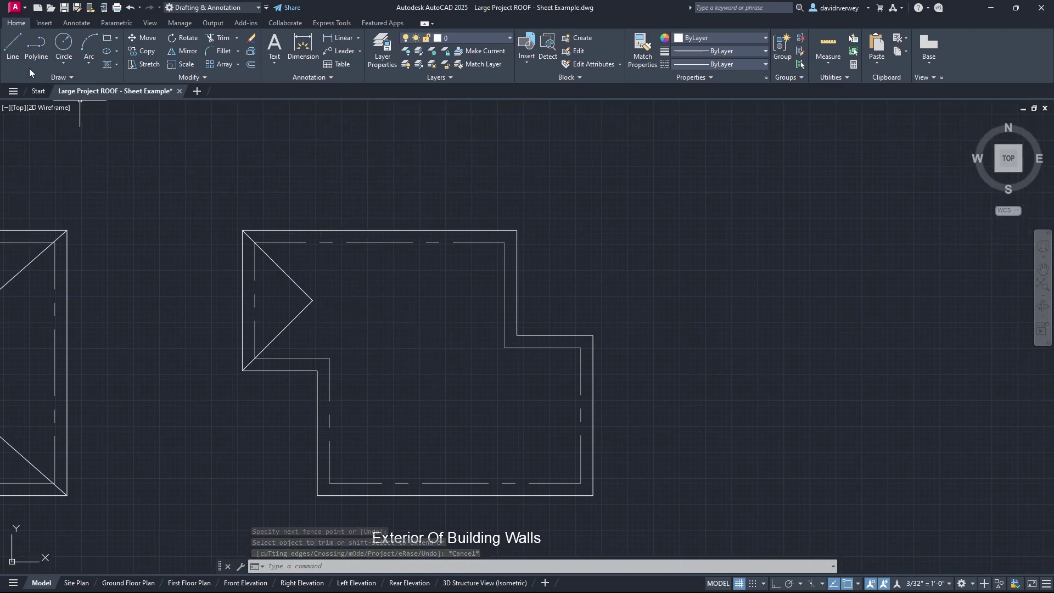
Draw a 15' line at 45° from the outline's inside corner.
left_click(12, 47)
left_click(318, 370)
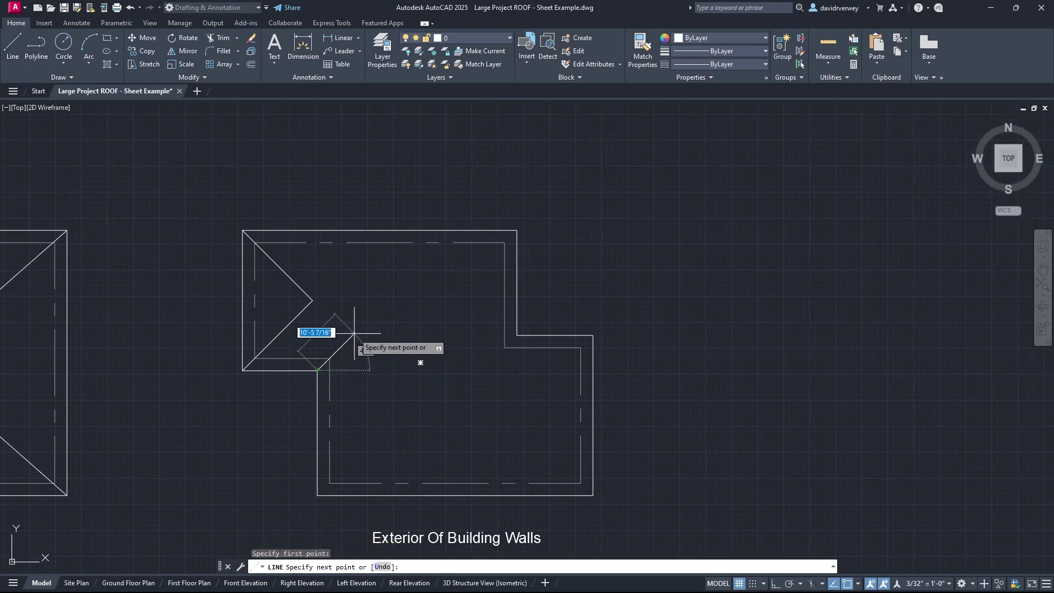
type("15'")
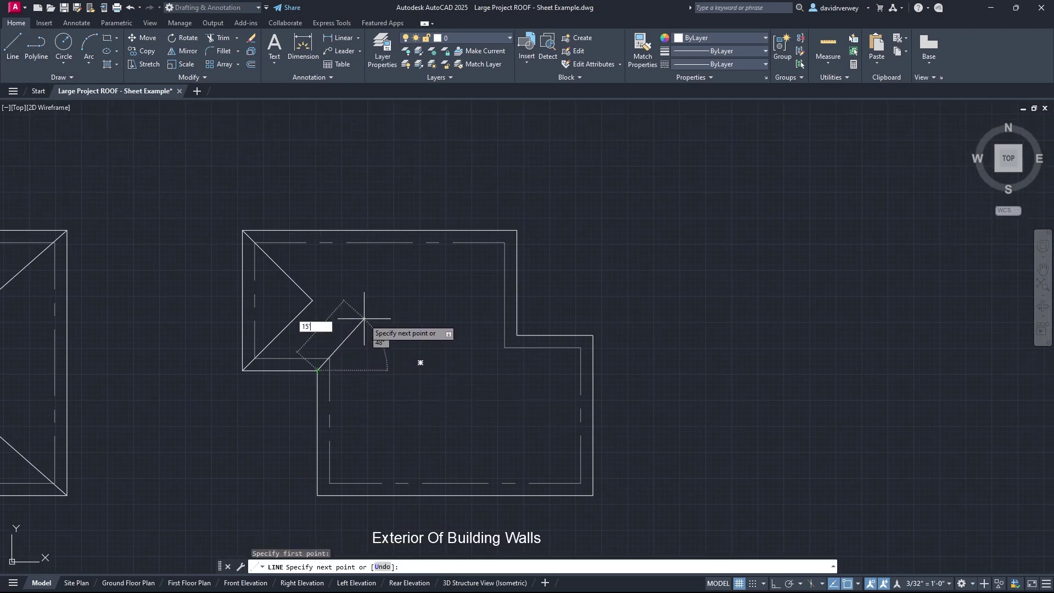
key("Tab")
type("45")
key("Return")
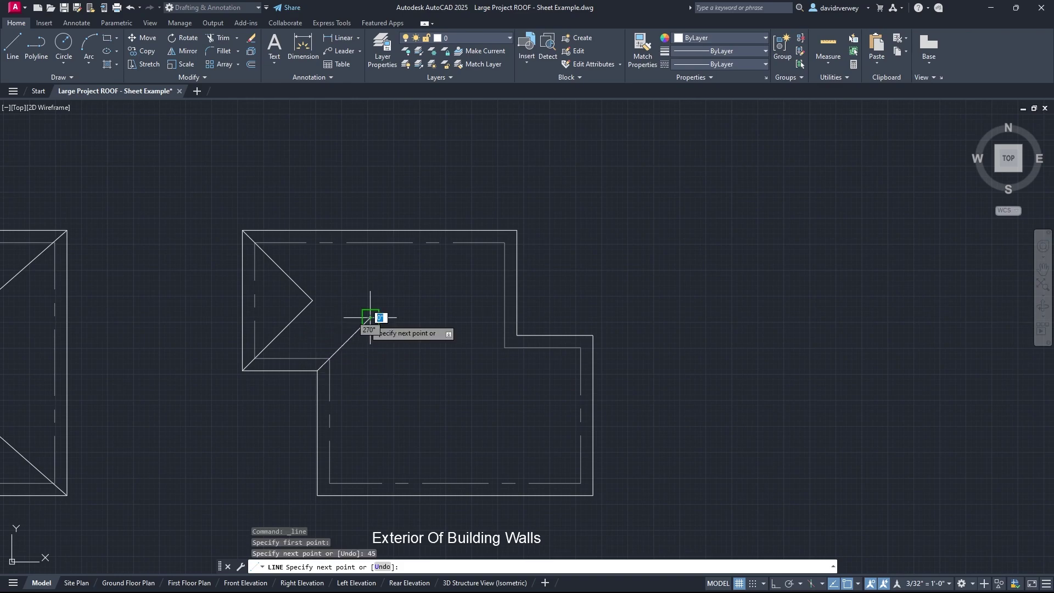
key("Return")
Stretch the new 45° valley line's far end so it ends level with the hip apex.
left_click(364, 323)
left_click(370, 317)
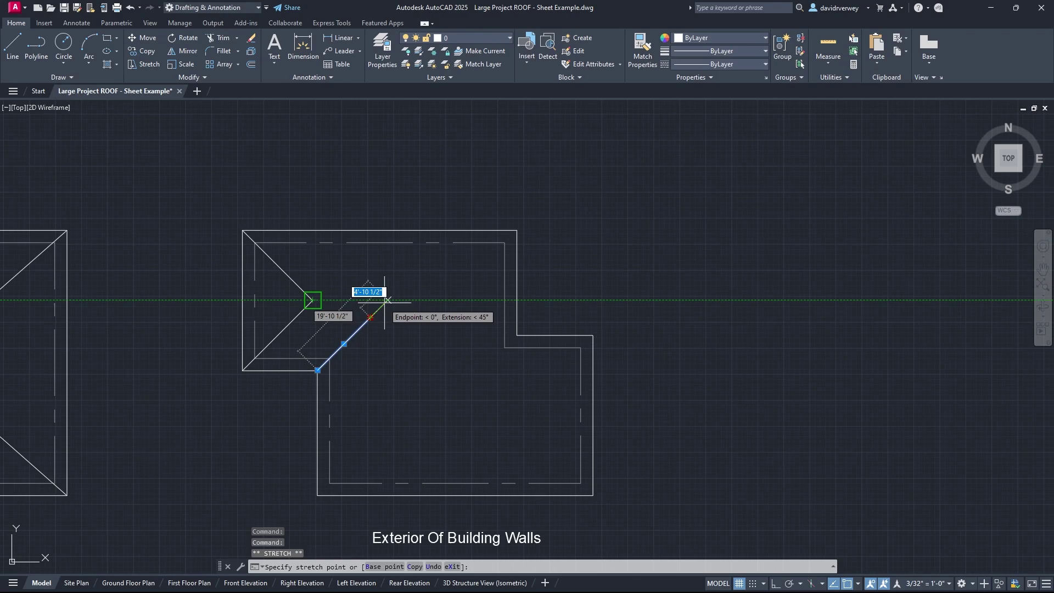
left_click(387, 300)
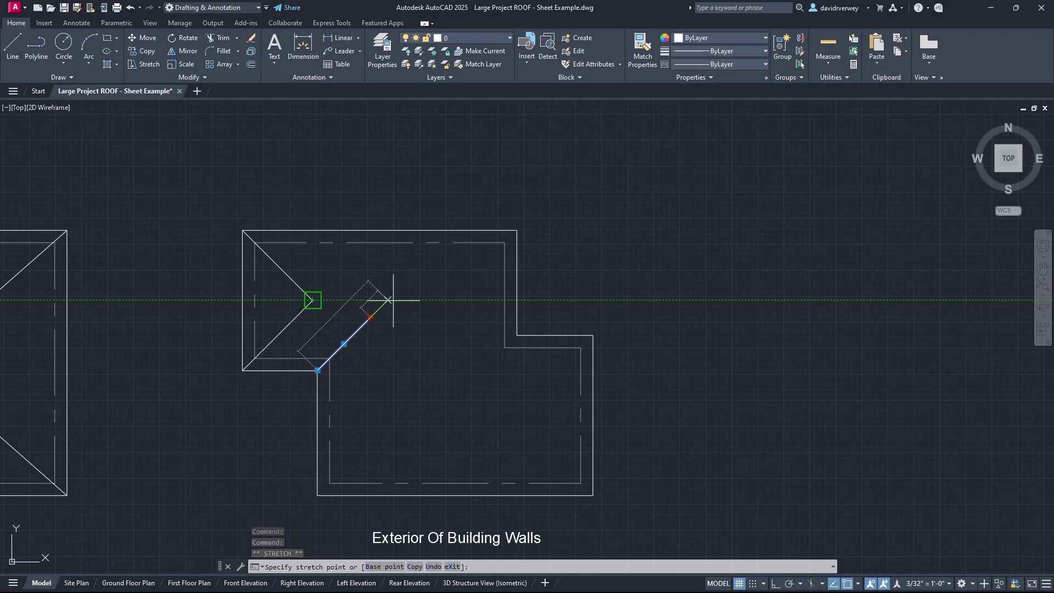
key("Escape")
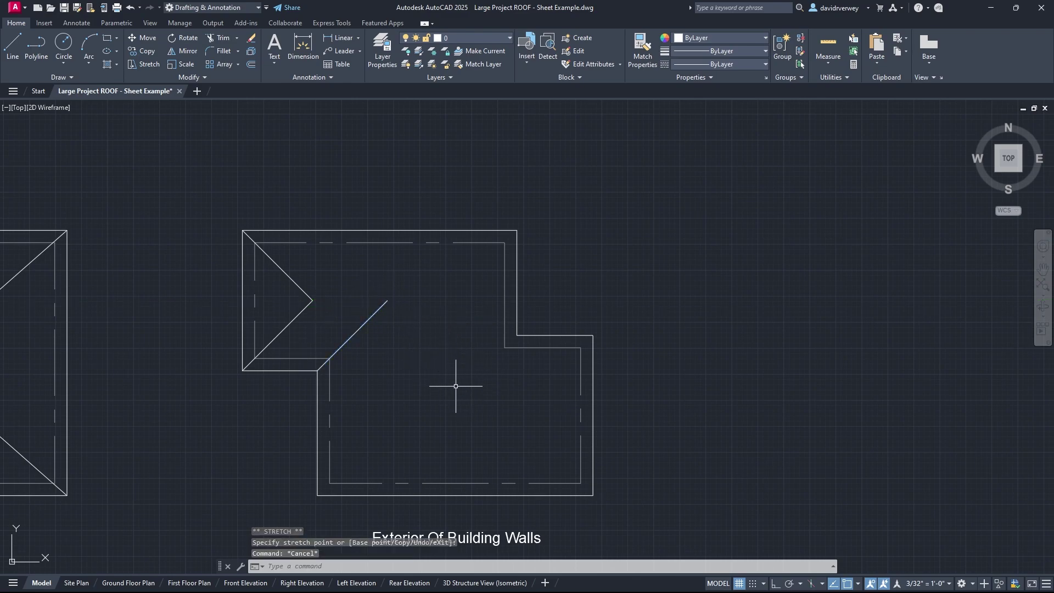
middle_click_drag(451, 359, 417, 313)
left_click(12, 44)
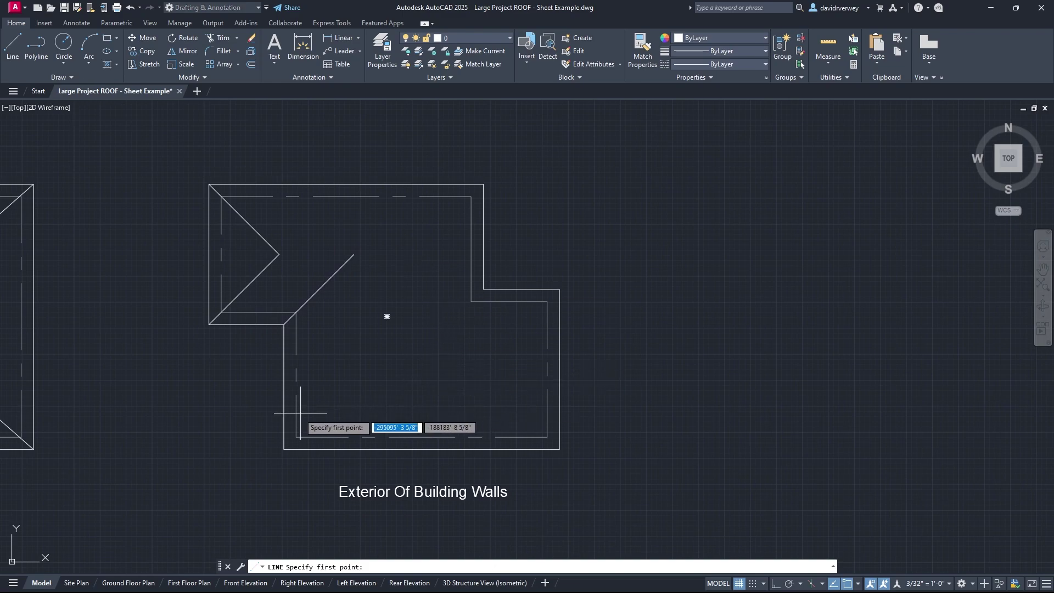
Draw a 20' line at 45° from the lower-left eave corner.
left_click(283, 448)
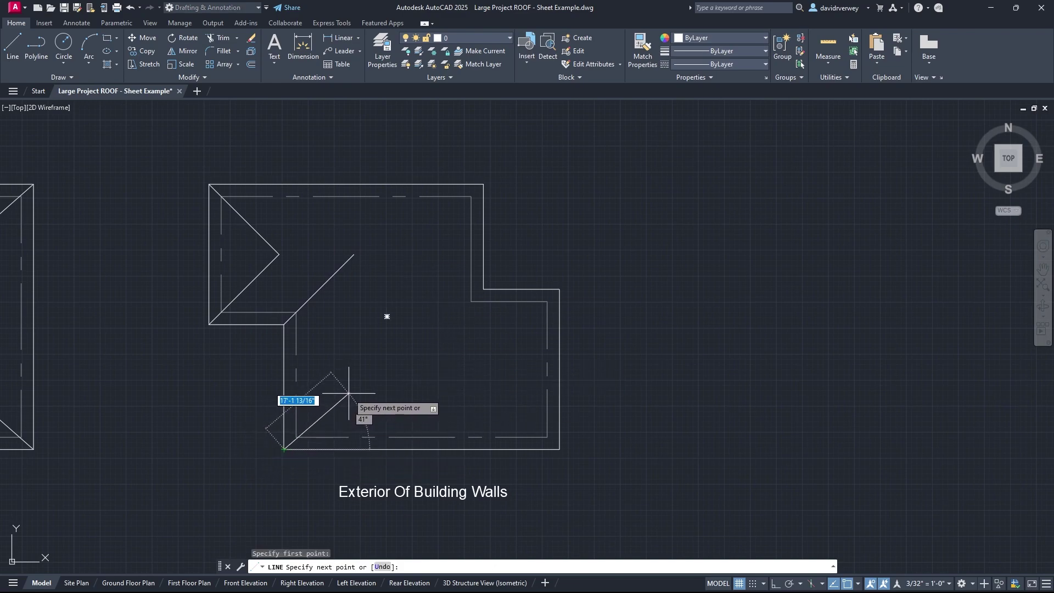
type("20'")
key("Tab")
type("45")
key("Return")
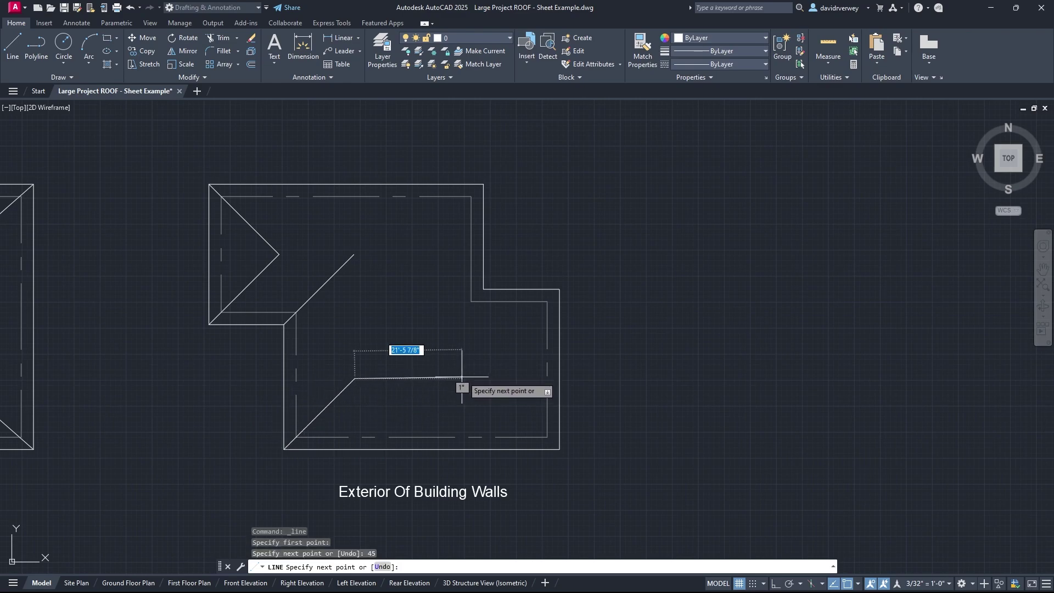
key("Escape")
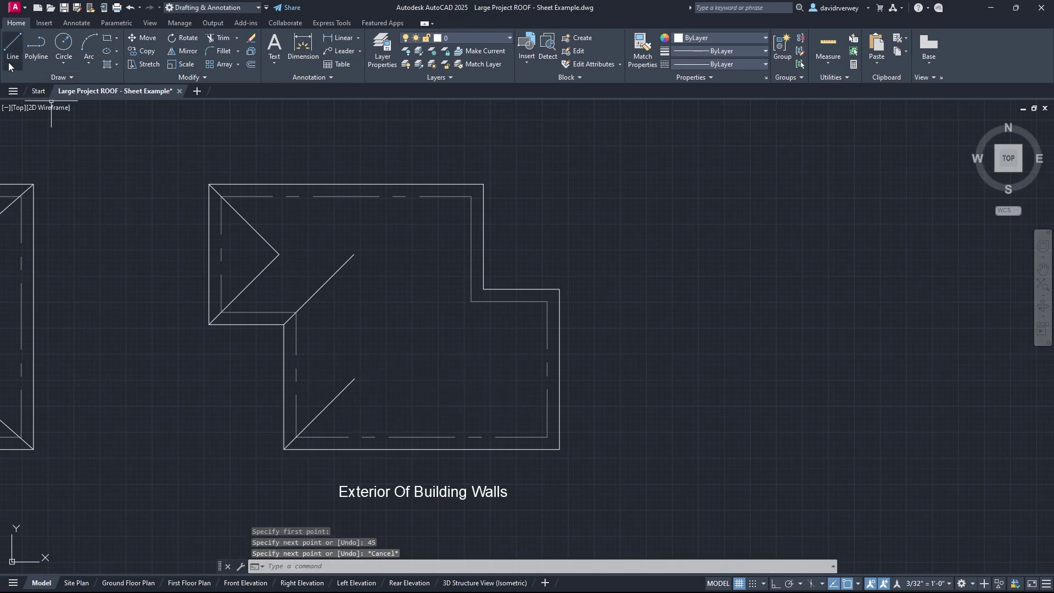
Draw a 20' hip line at 135° from the outline's right step corner.
left_click(13, 44)
left_click(559, 449)
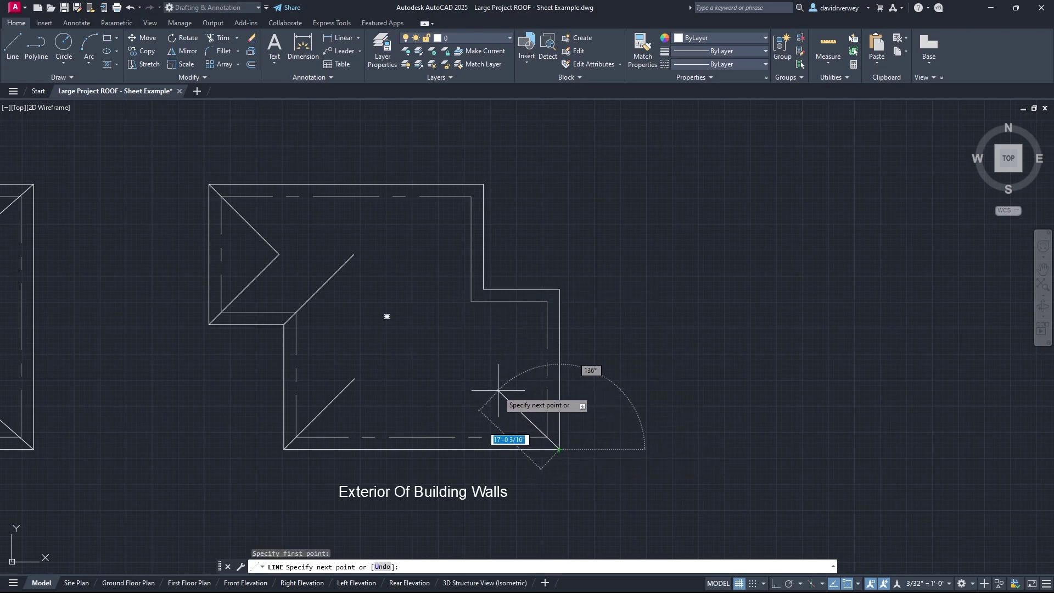
type("20'")
key("Tab")
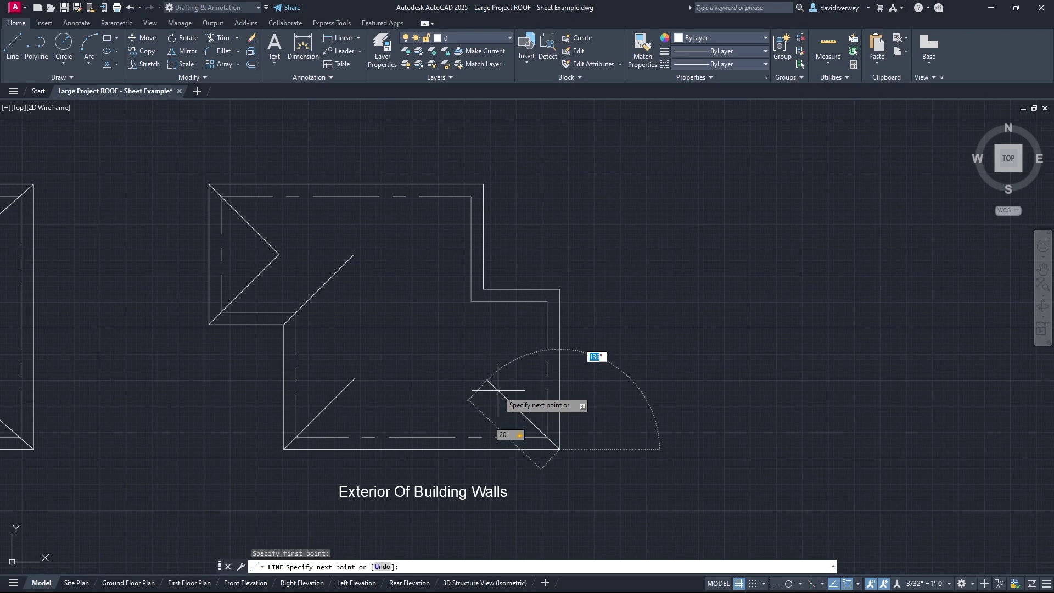
key("Escape")
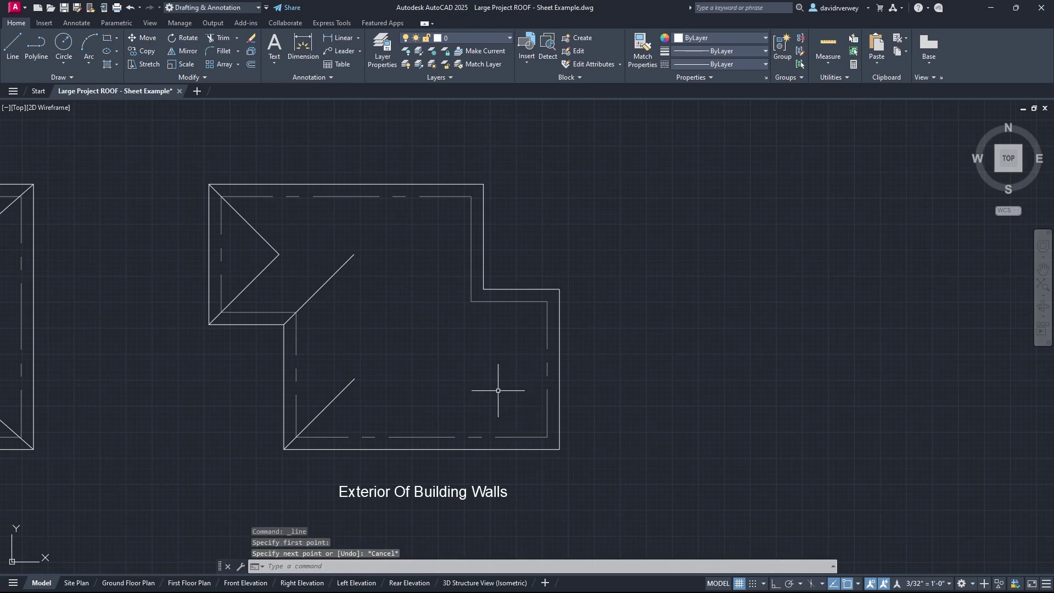
left_click(12, 44)
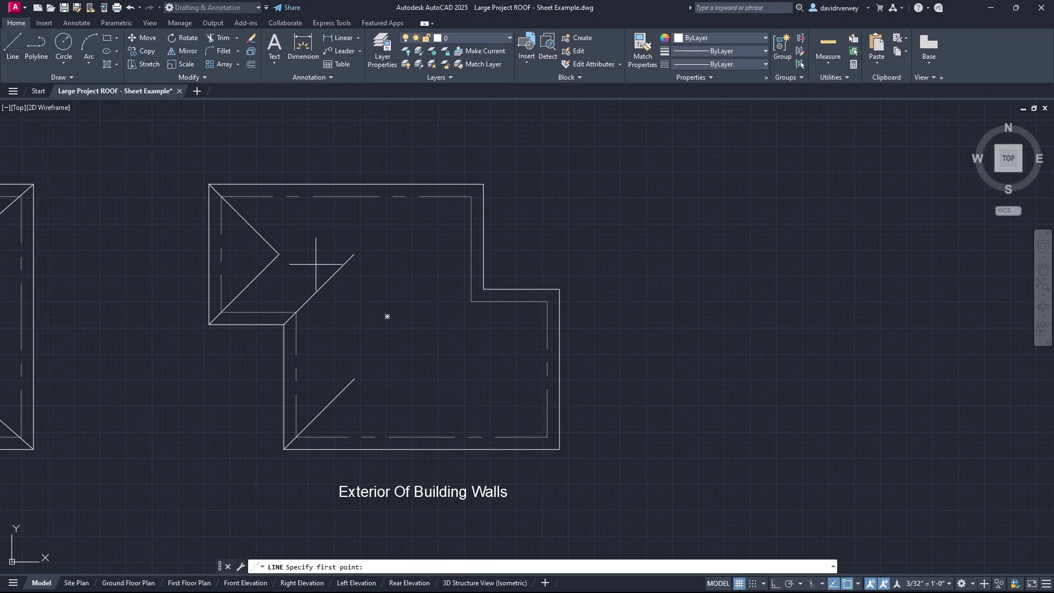
left_click(558, 301)
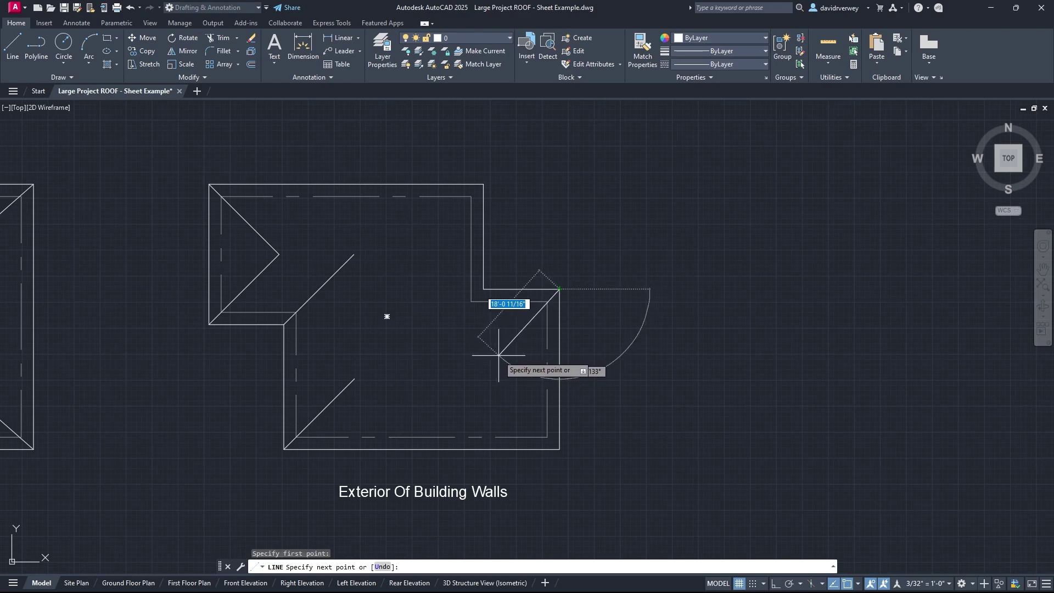
type("20")
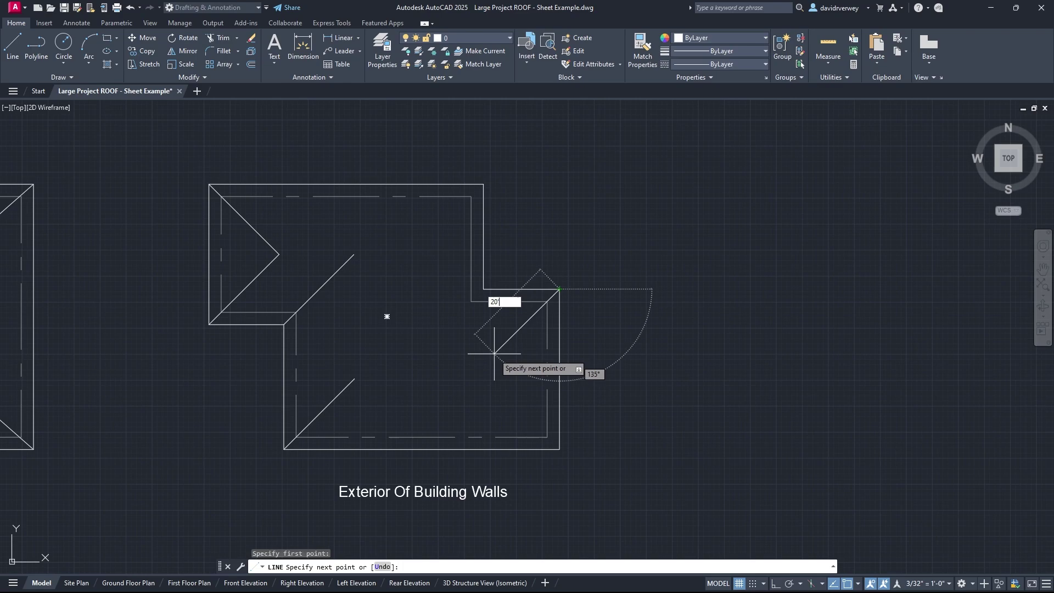
key("Tab")
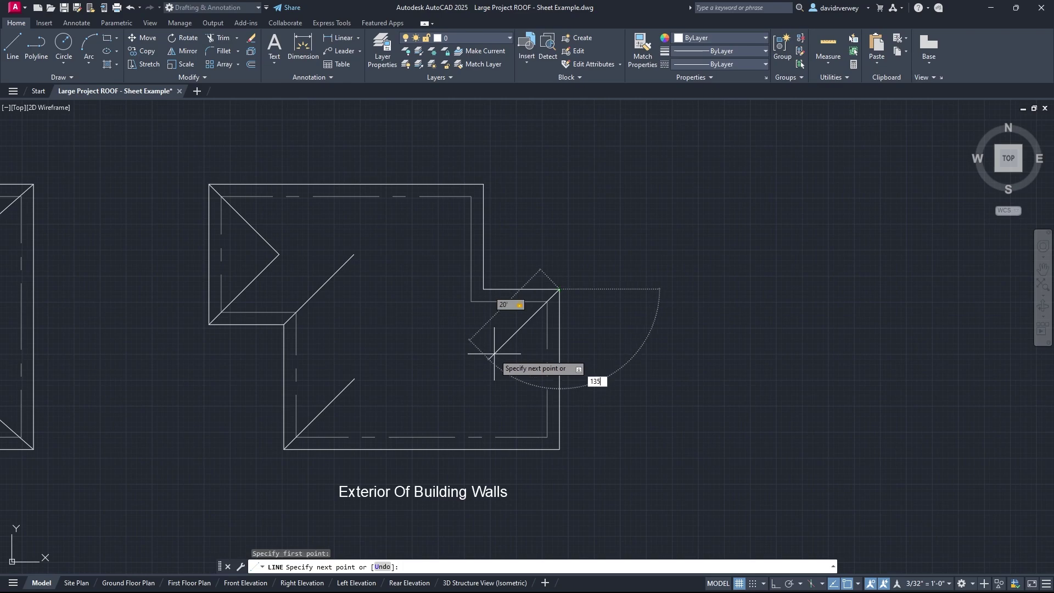
key("Return")
key("Return")
key("Return")
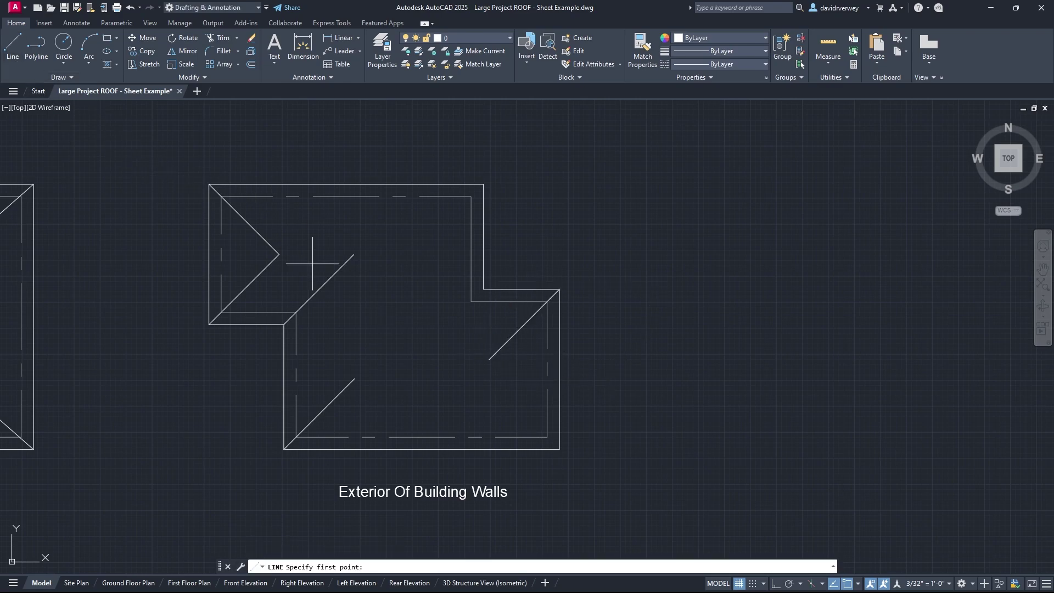
Draw a 20' hip line at 135° from the lower-right eave corner.
left_click(559, 449)
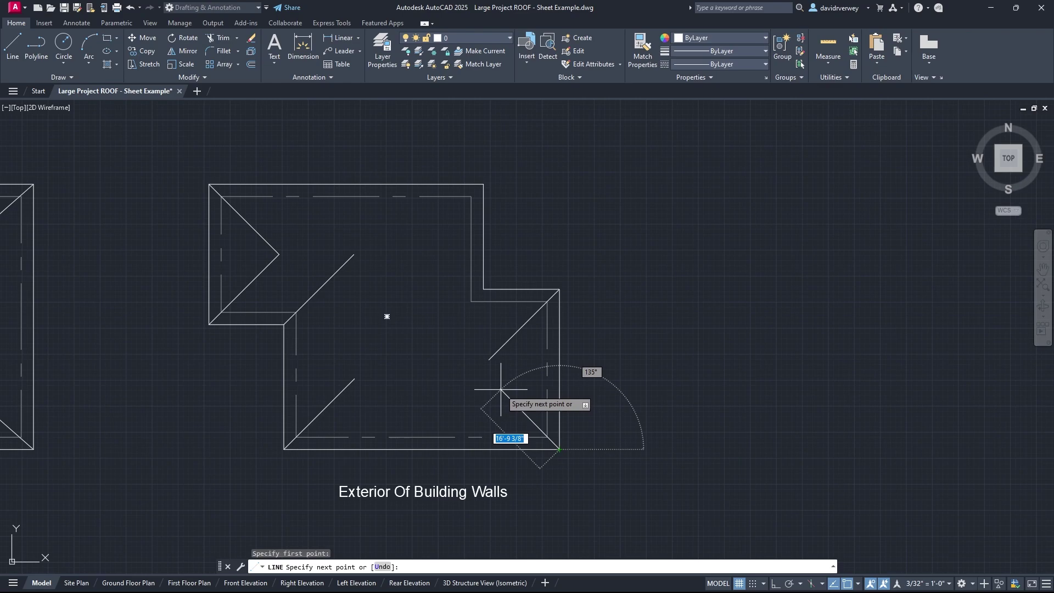
type("20'")
key("Tab")
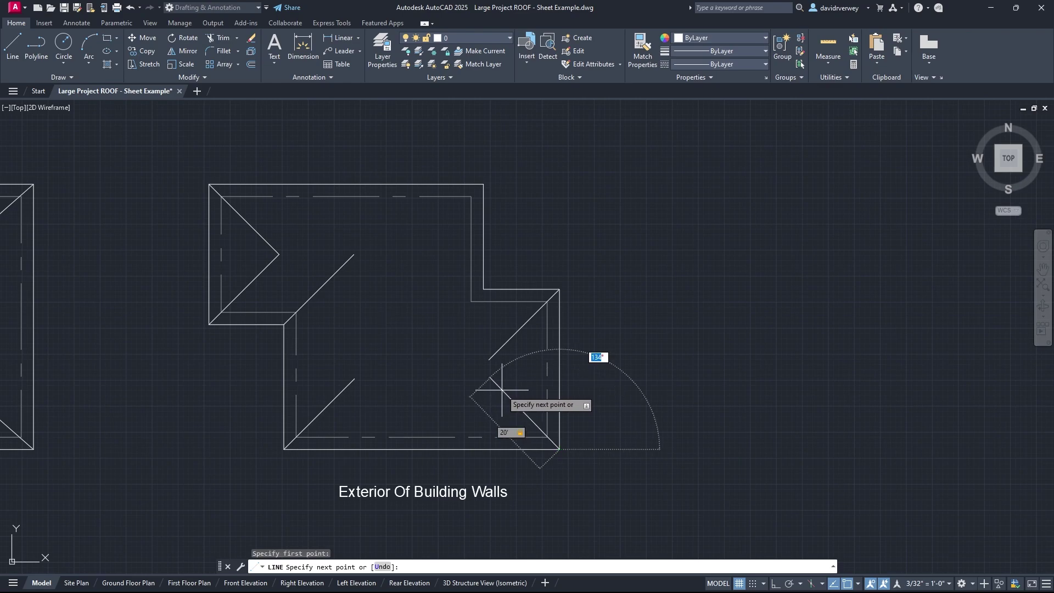
key("Return")
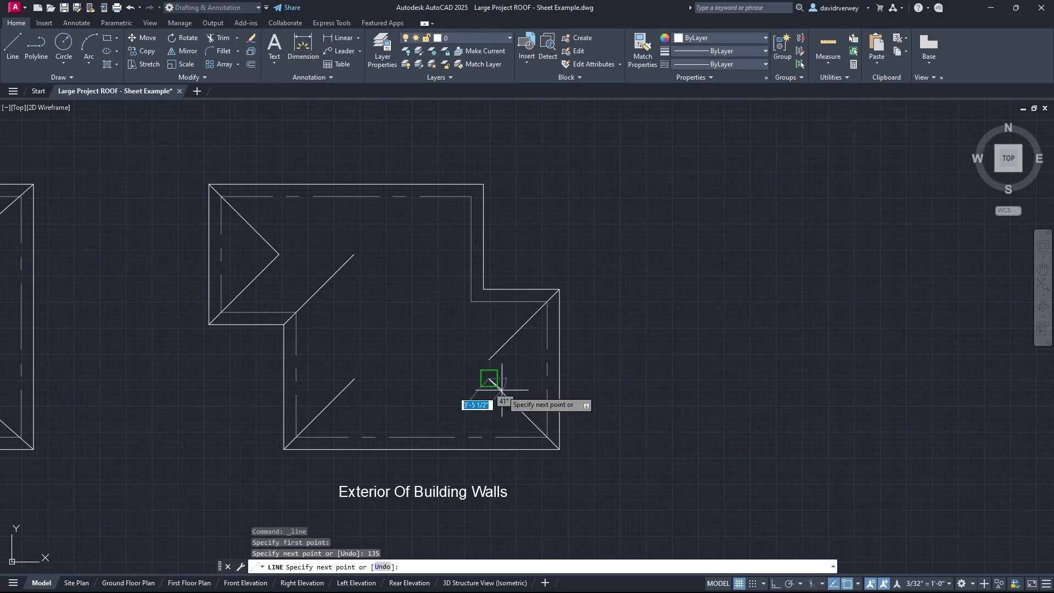
key("Escape")
scroll(490, 375, "up", 4)
Stretch both right-side hip lines so they cross each other.
left_click(487, 384)
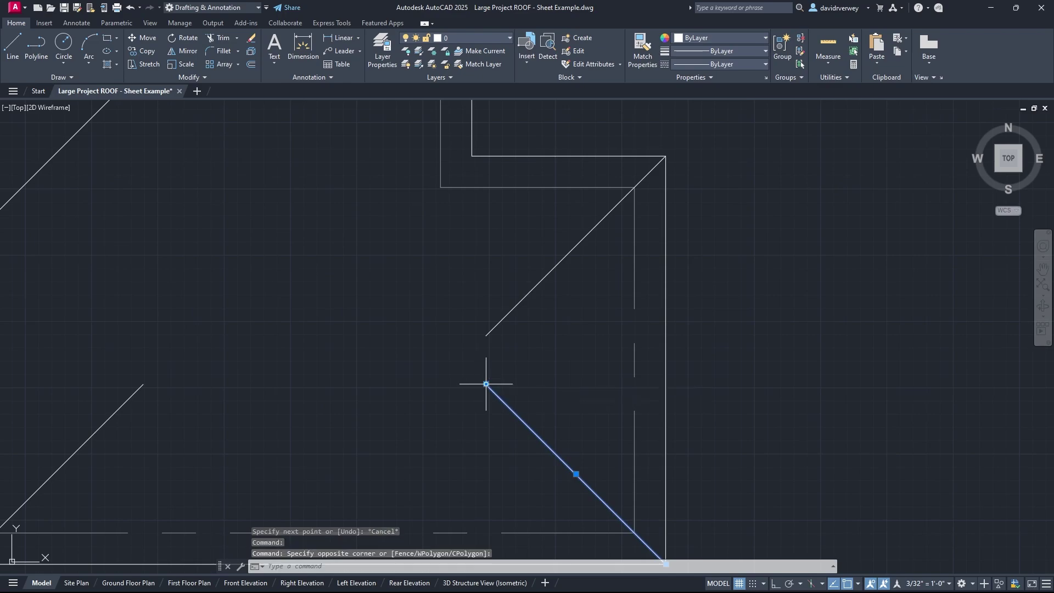
left_click(487, 384)
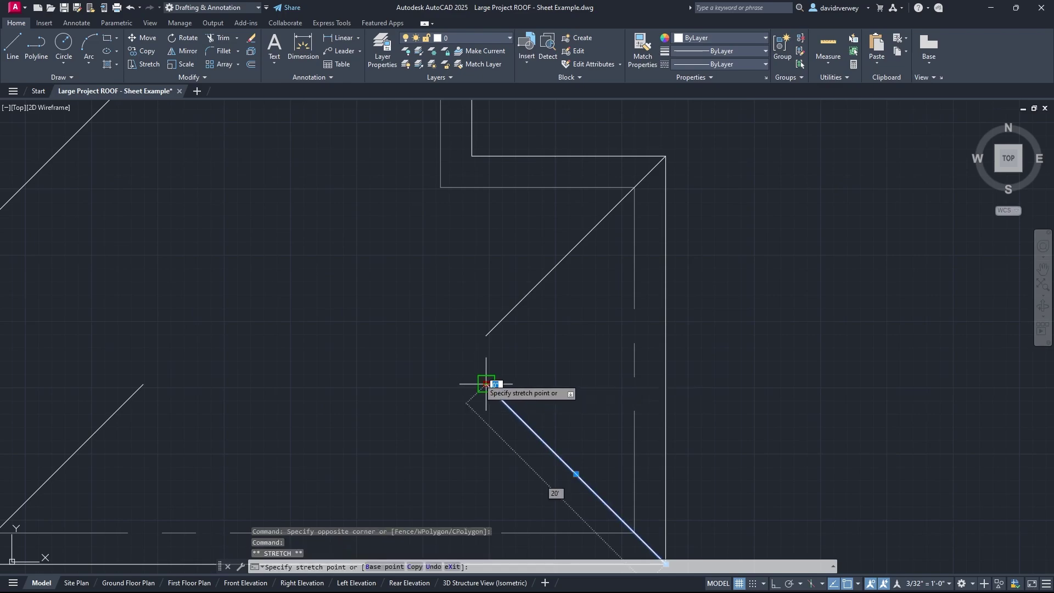
left_click(393, 289)
left_click(494, 327)
left_click(486, 335)
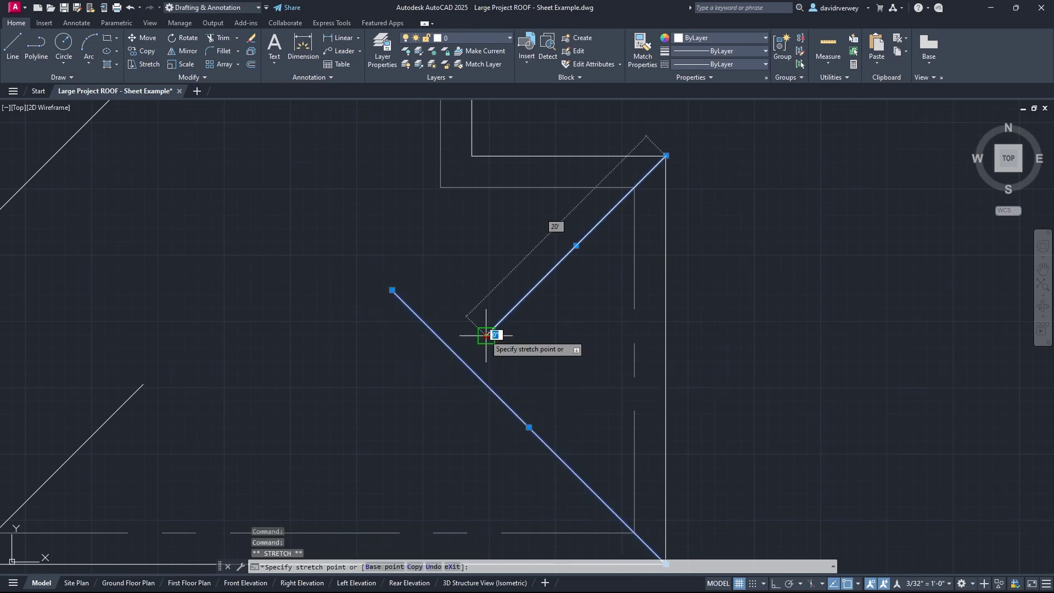
left_click(409, 412)
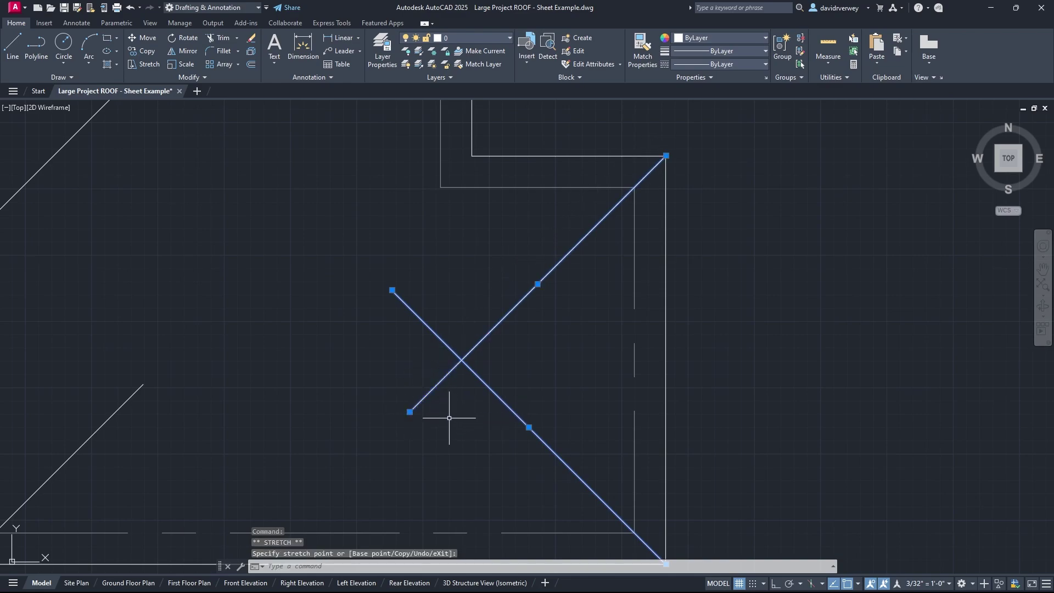
key("Escape")
Trim the hips' lower-left overhang beyond their intersection with a fence.
type("tr")
key("Return")
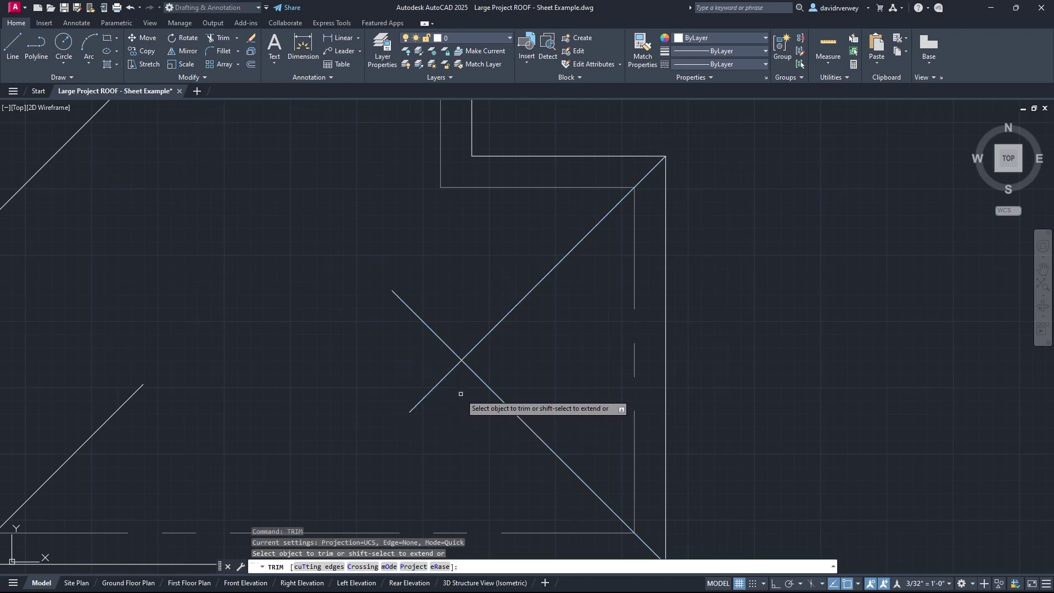
left_click(461, 393)
left_click(376, 357)
key("Return")
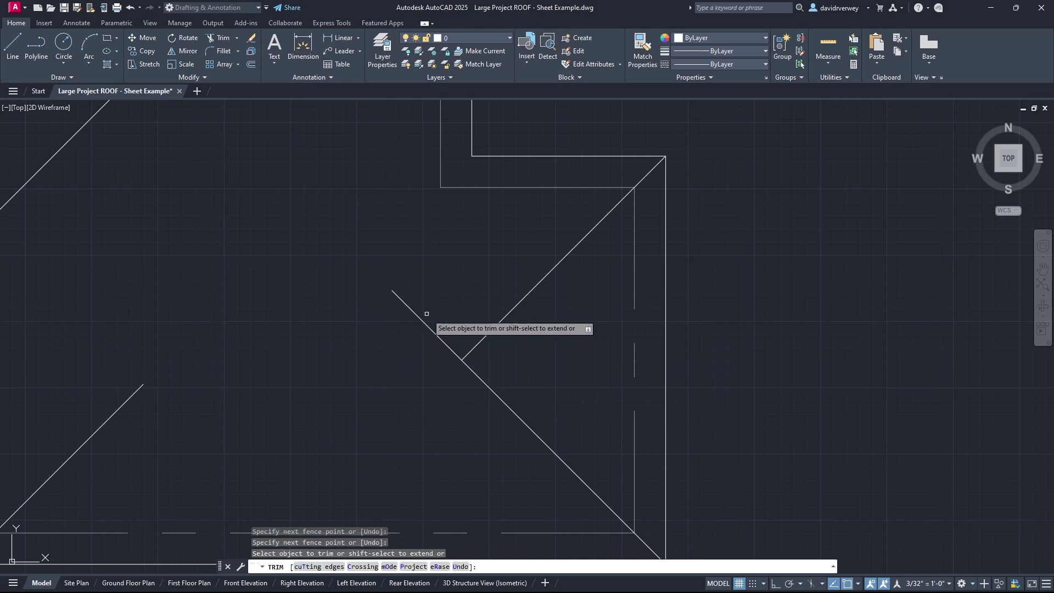
scroll(387, 327, "down", 5)
scroll(384, 376, "up", 3)
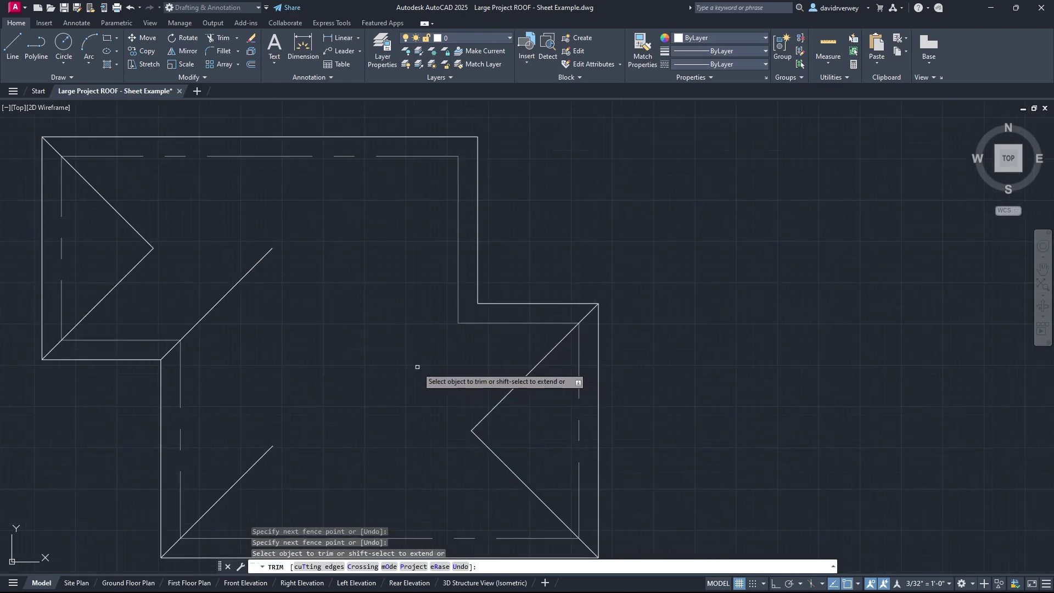
Draw a 20' line at 135° from the inner roof corner.
key("Escape")
left_click(12, 47)
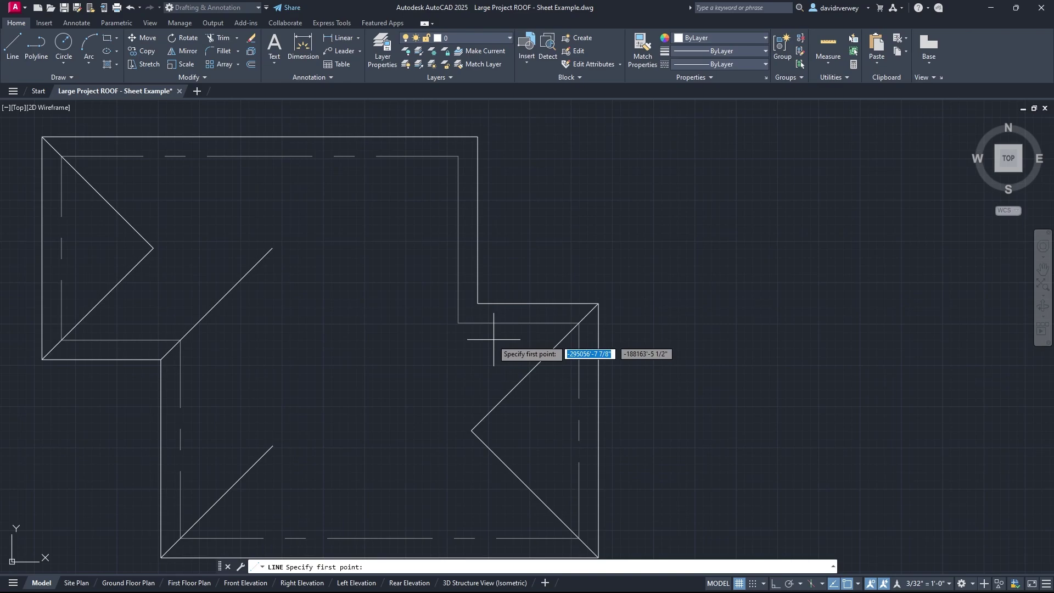
left_click(478, 303)
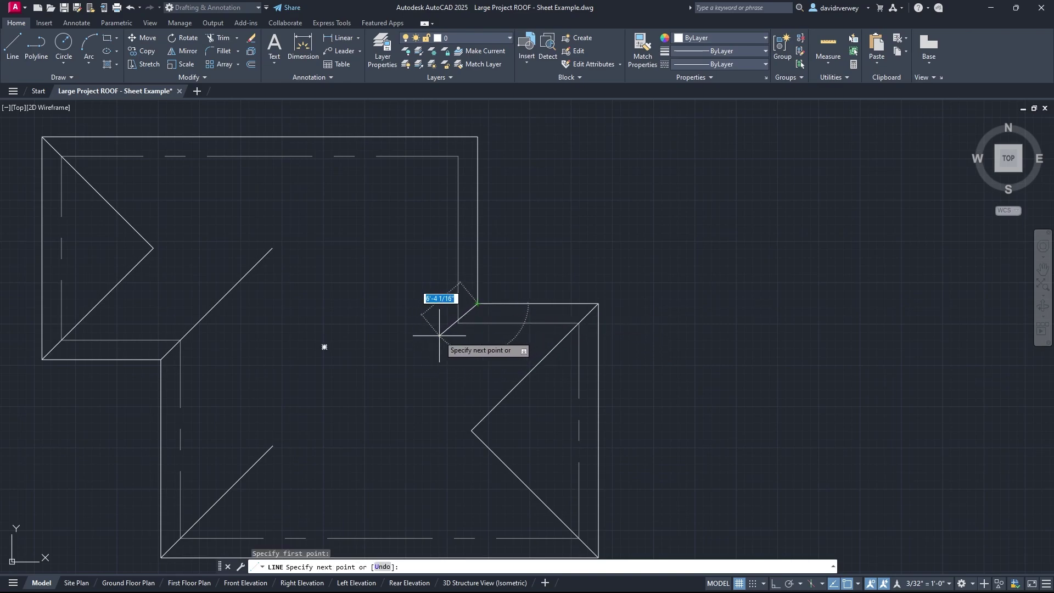
type("20'")
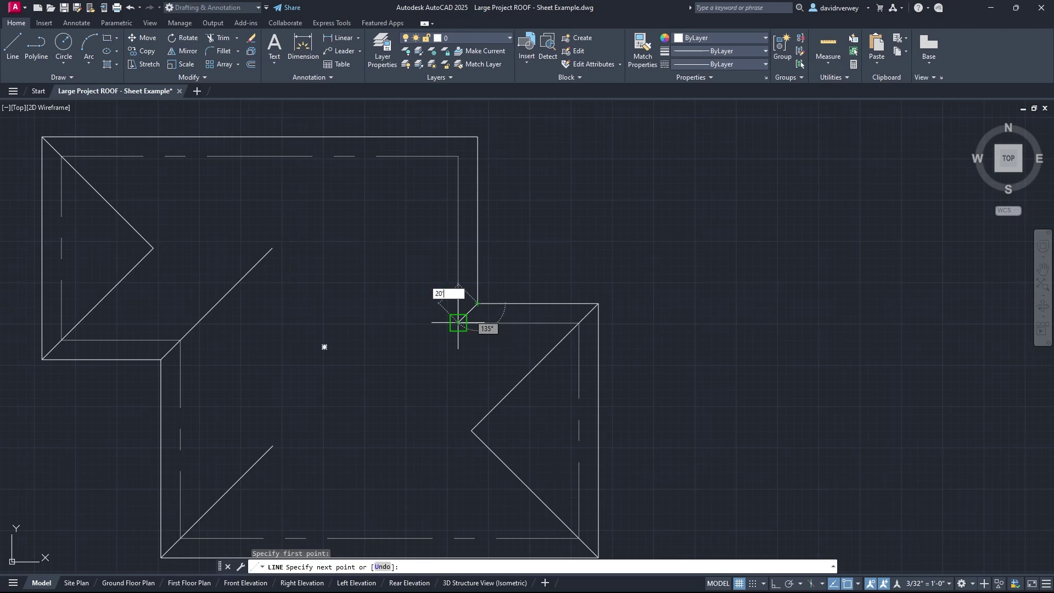
key("Tab")
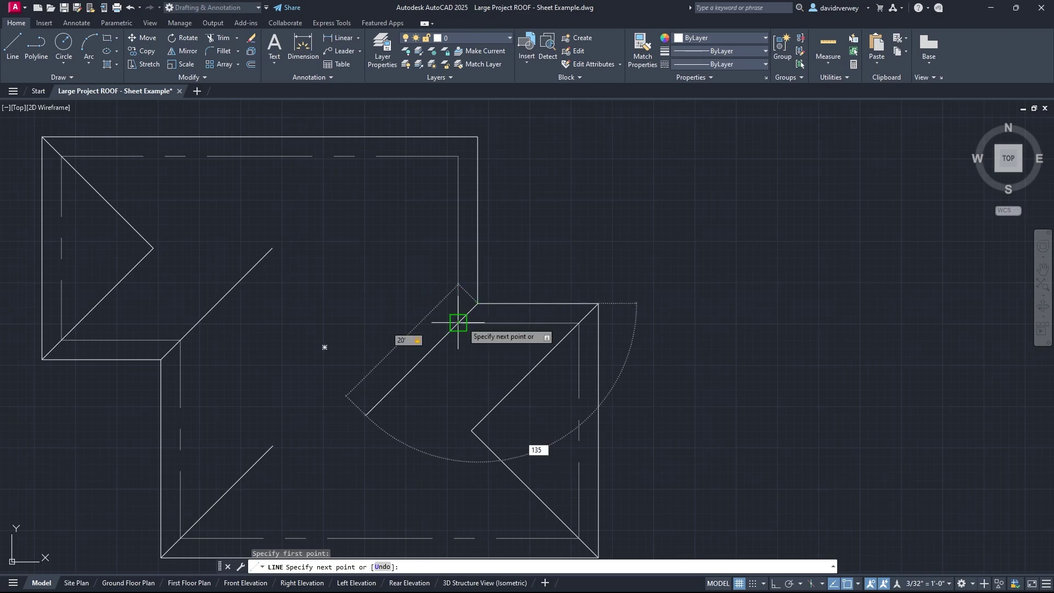
key("Return")
key("Escape")
Draw a second 20' line at 135° from the top-right roof corner.
left_click(12, 44)
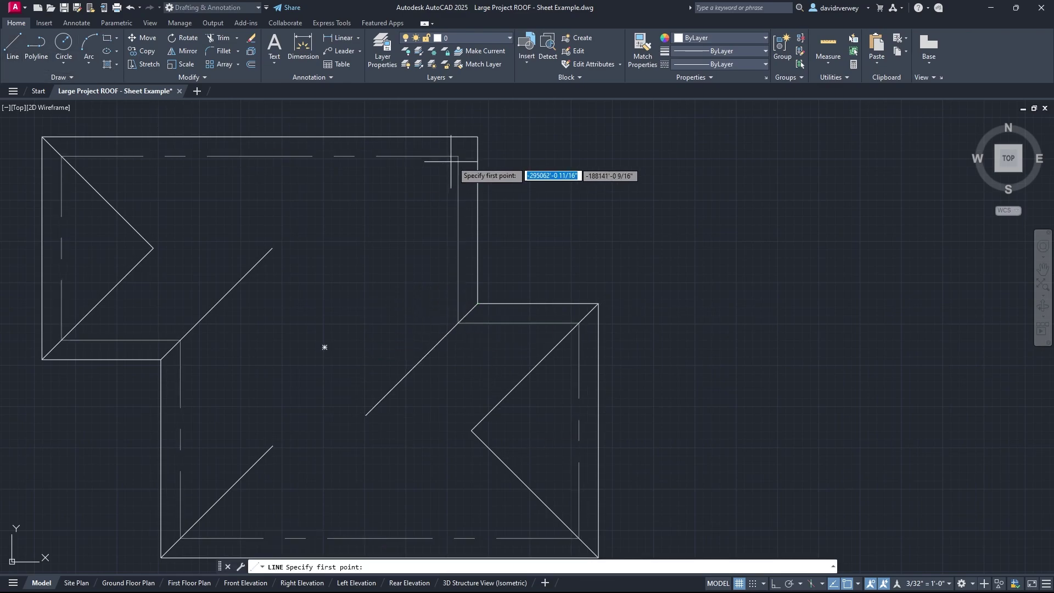
left_click(477, 136)
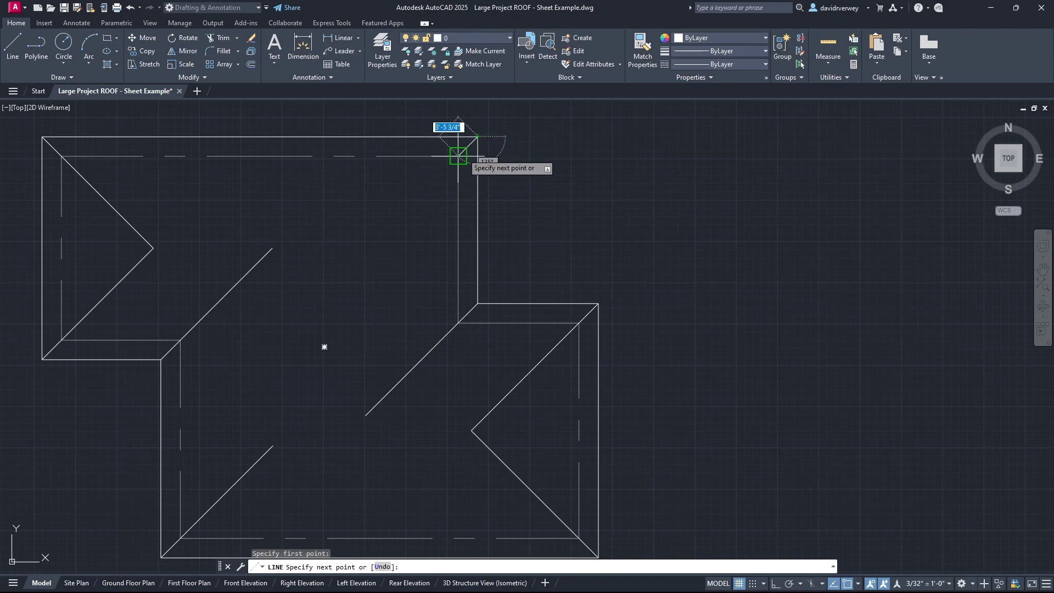
type("20'")
key("Tab")
type("1")
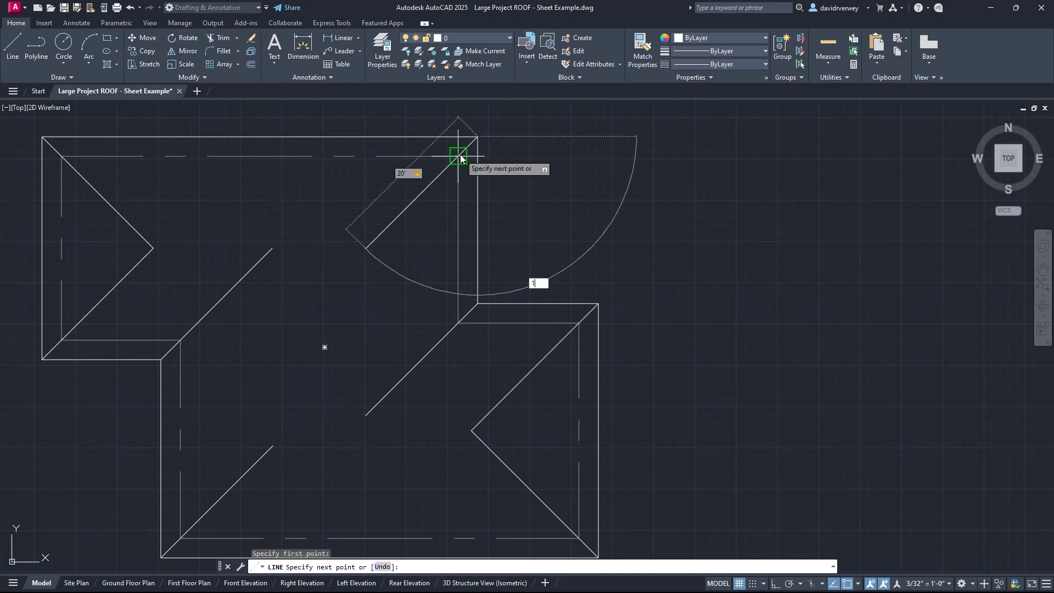
type("35")
key("Return")
key("Escape")
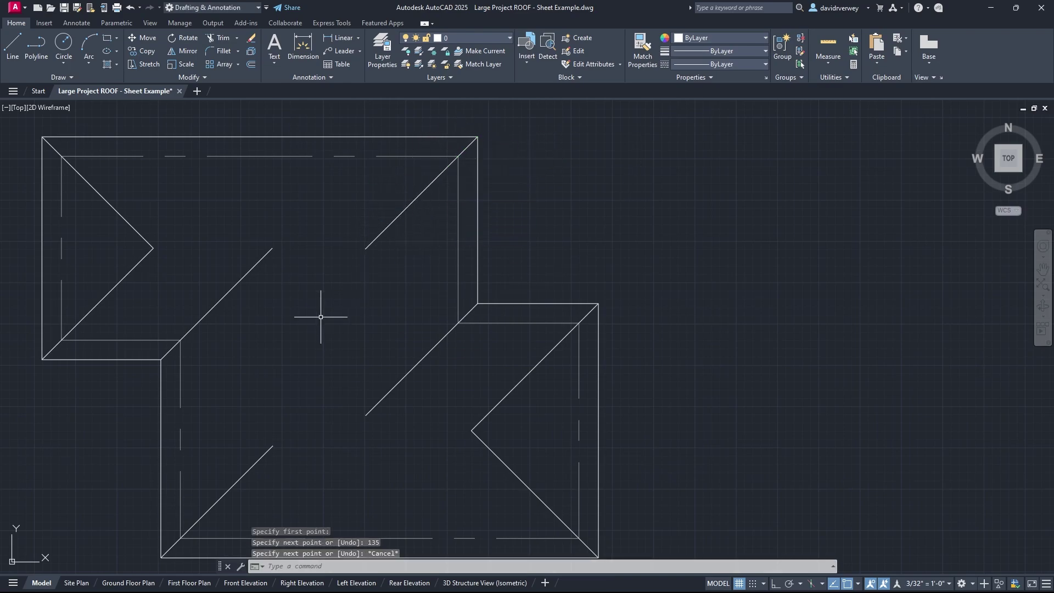
scroll(345, 332, "down", 2)
middle_click_drag(345, 332, 393, 338)
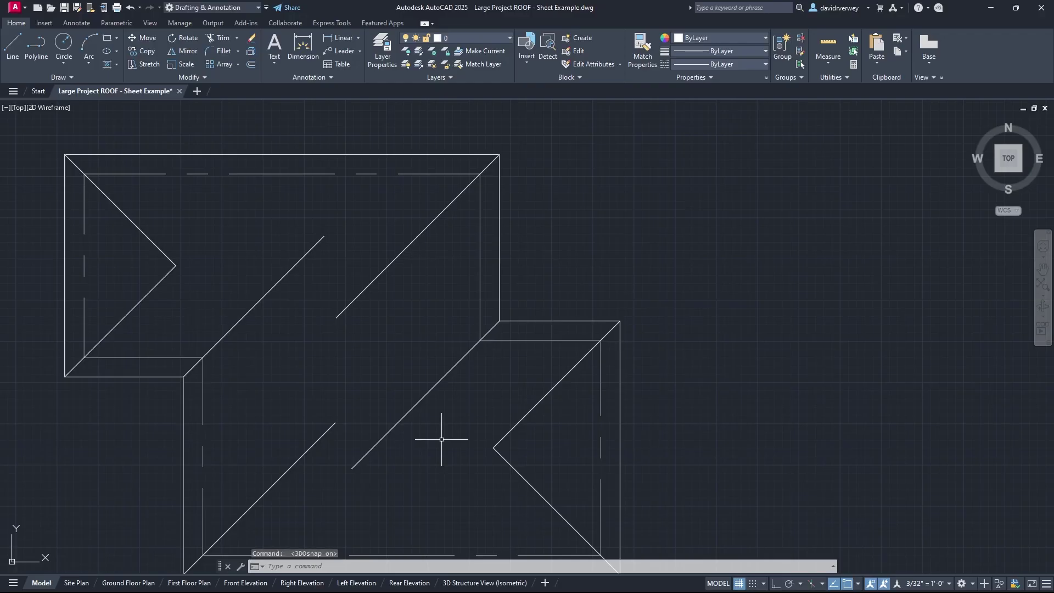
mouse_move(447, 435)
middle_mouse_down()
mouse_move(480, 357)
mouse_move(495, 387)
middle_mouse_up()
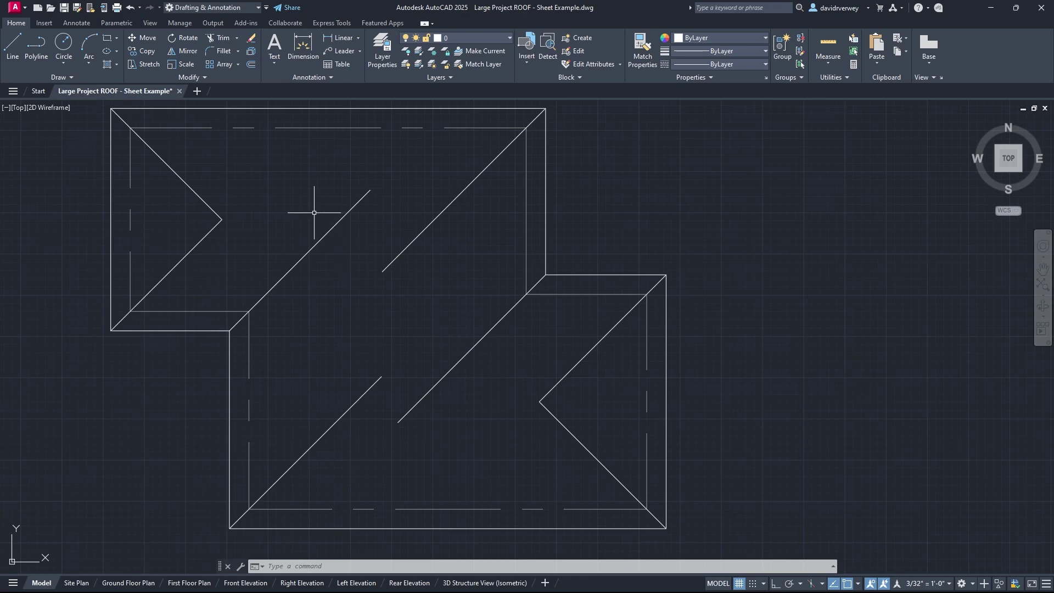
Draw the left ridge from the hip apex to the upper valley and snap that valley's end onto it.
left_click(14, 47)
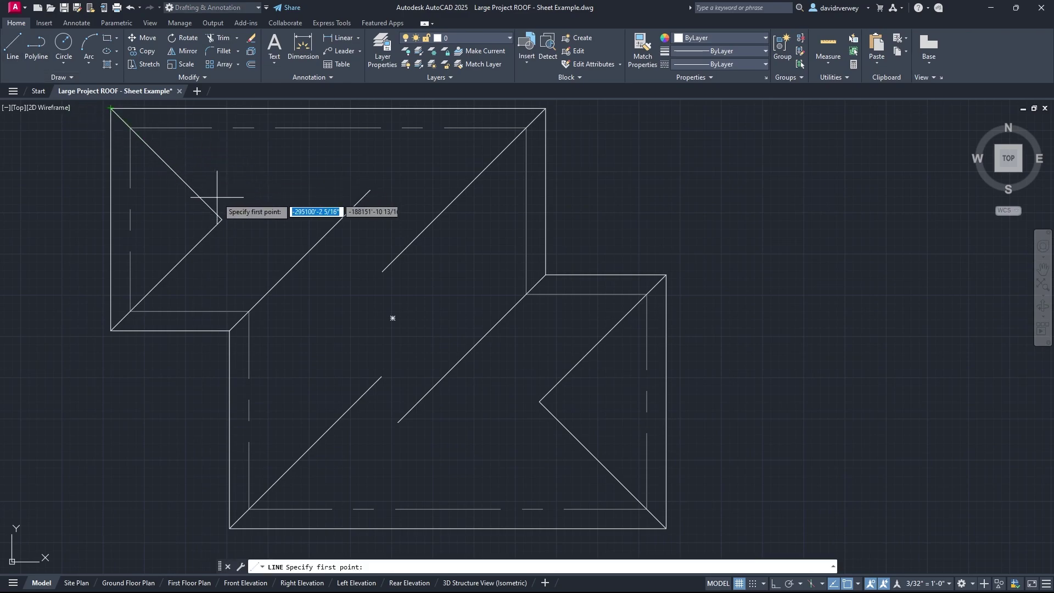
left_click(221, 219)
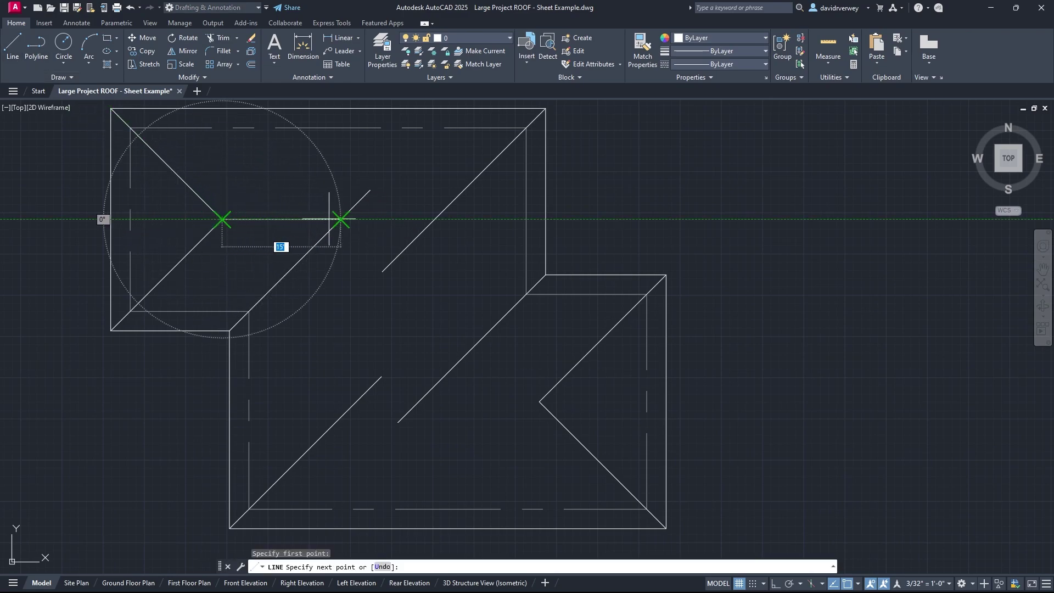
left_click(340, 219)
key("Escape")
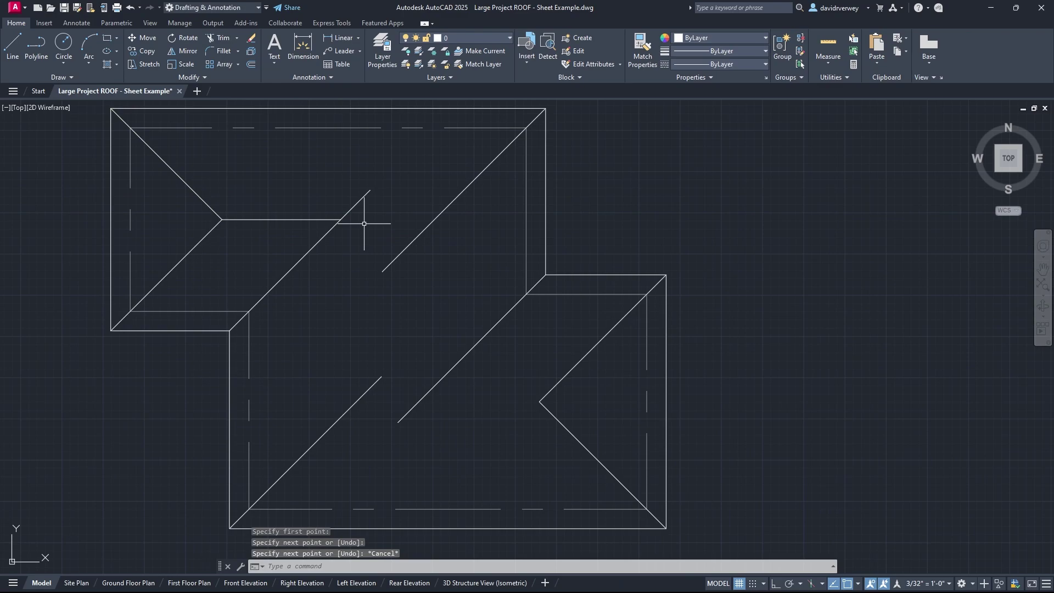
left_click(370, 193)
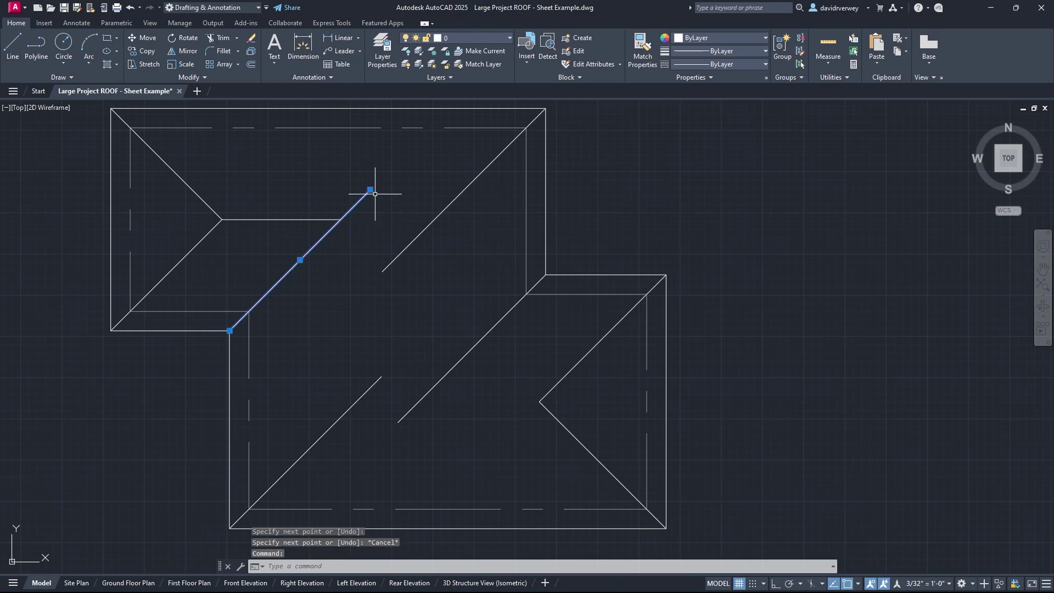
left_click(371, 191)
left_click(340, 219)
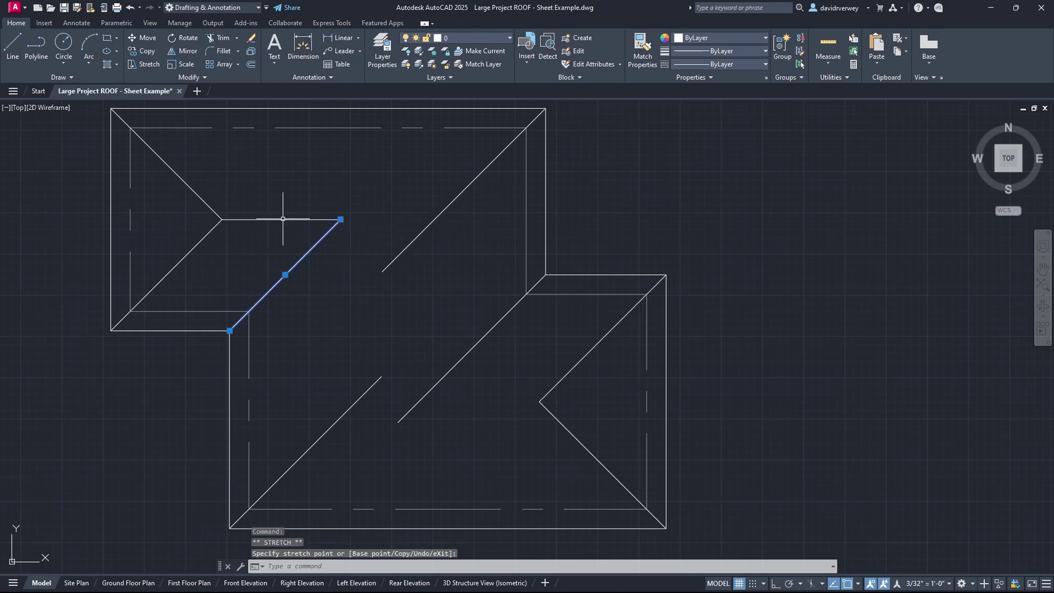
key("Escape")
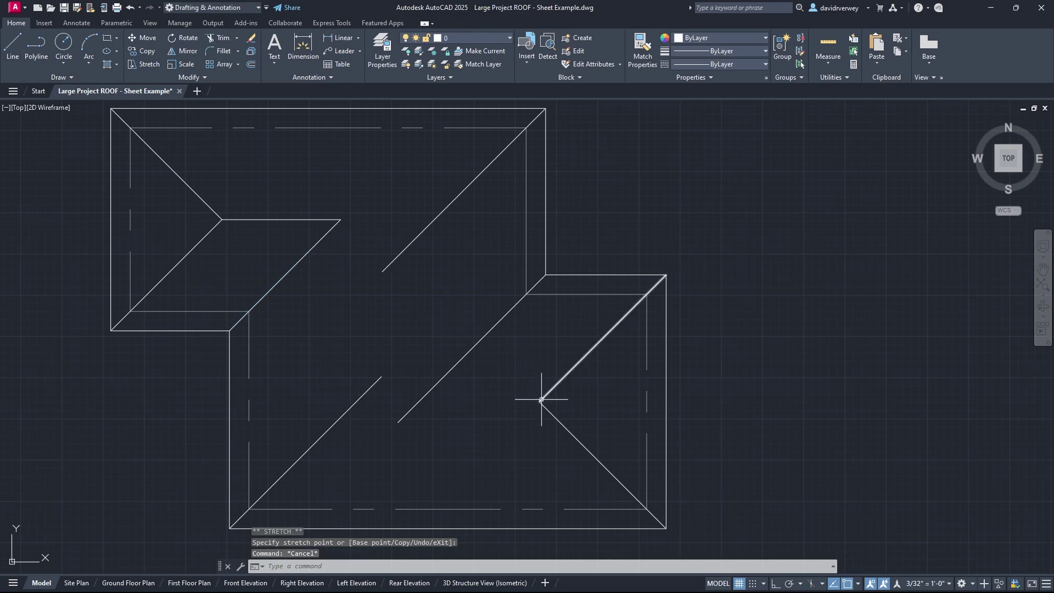
Draw the right ridge from the hip apex to the lower valley and snap that valley's end onto it.
left_click(13, 45)
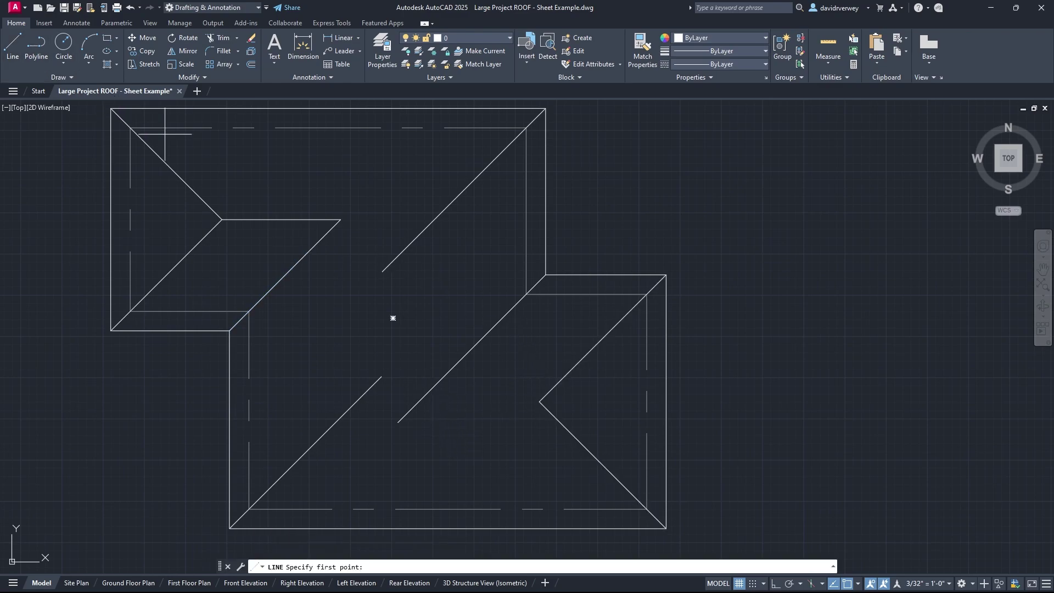
left_click(538, 401)
left_click(418, 401)
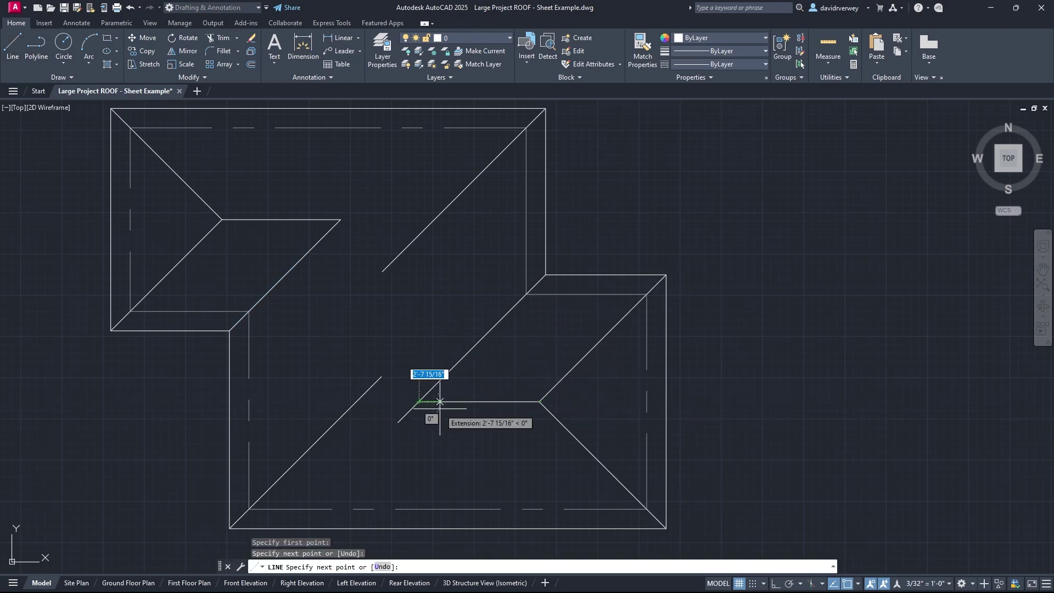
key("Escape")
left_click(414, 407)
left_click(397, 423)
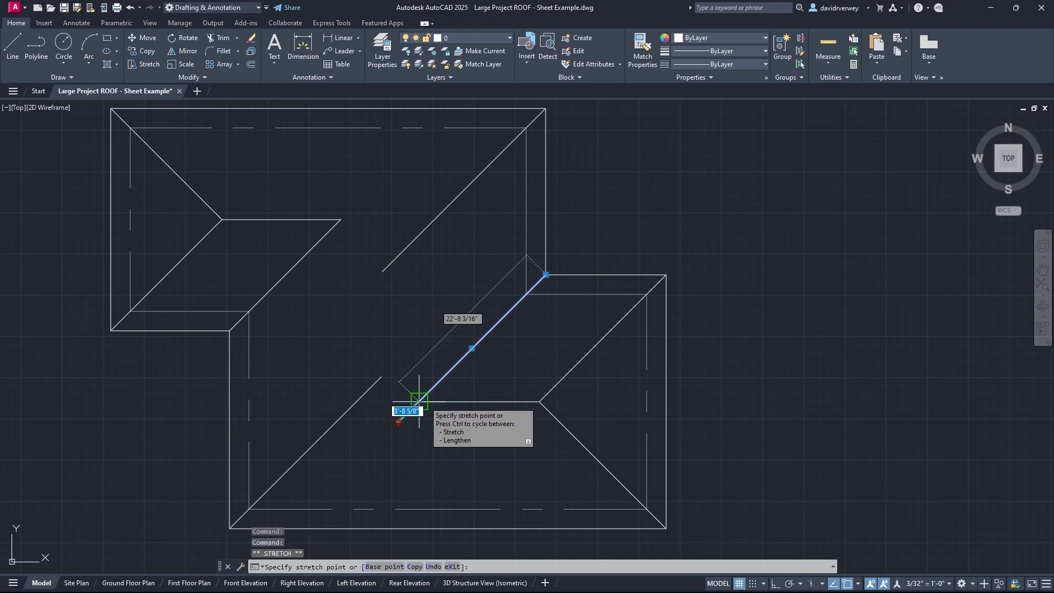
left_click(418, 401)
mouse_move(570, 412)
middle_mouse_down()
mouse_move(585, 395)
mouse_move(594, 409)
middle_mouse_up()
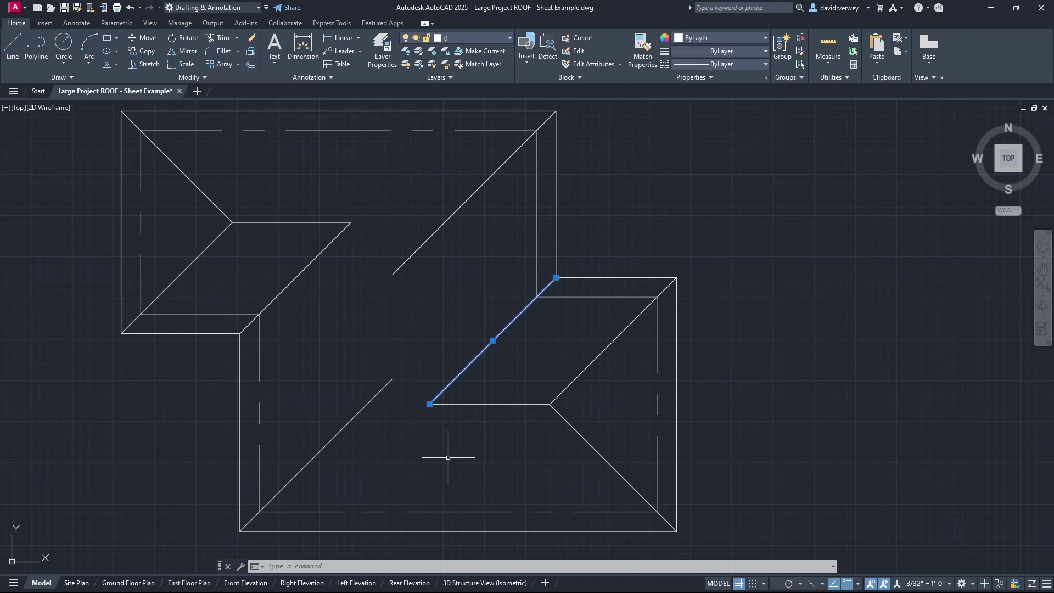
Draw a 6' line at 135° from the right ridge's left end.
key("Escape")
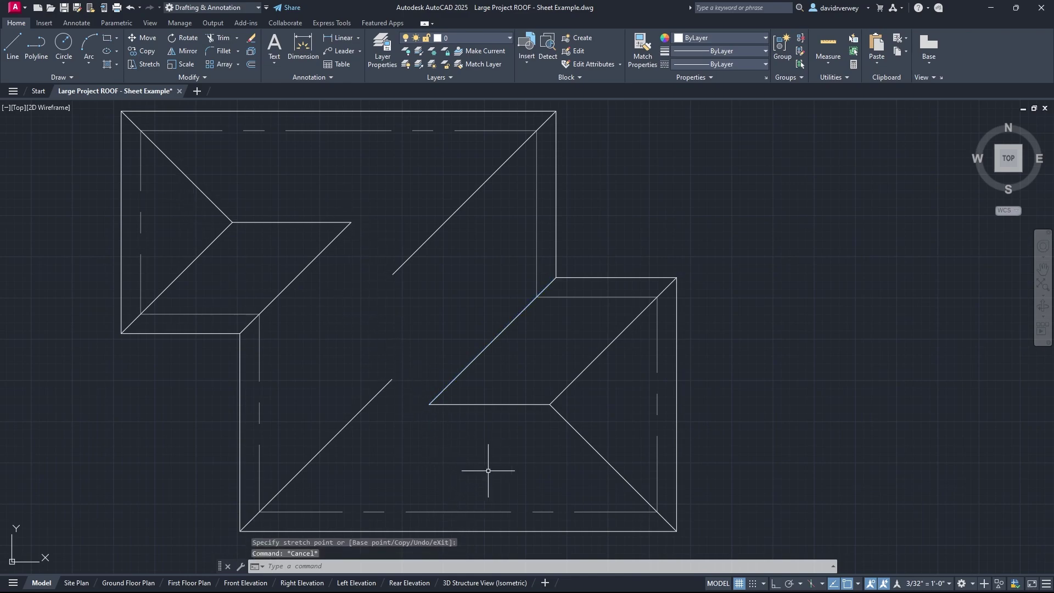
left_click(13, 47)
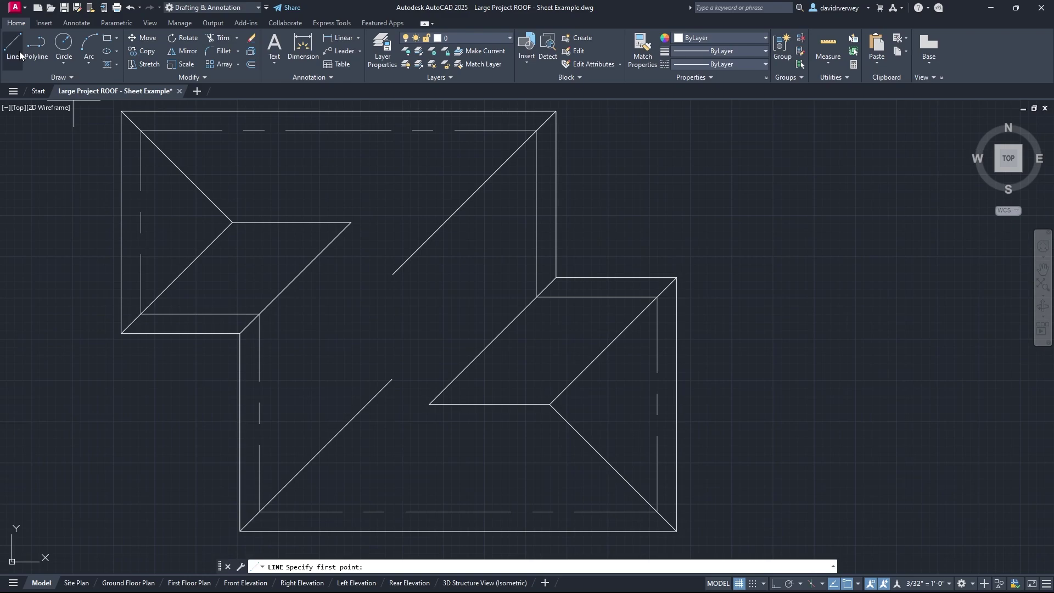
left_click(431, 405)
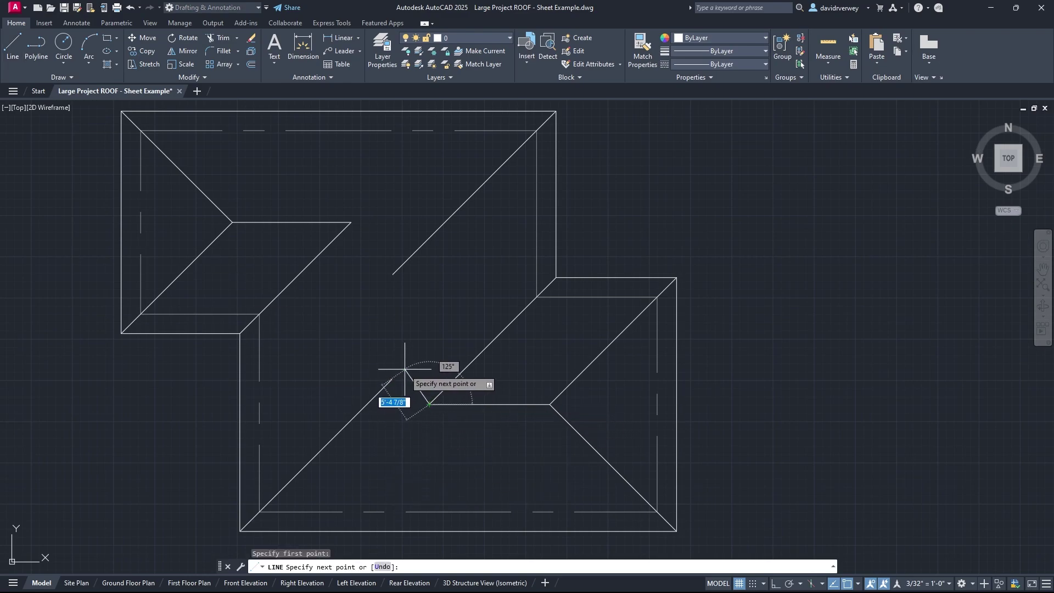
type("6'")
key("Tab")
type("13")
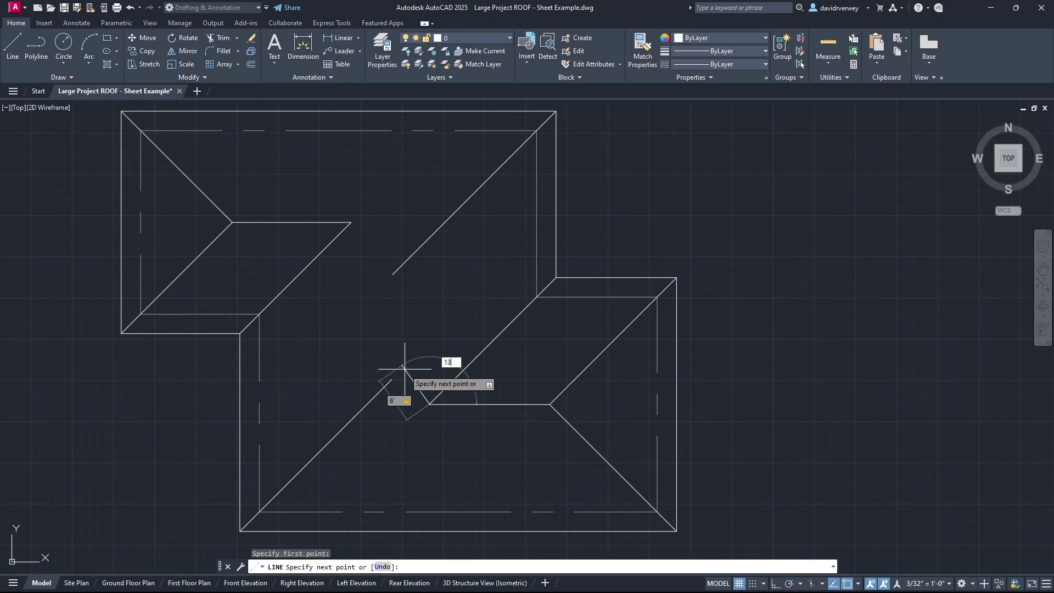
type("5")
key("Return")
key("Escape")
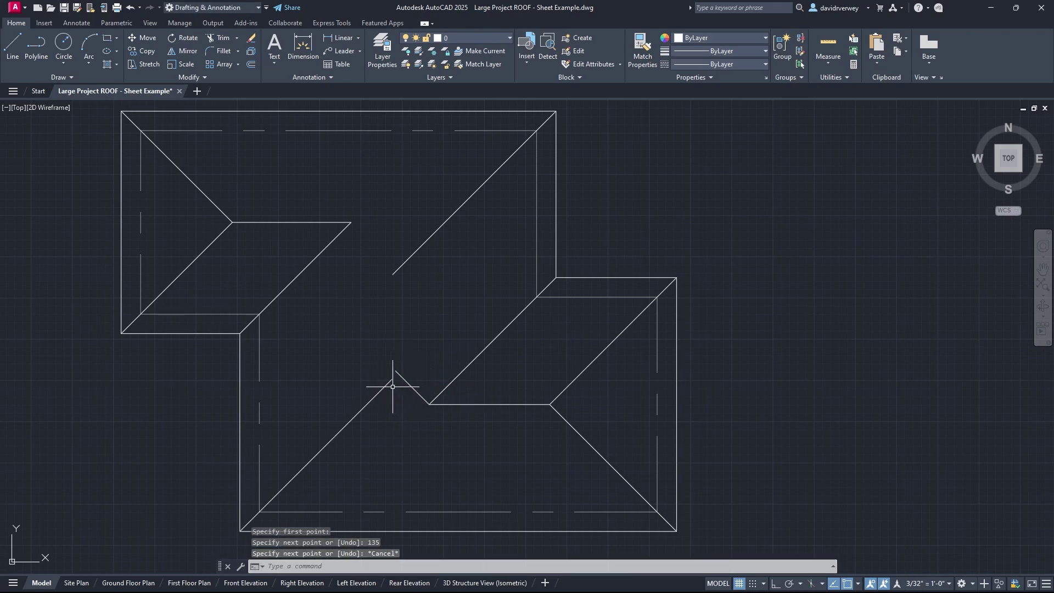
scroll(392, 386, "up", 2)
Stretch the long diagonal roof line's end onto the short segment's apex.
left_click(383, 394)
scroll(401, 362, "up", 2)
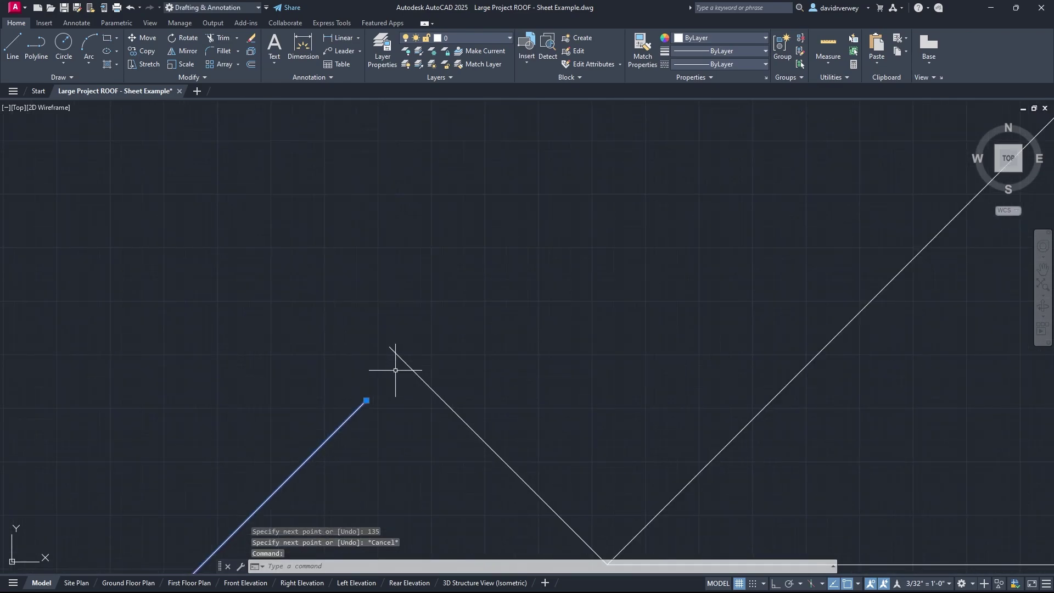
left_click(367, 400)
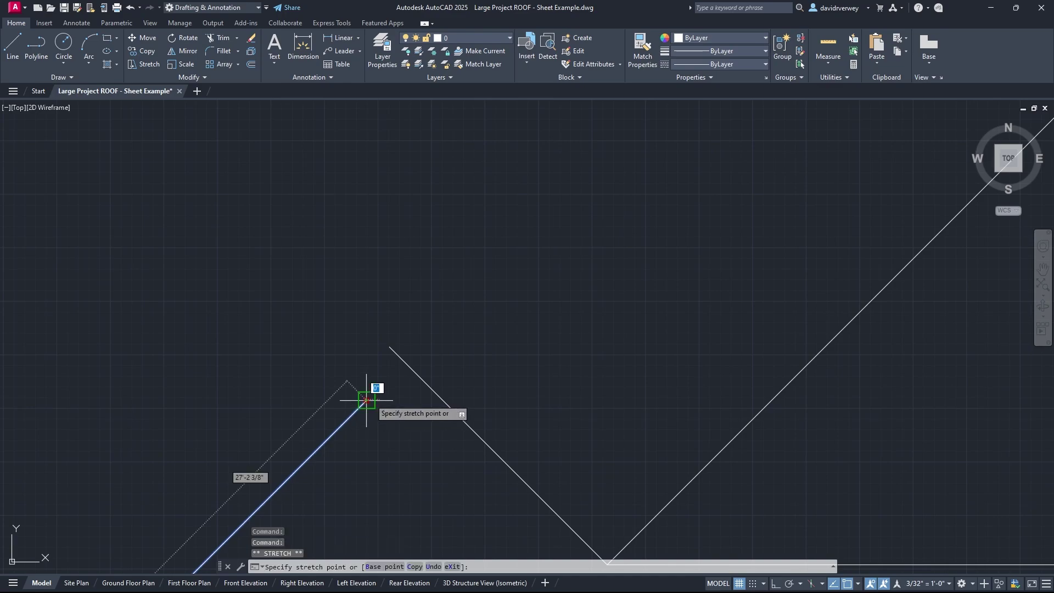
left_click(404, 362)
scroll(443, 368, "down", 4)
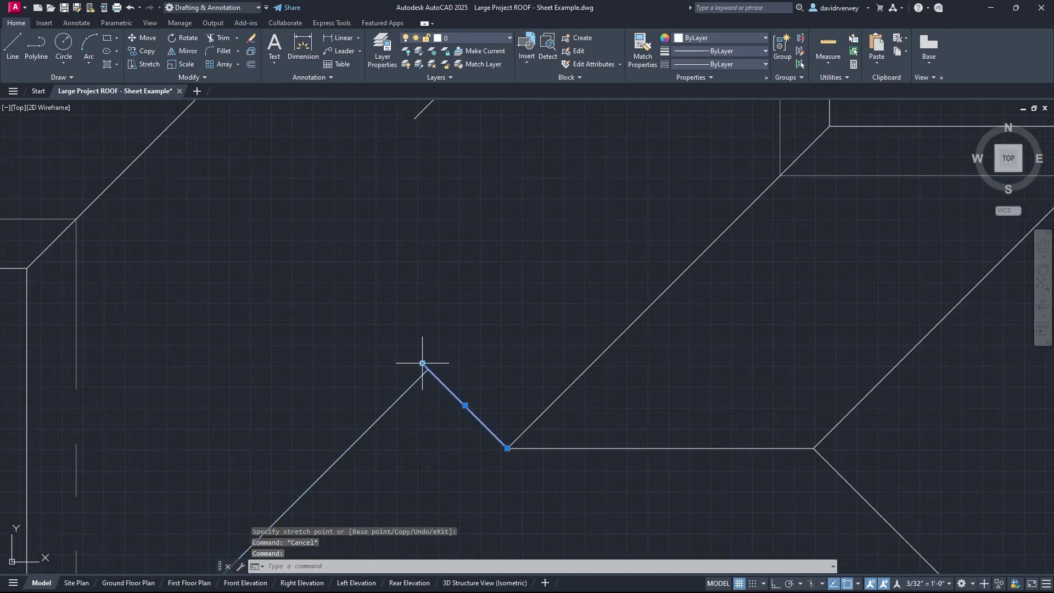
left_click(422, 362)
scroll(531, 333, "down", 3)
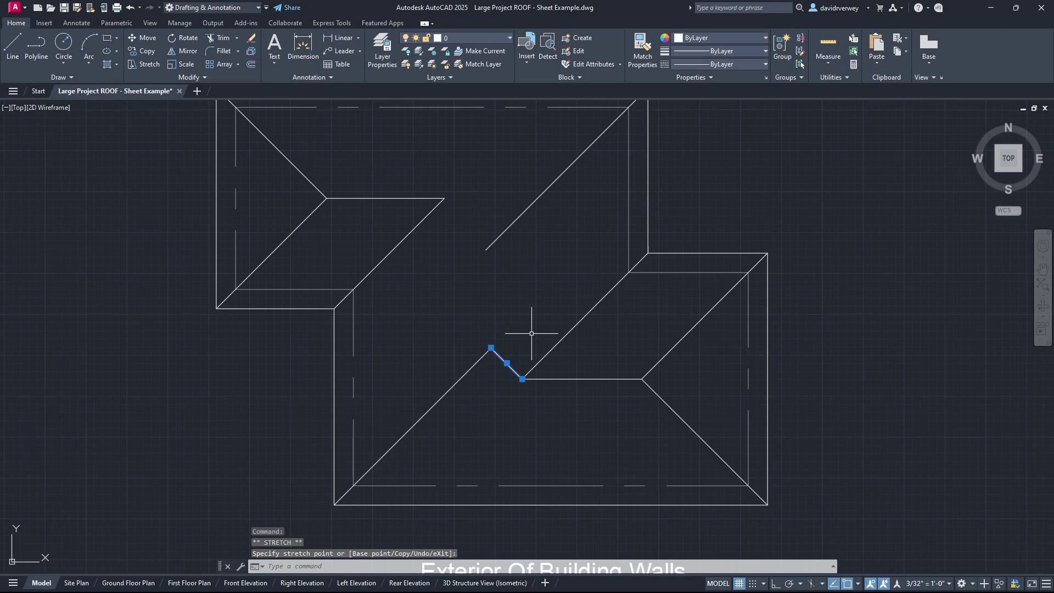
middle_click_drag(531, 333, 496, 380)
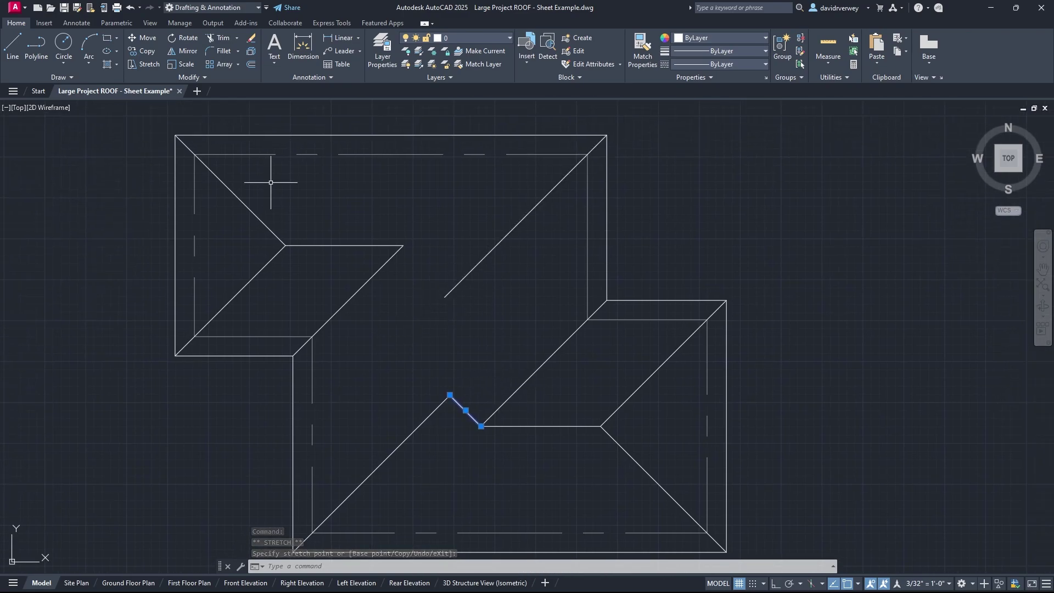
left_click(12, 45)
Draw a vertical line from the roof apex up to the diagonal roof line.
left_click(449, 395)
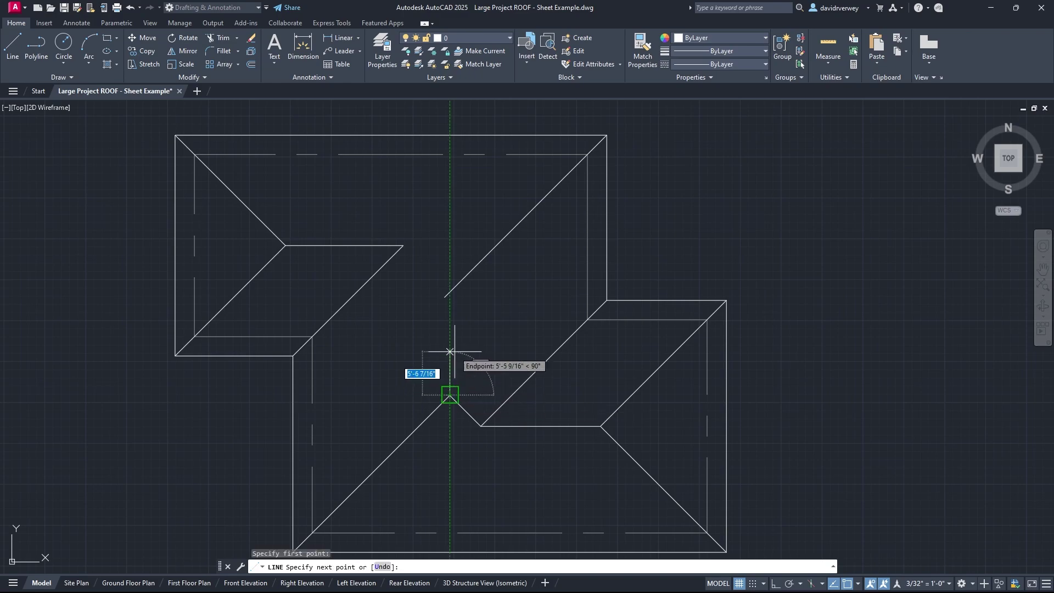
scroll(444, 297, "up", 4)
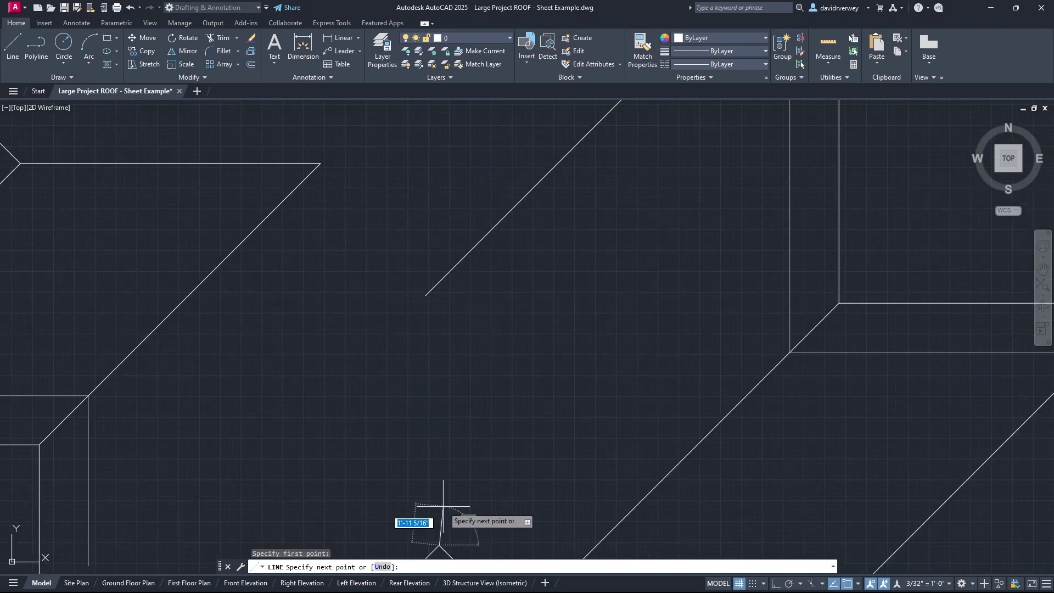
left_click(437, 283)
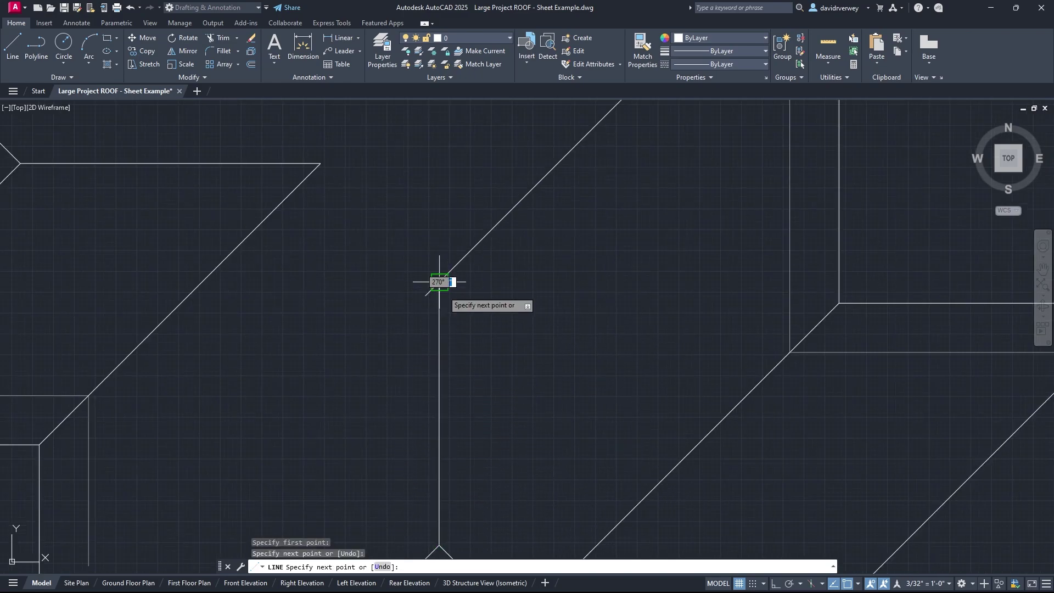
key("Escape")
left_click(435, 292)
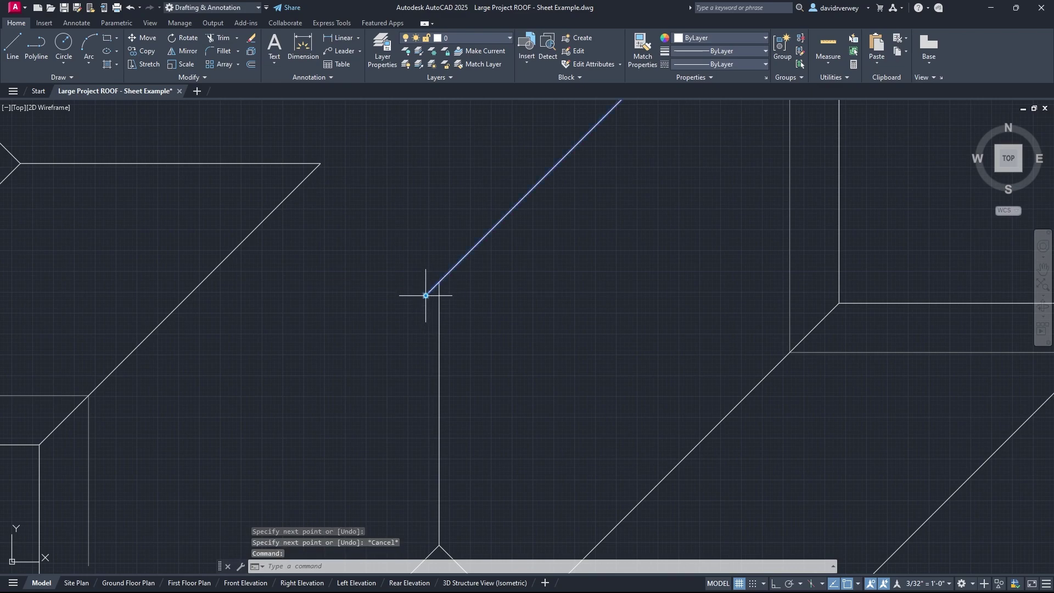
left_click(426, 294)
middle_click_drag(502, 327, 516, 395)
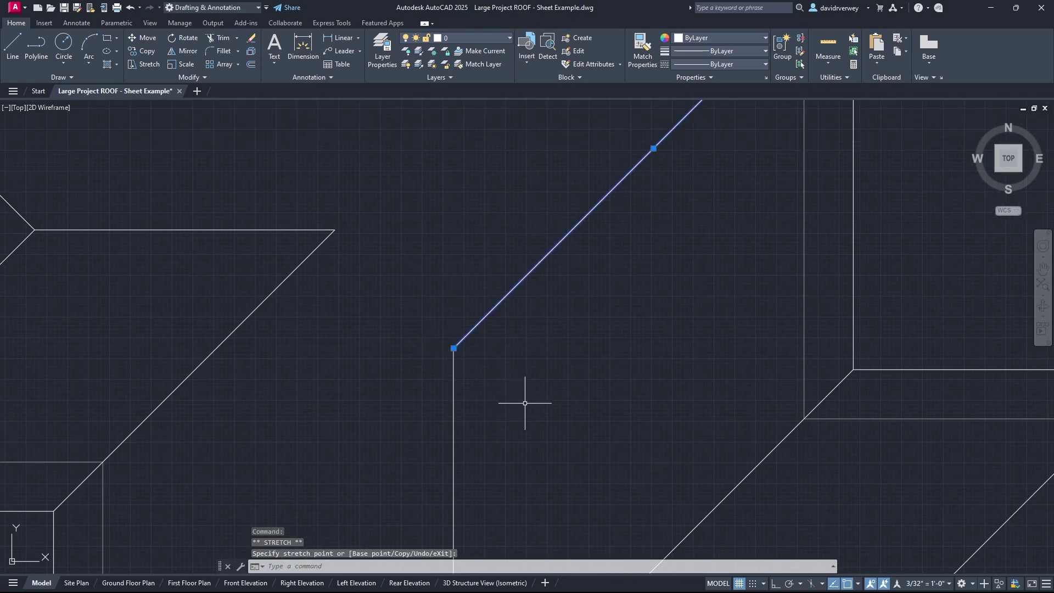
key("Escape")
Draw a 45° line from the upper ridge's end to the vertical-diagonal junction.
left_click(11, 56)
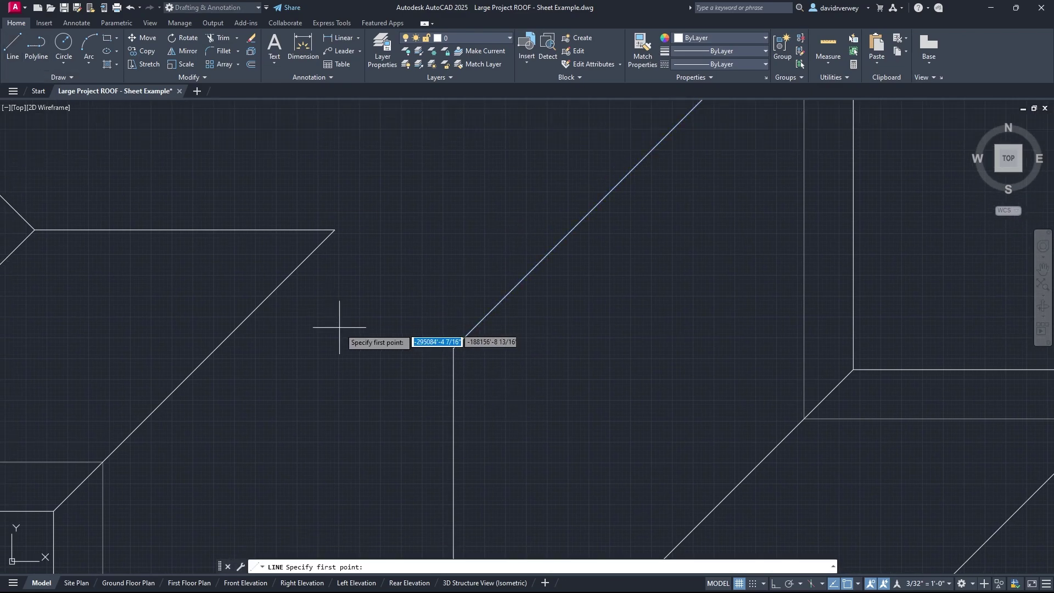
left_click(334, 230)
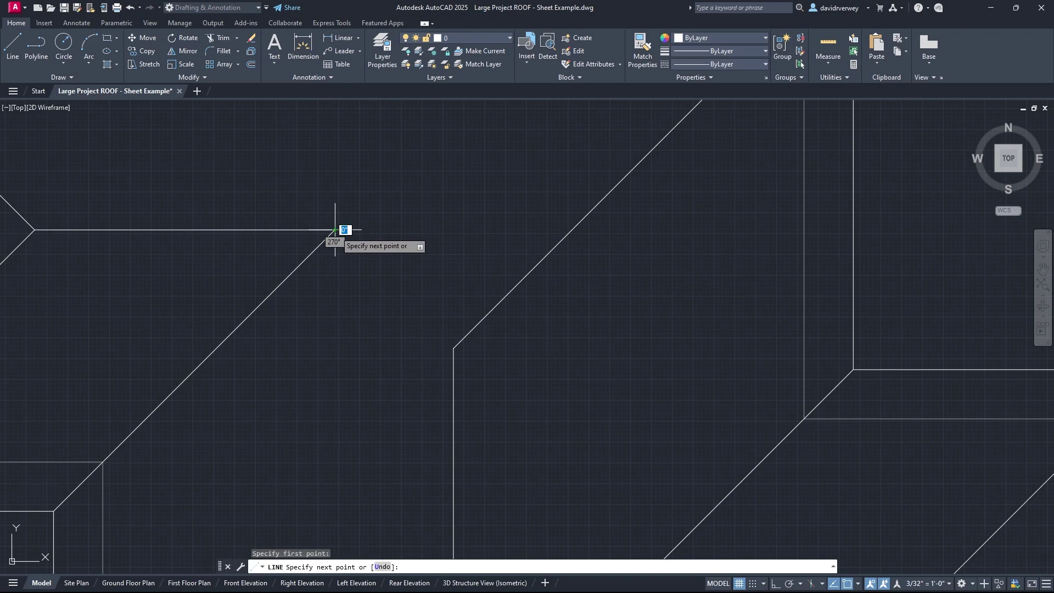
left_click(454, 348)
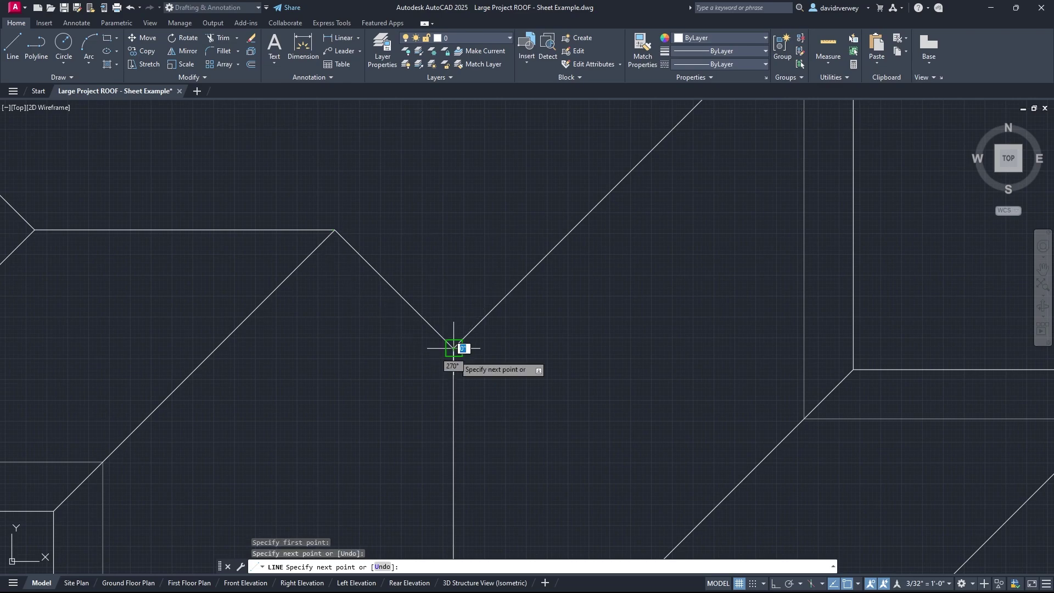
key("Escape")
scroll(454, 351, "down", 5)
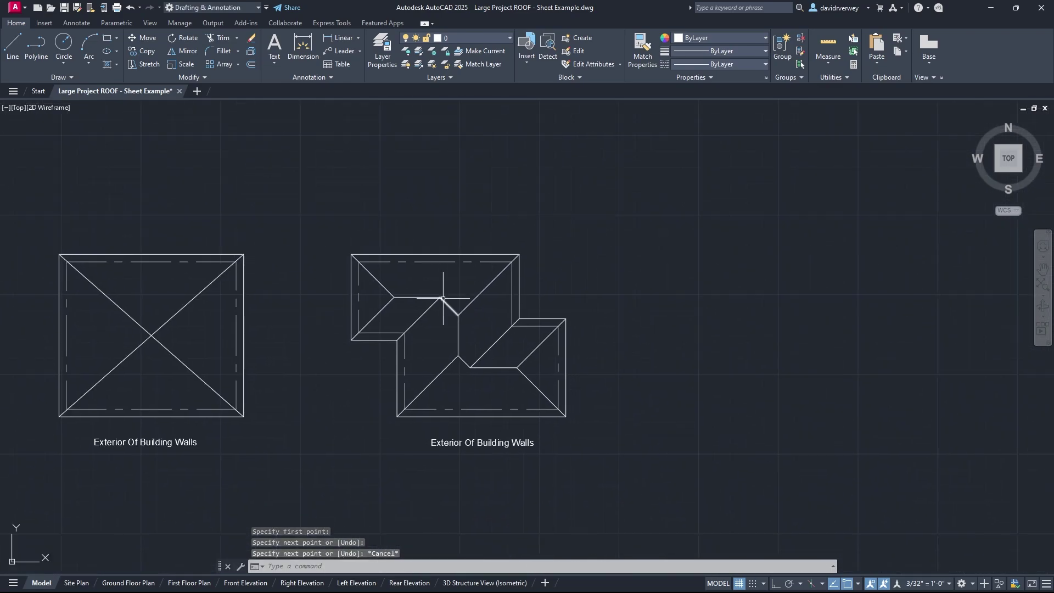
scroll(443, 298, "up", 3)
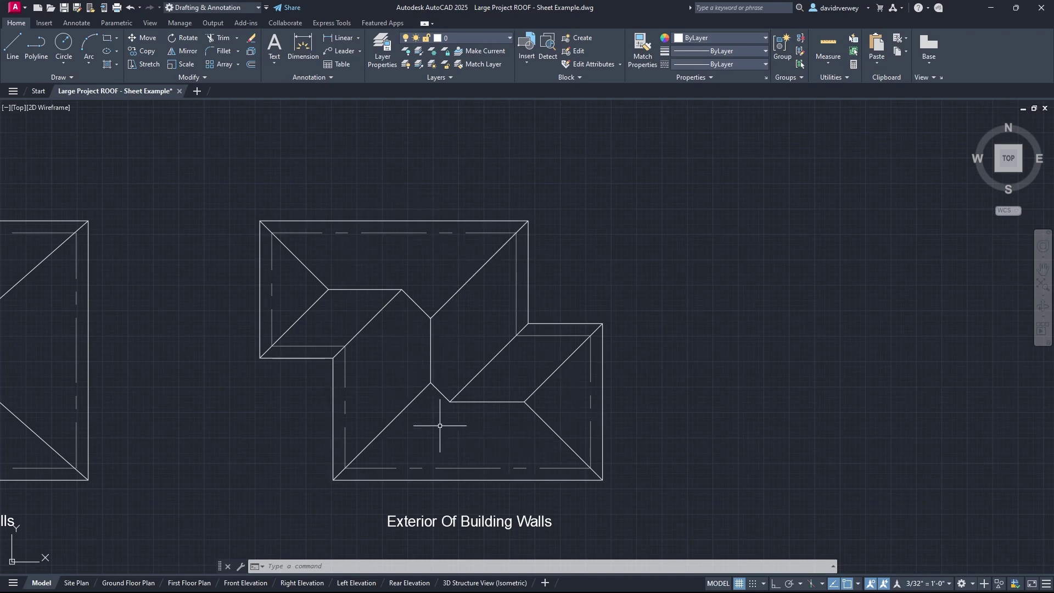
middle_click_drag(449, 444, 428, 419)
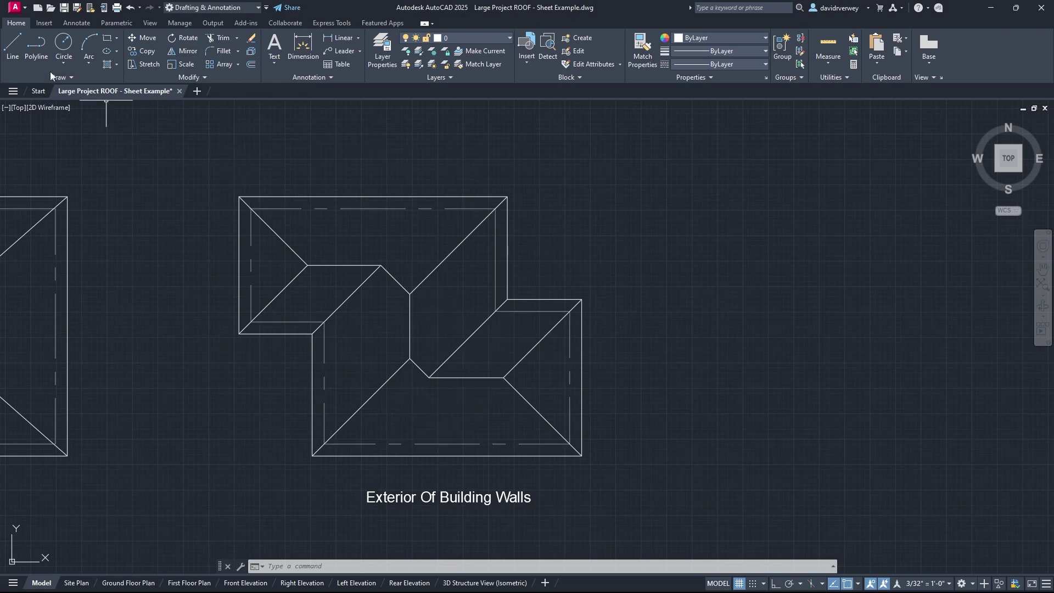
left_click(344, 76)
Draw a trial line in the lower wing, then erase it.
left_click(12, 46)
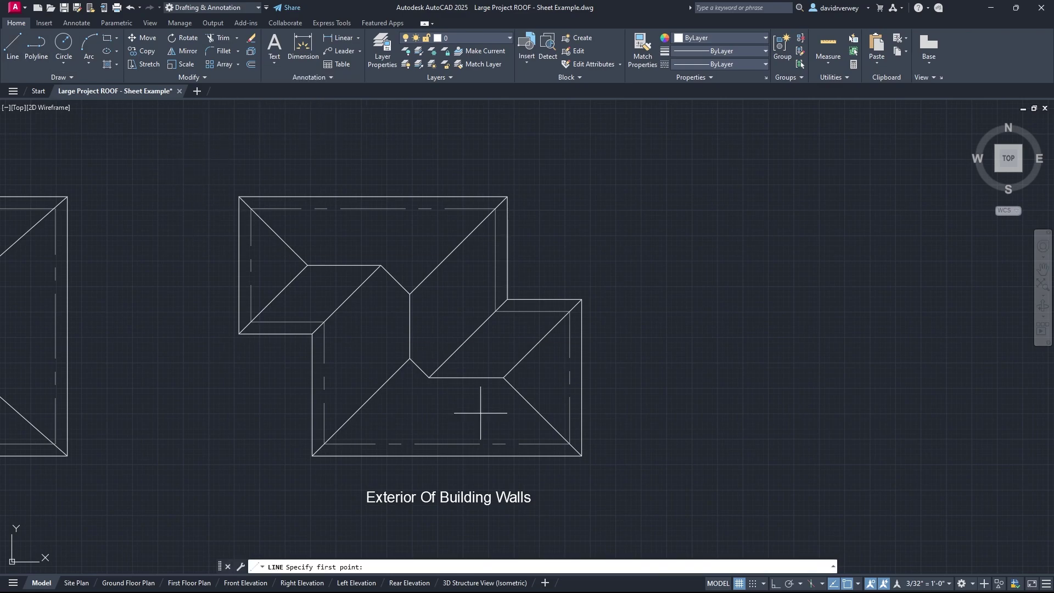
left_click(453, 424)
left_click(453, 404)
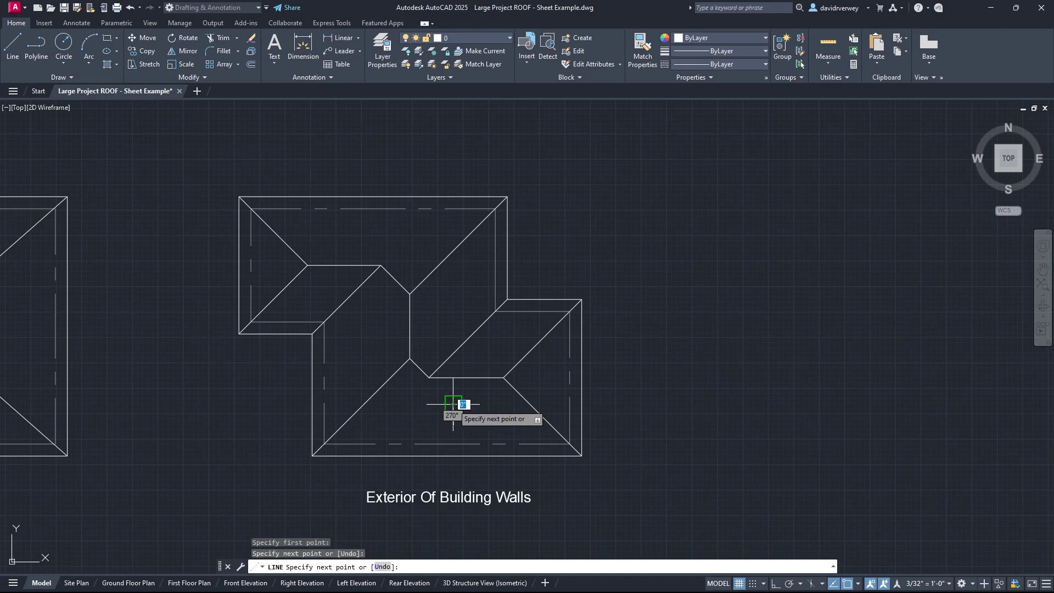
key("Escape")
scroll(448, 428, "up", 9)
left_click_drag(446, 430, 388, 346)
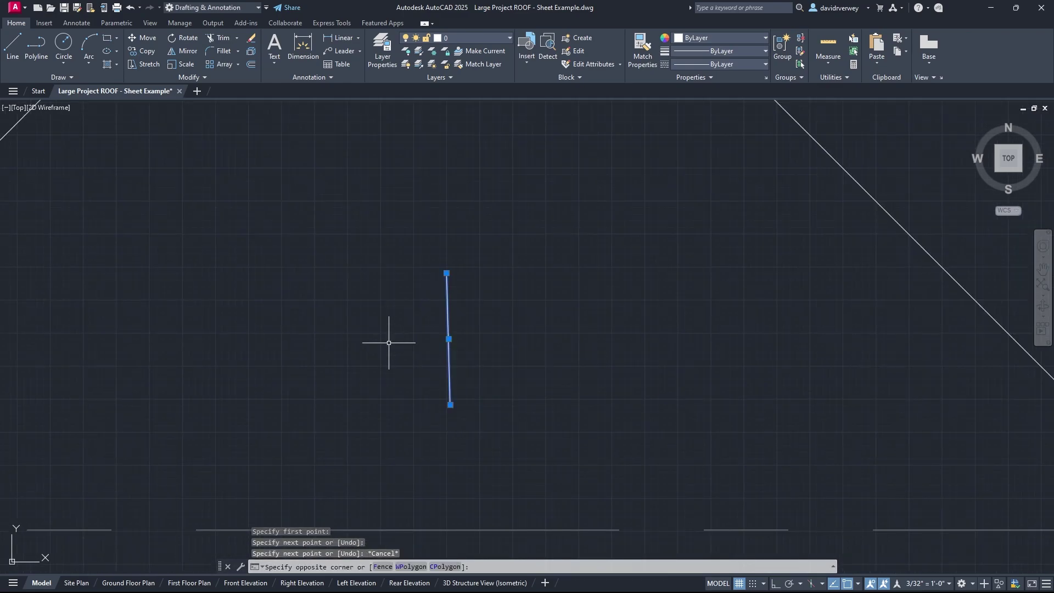
type("er")
key("Return")
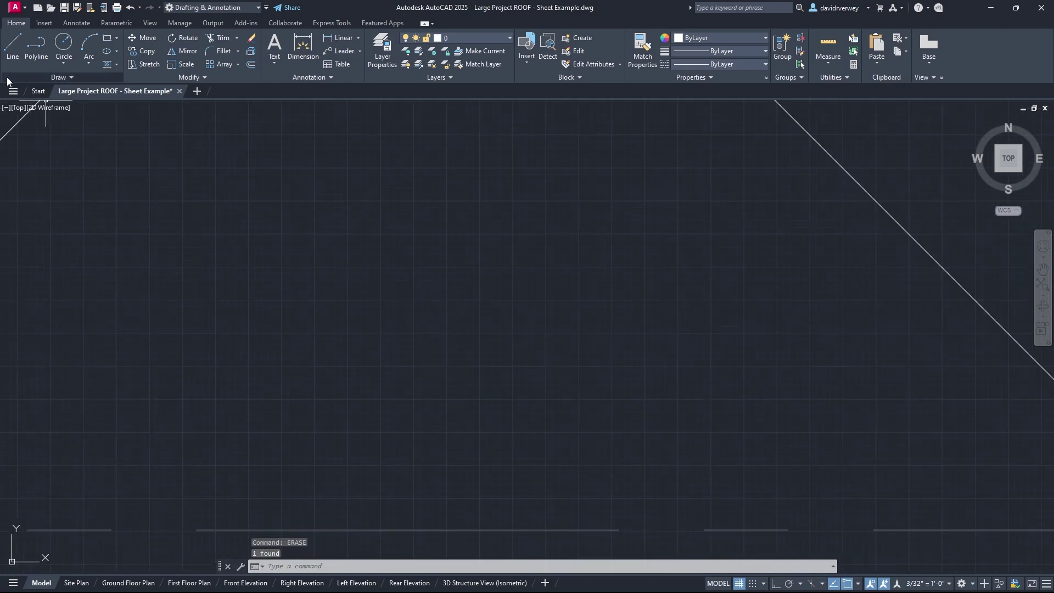
Draw a 2' vertical arrow shaft.
left_click(12, 47)
left_click(447, 367)
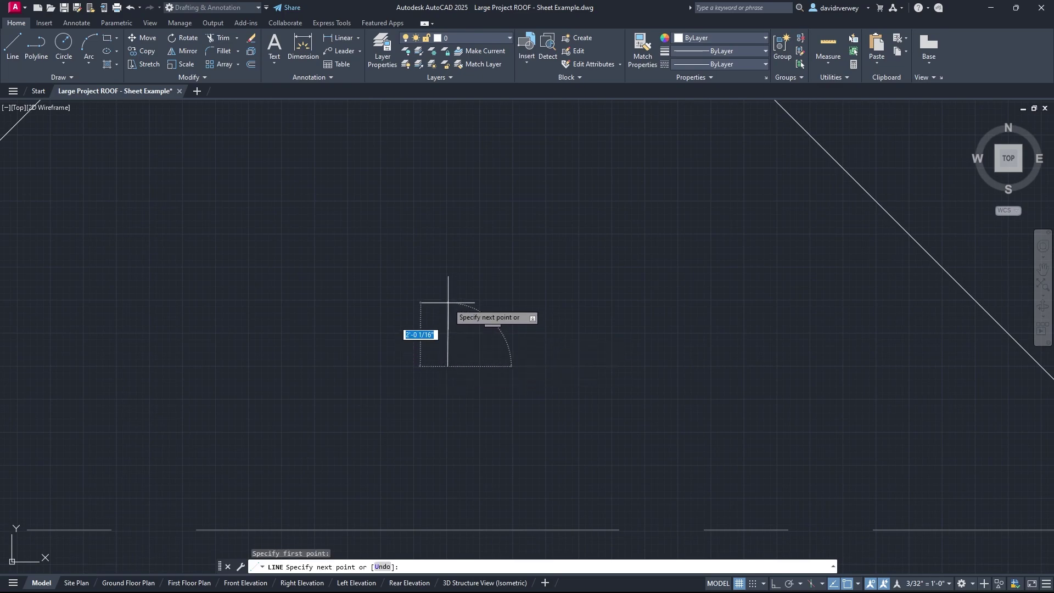
type("2'")
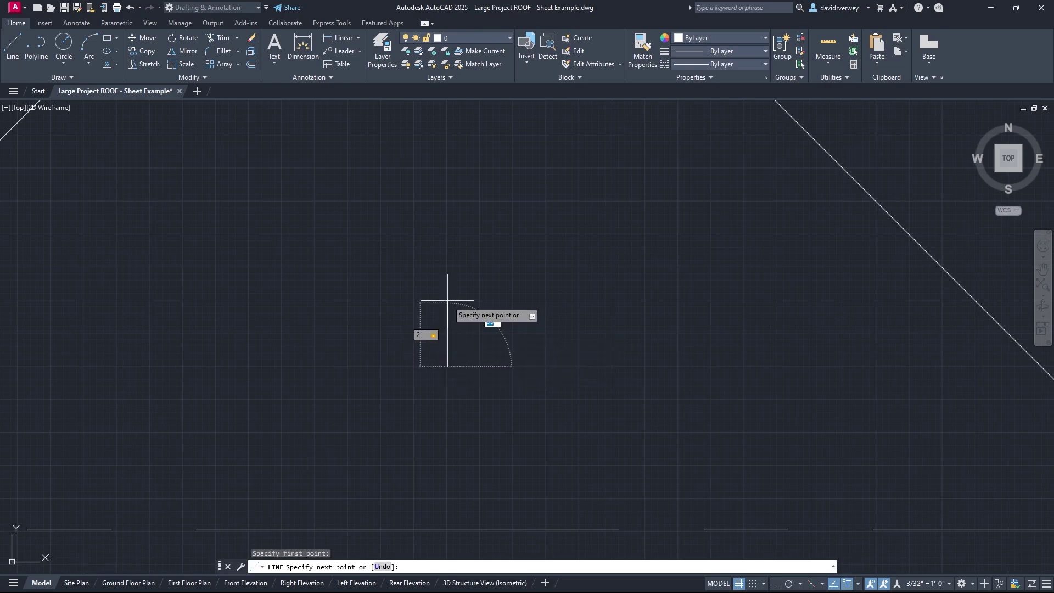
key("Return")
key("Escape")
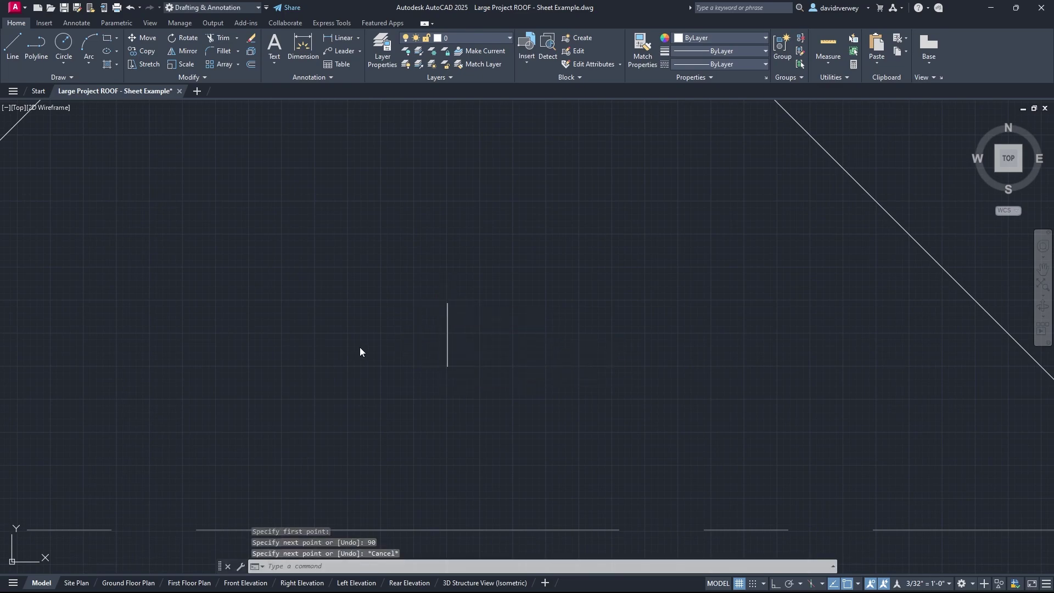
Add a short arrowhead leg at 145° from the shaft's lower end.
left_click(20, 56)
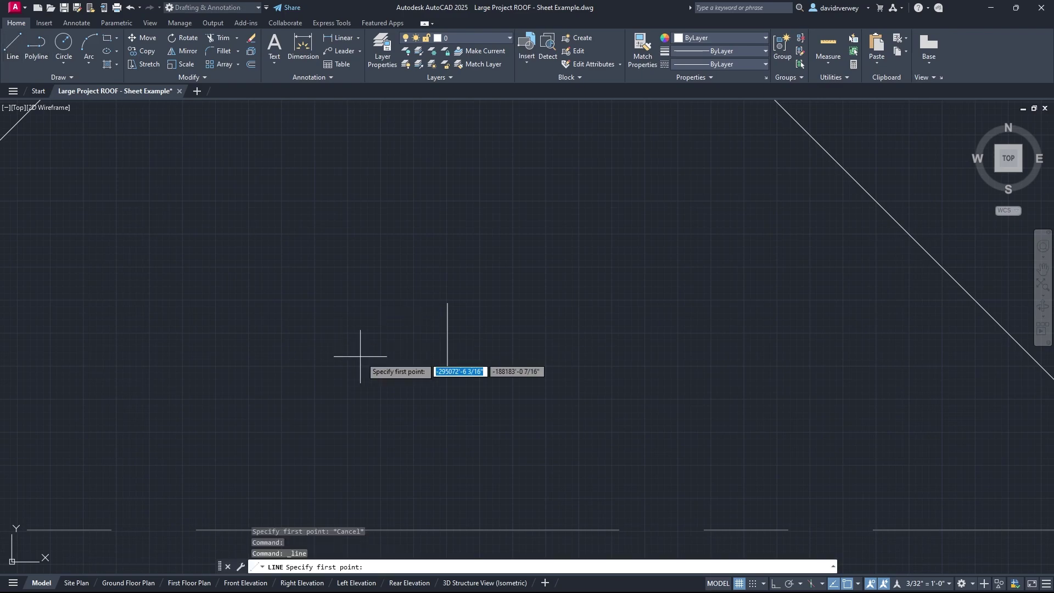
left_click(447, 366)
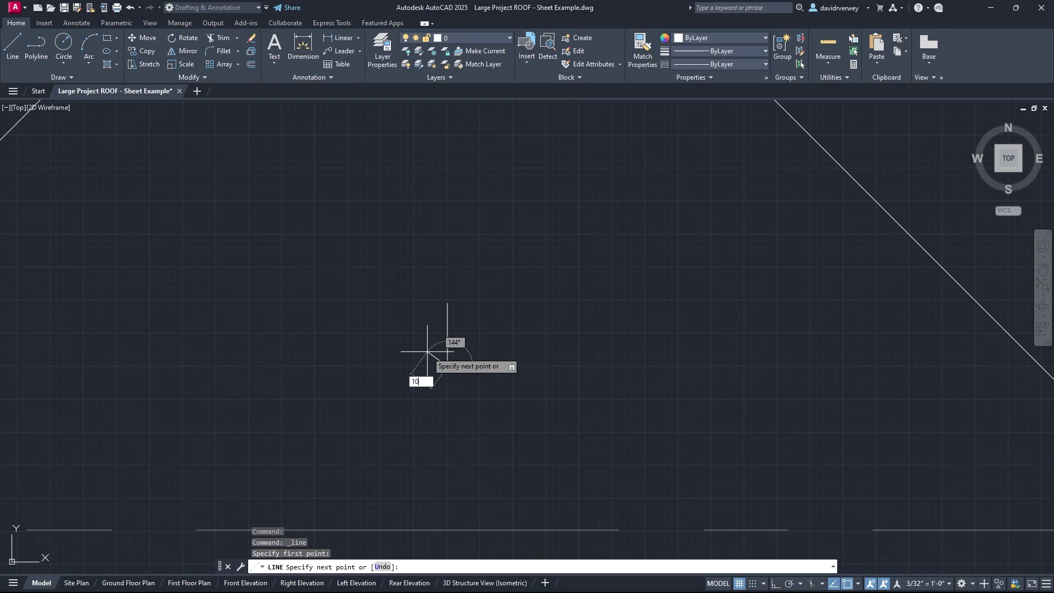
key("Tab")
type("145")
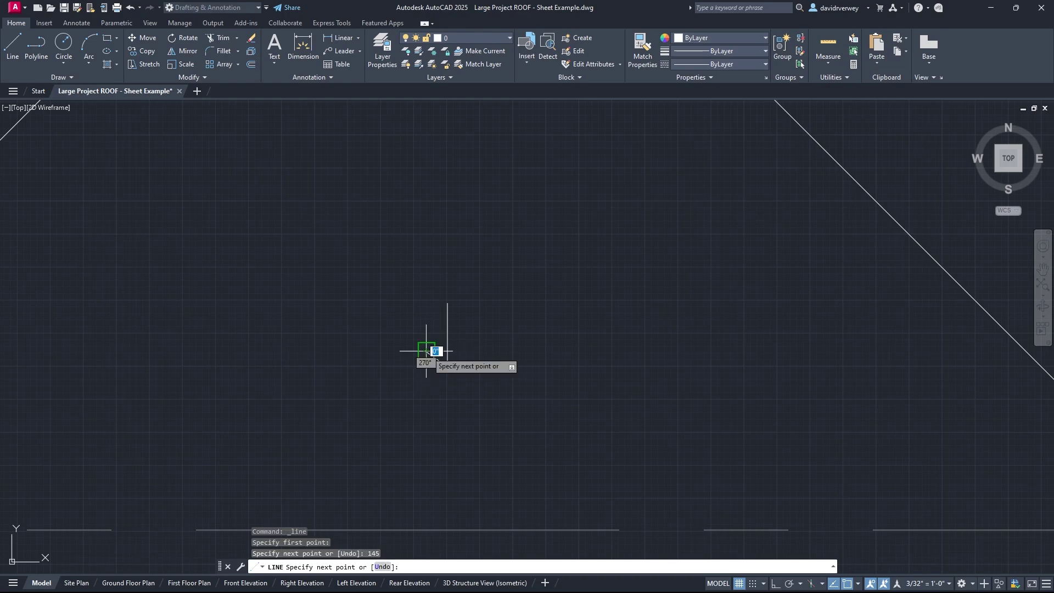
key("Return")
key("Escape")
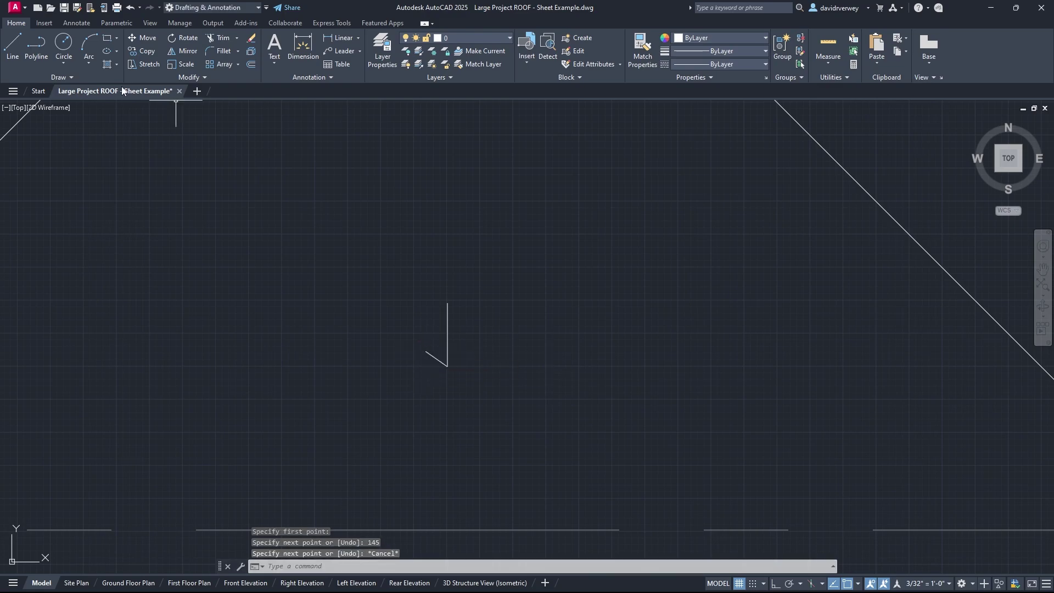
Mirror the arrowhead leg about the shaft, keeping the original.
left_click(433, 357)
type("mir")
key("Return")
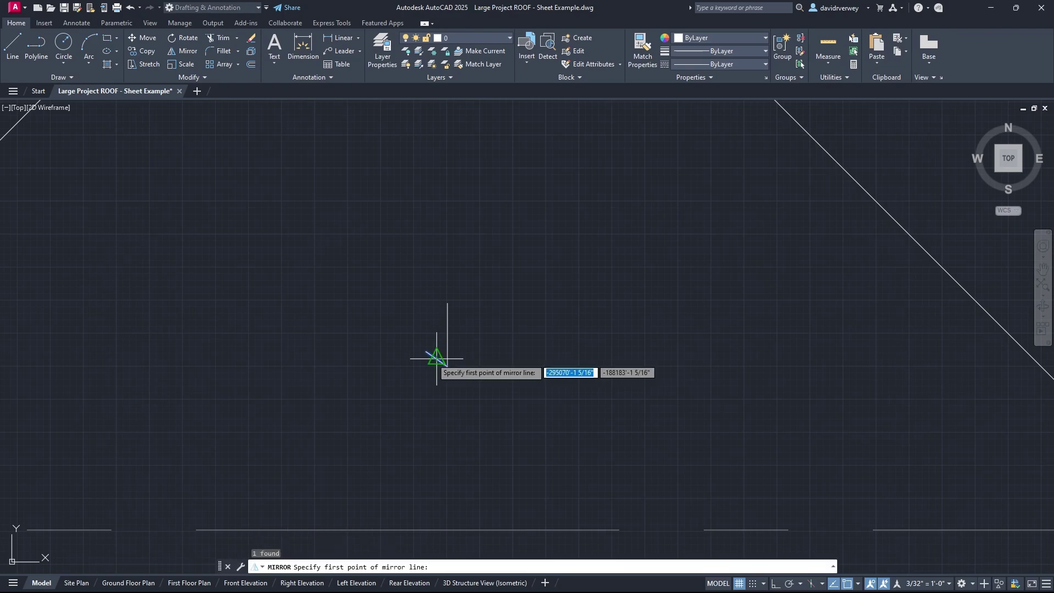
left_click(448, 364)
left_click(448, 333)
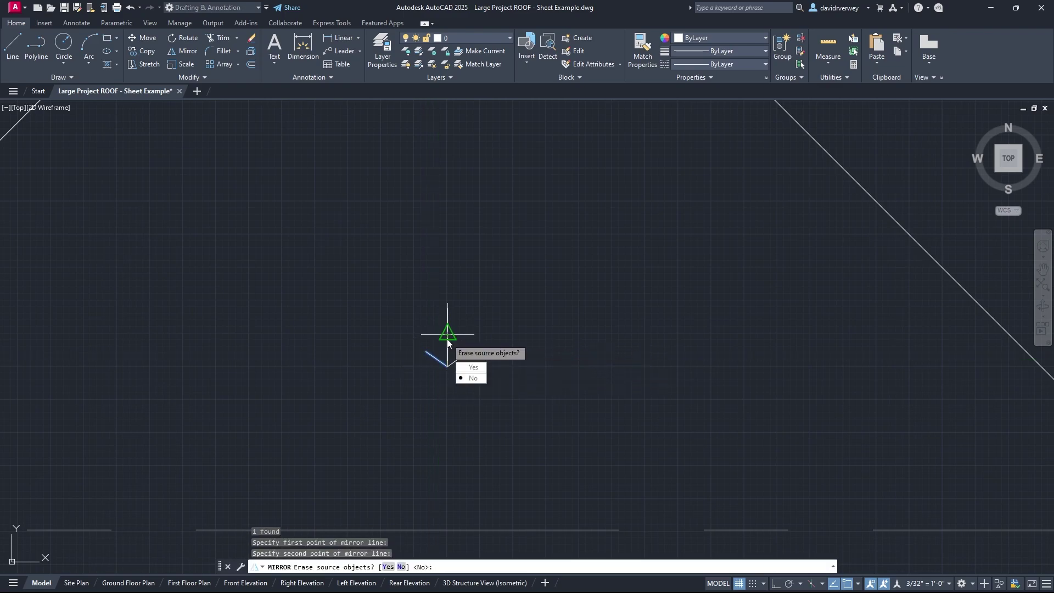
left_click(471, 378)
Join the shaft and both legs into one polyline.
left_click(521, 400)
left_click(400, 274)
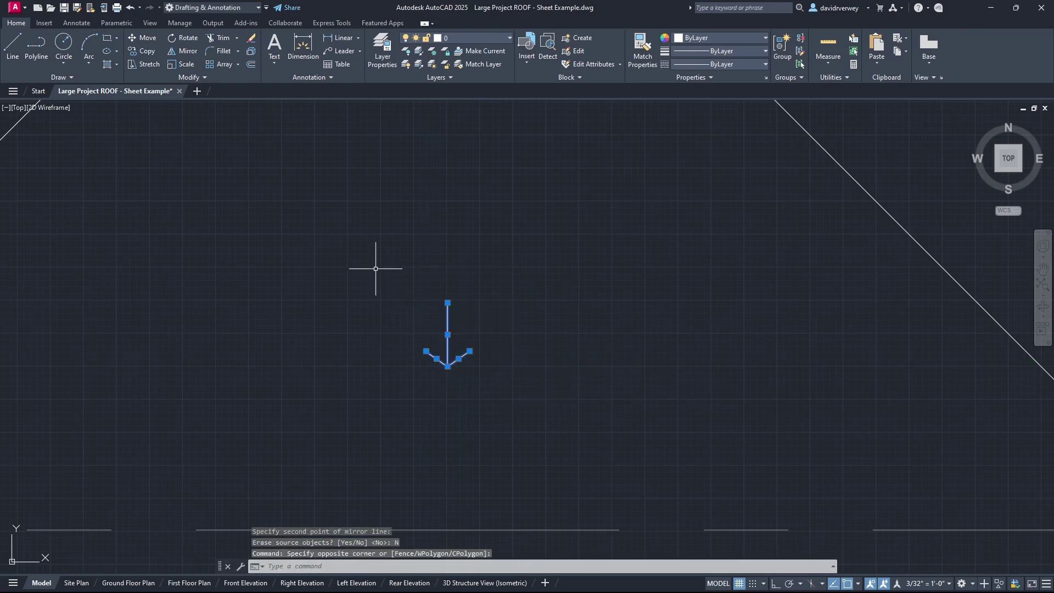
type("join")
key("Return")
Copy the finished slope arrow and paste four copies onto the L-shaped roof's faces.
left_click(520, 398)
left_click(392, 286)
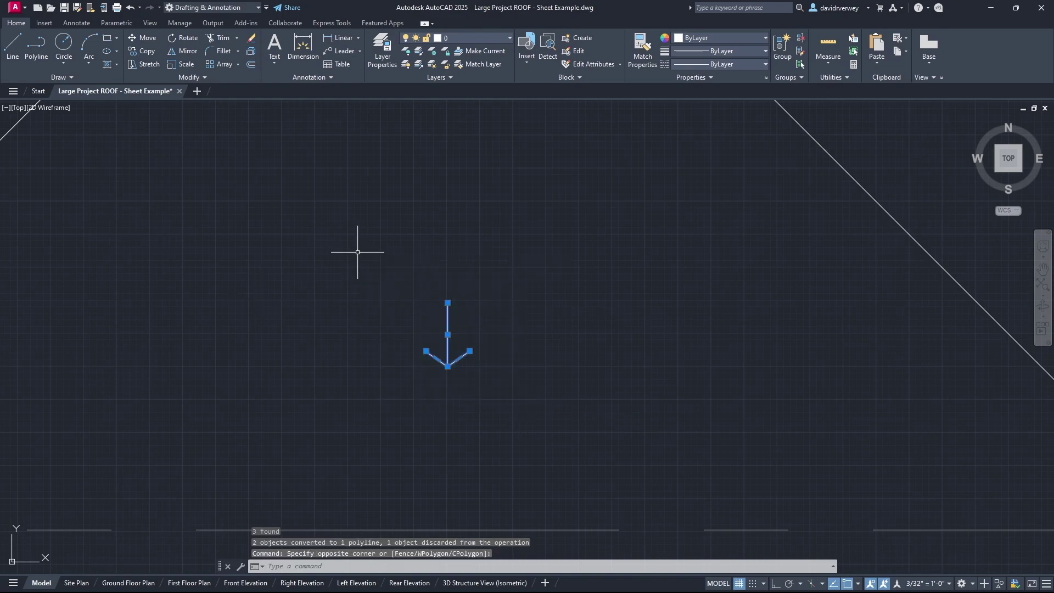
key("ctrl+c")
scroll(384, 274, "down", 5)
scroll(440, 345, "up", 3)
key("ctrl+v")
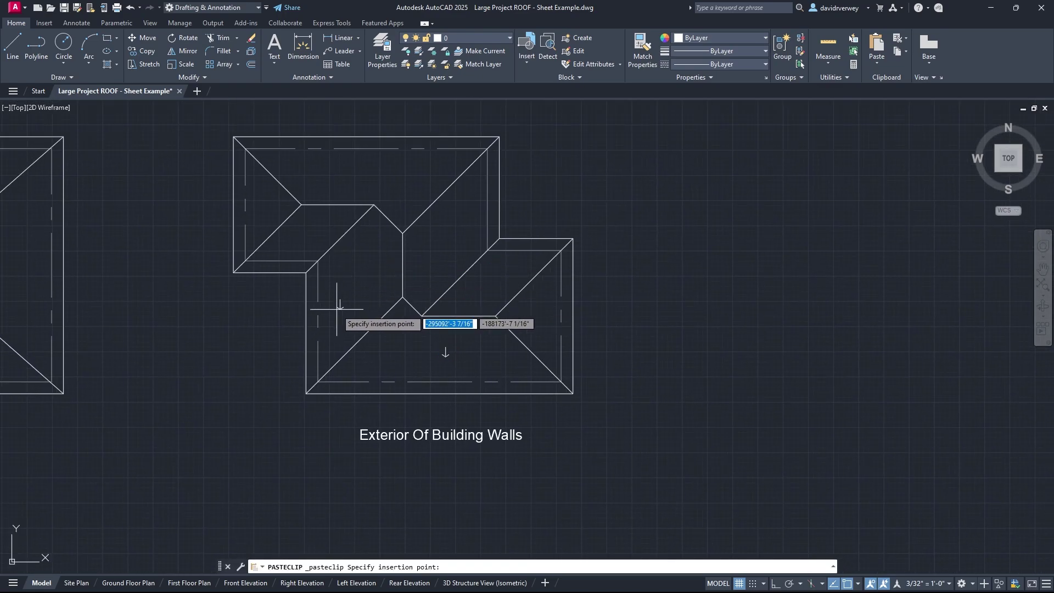
left_click(305, 272)
key("ctrl+v")
left_click(258, 212)
key("ctrl+v")
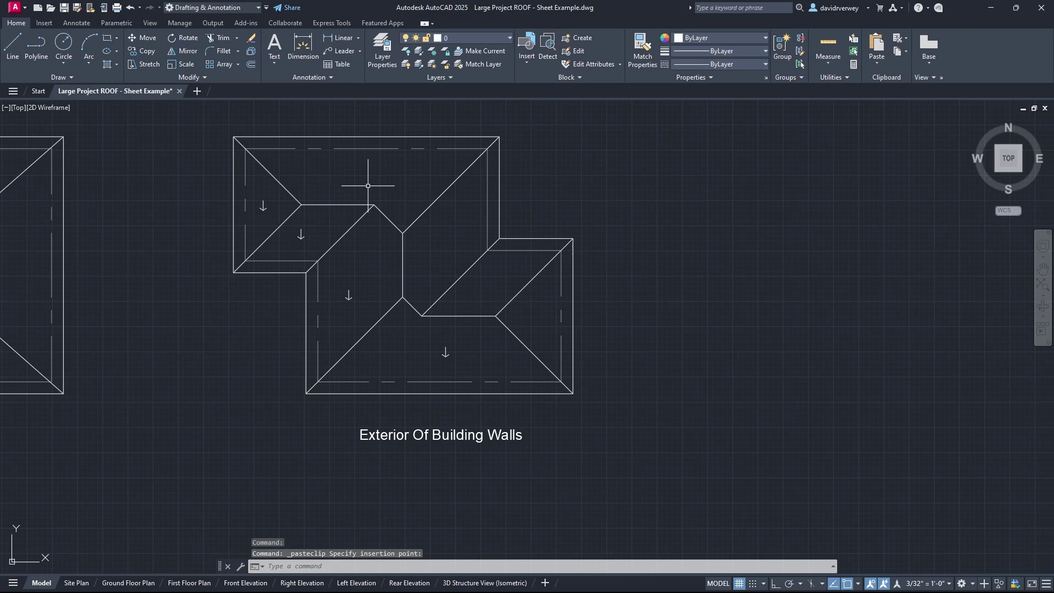
left_click(371, 180)
key("ctrl+v")
left_click(486, 286)
Rotate the first pasted arrow so it points right.
left_click(539, 307)
type("ro")
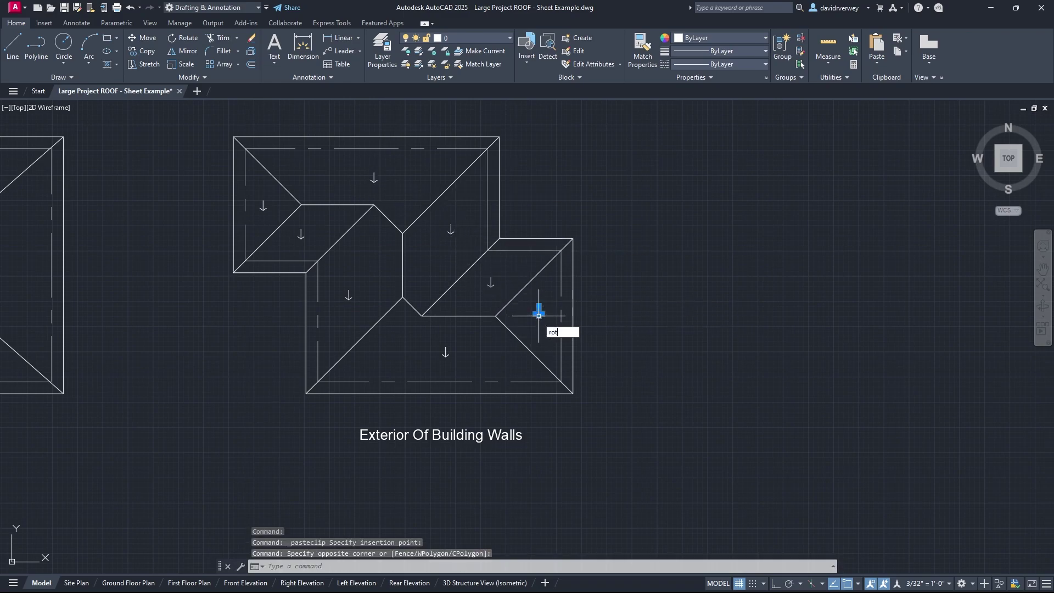
key("Return")
scroll(543, 316, "up", 4)
left_click(547, 315)
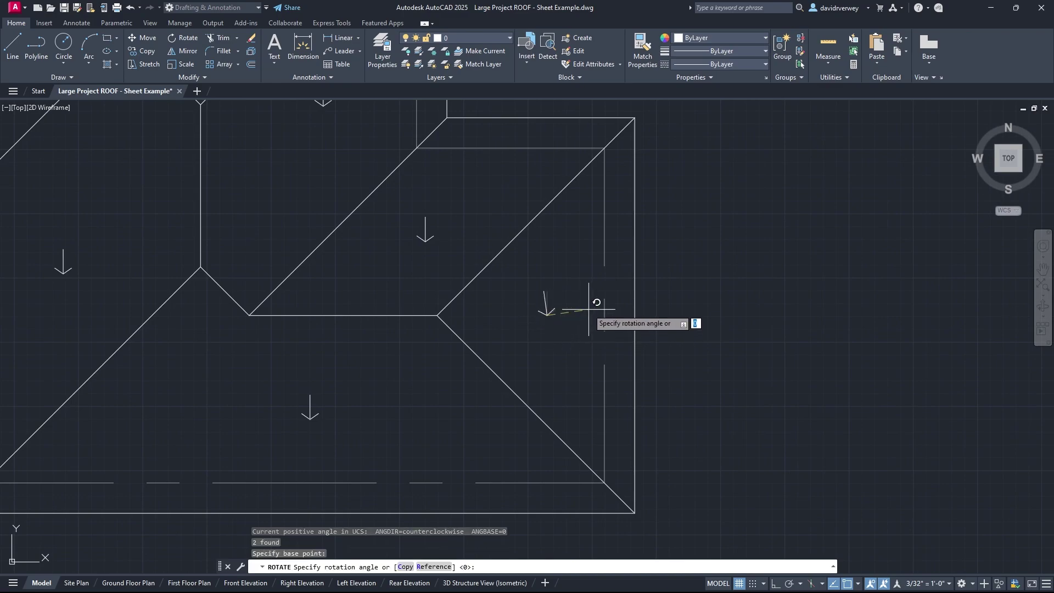
left_click(552, 288)
Turn the right-wing down-arrow 90° with ROTATE.
middle_click_drag(456, 255, 478, 307)
left_click(465, 307)
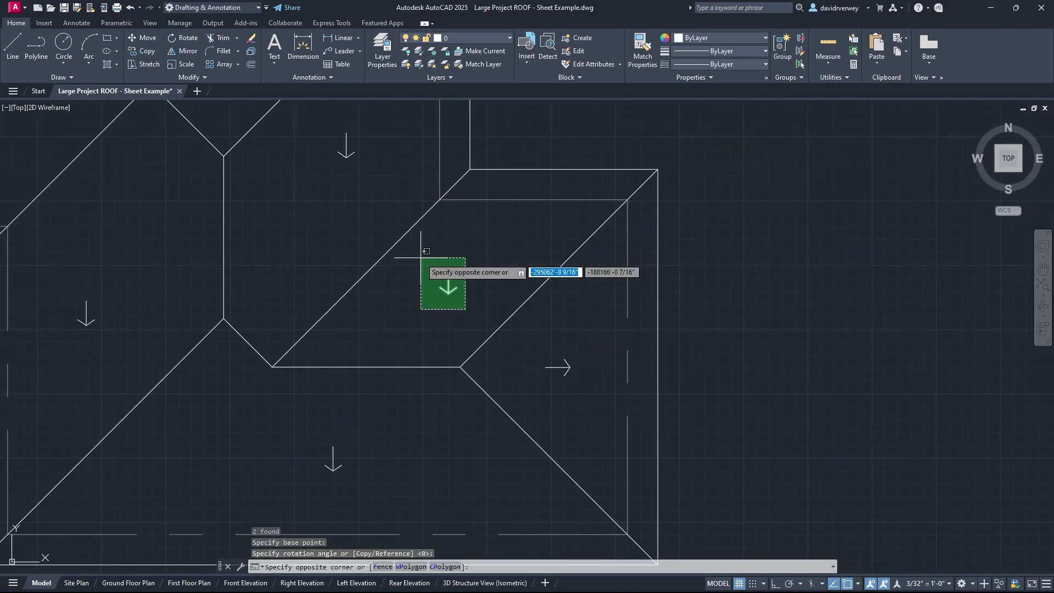
left_click(422, 264)
type("rotate")
key("Return")
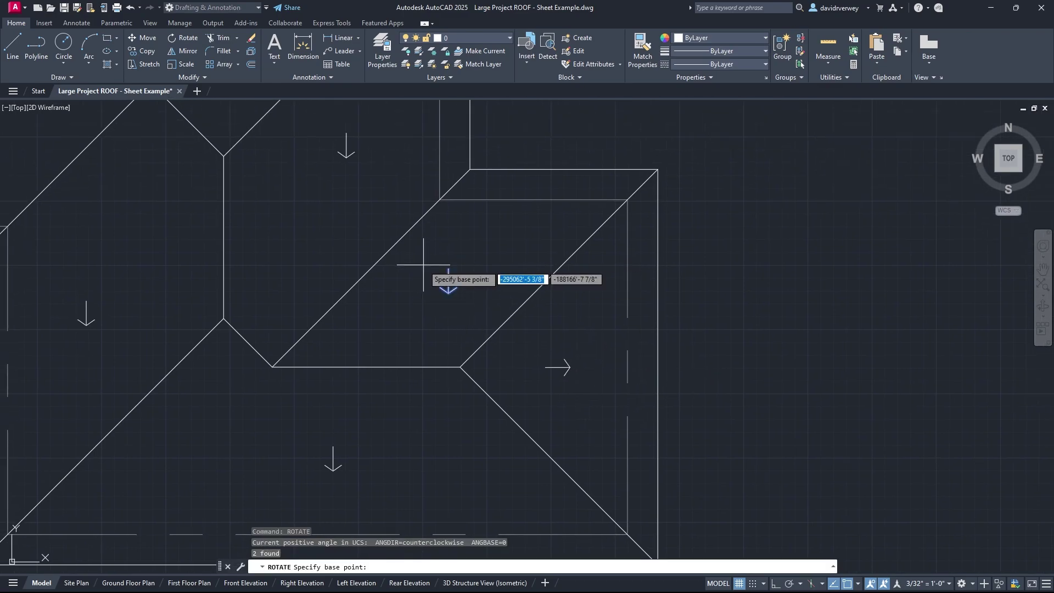
left_click(447, 289)
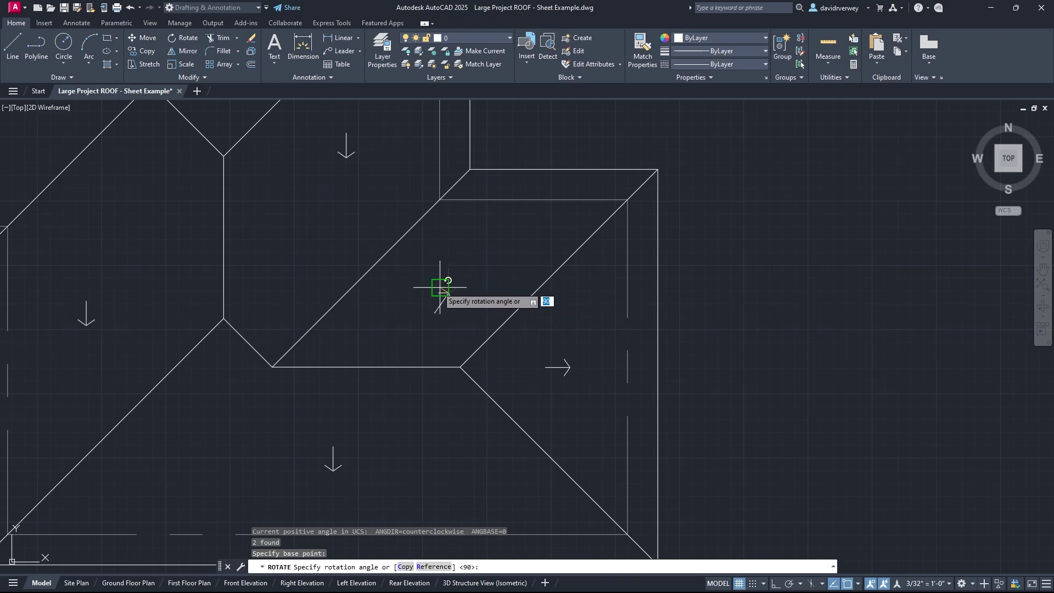
scroll(432, 293, "up", 5)
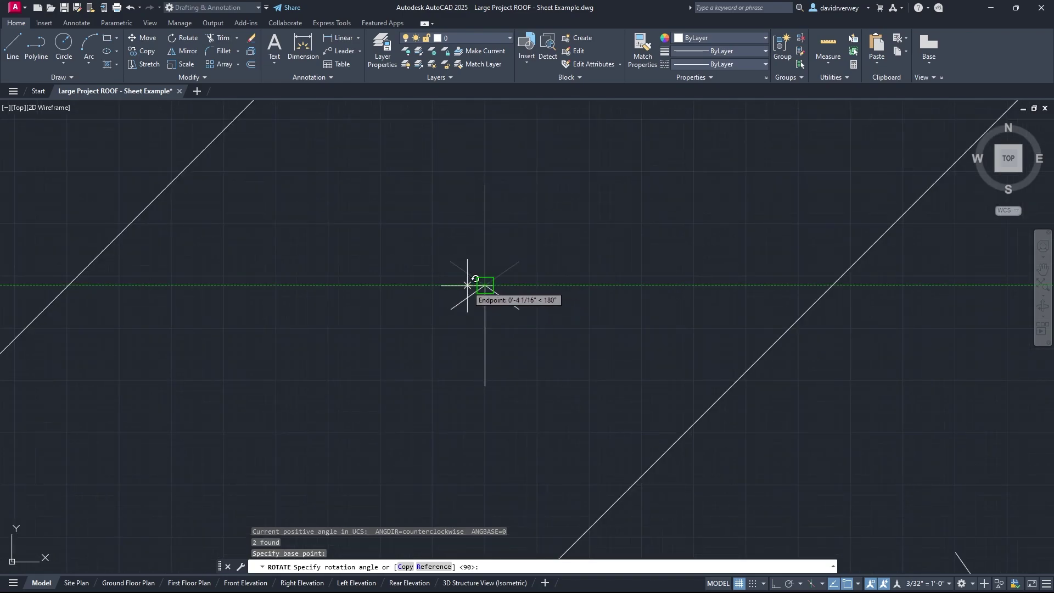
key("Return")
Rotate the next down-arrow so it also points right.
scroll(477, 333, "down", 5)
scroll(477, 333, "up", 2)
left_click(478, 336)
left_click(398, 261)
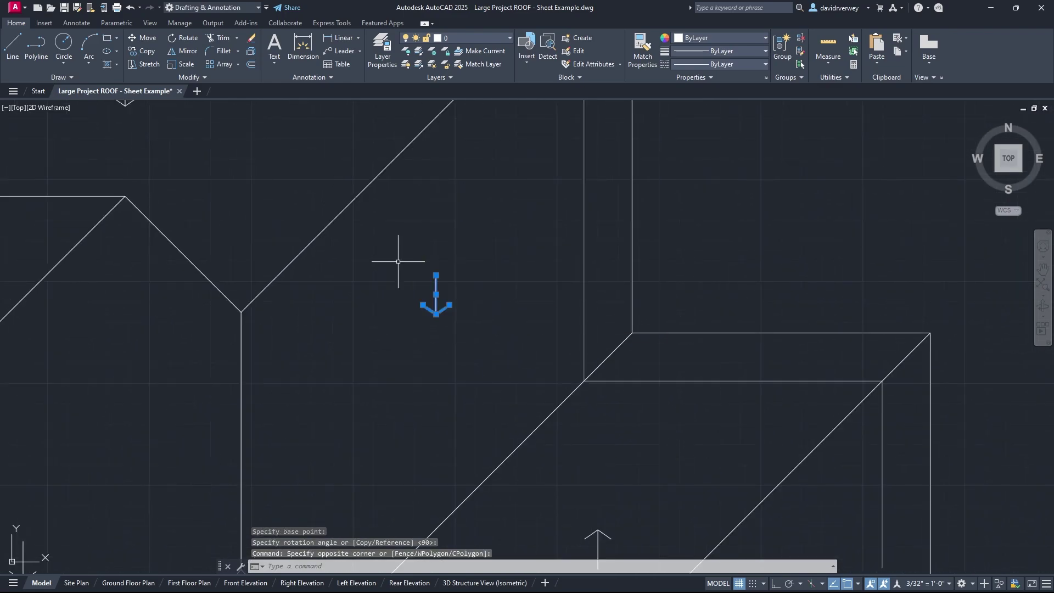
type("rota")
key("Return")
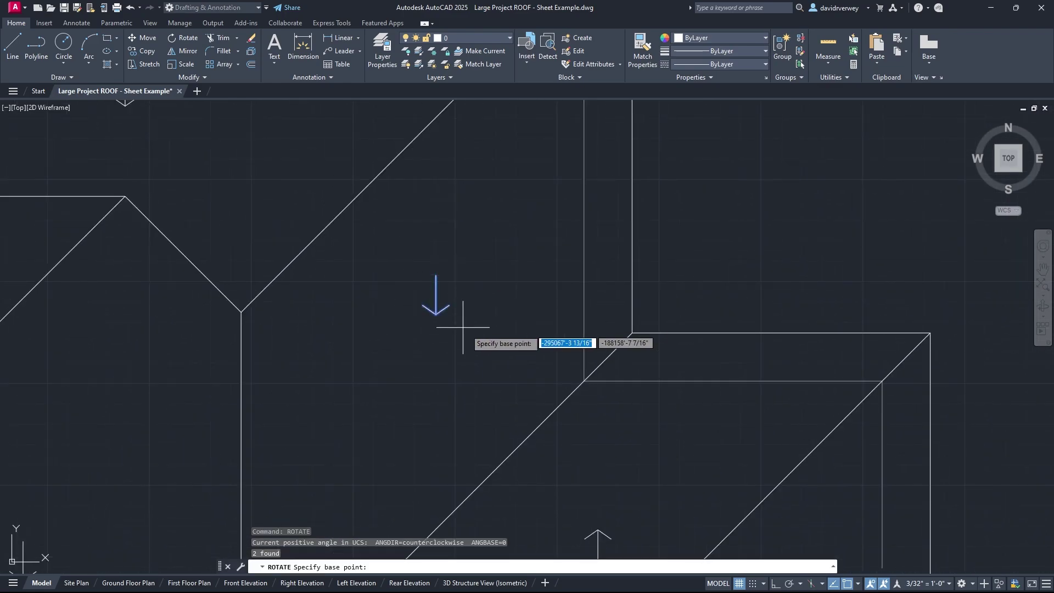
left_click(436, 314)
left_click(437, 274)
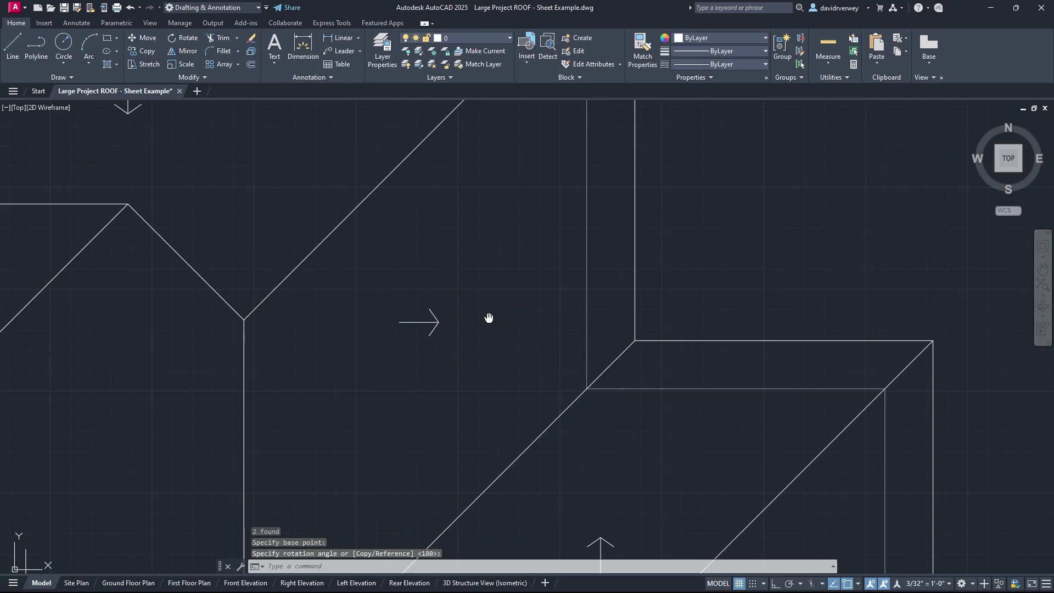
Rotate the arrow on the top roof face to point up.
scroll(485, 318, "down", 3)
left_click(458, 308)
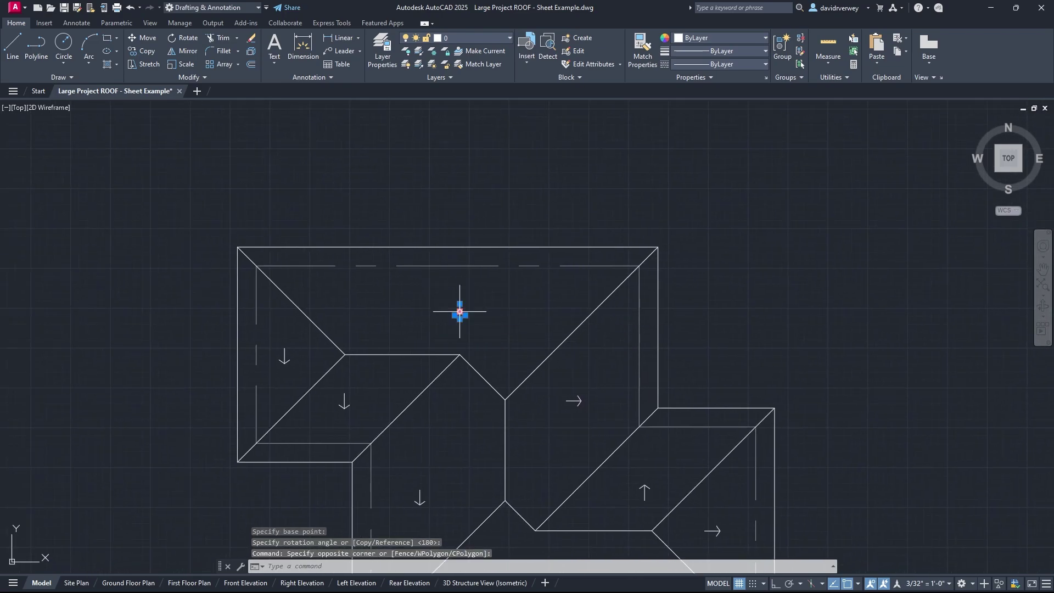
type("rotat")
key("Return")
scroll(461, 310, "up", 3)
left_click(430, 326)
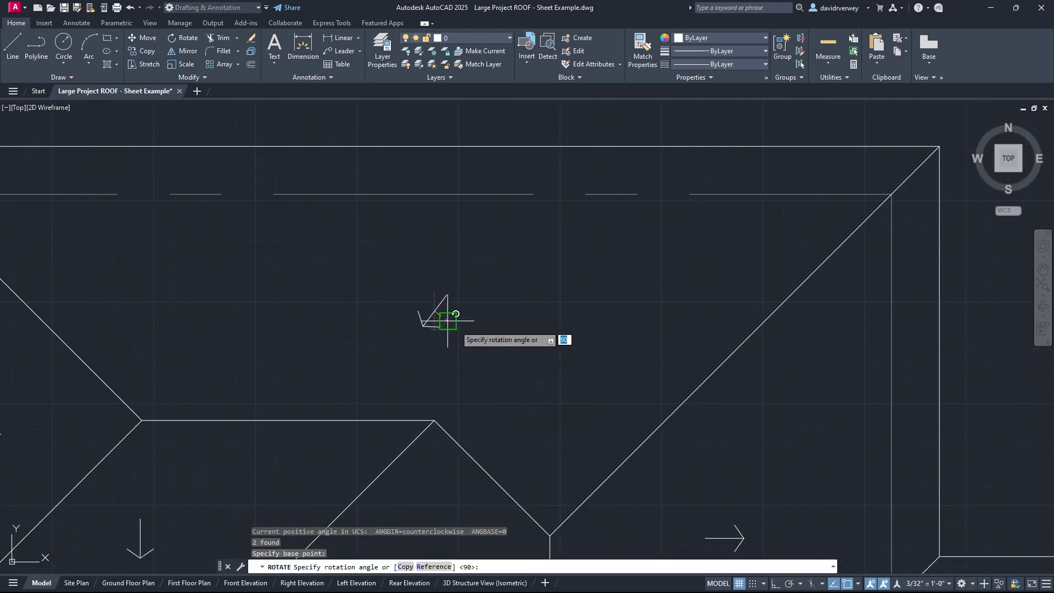
scroll(422, 305, "up", 3)
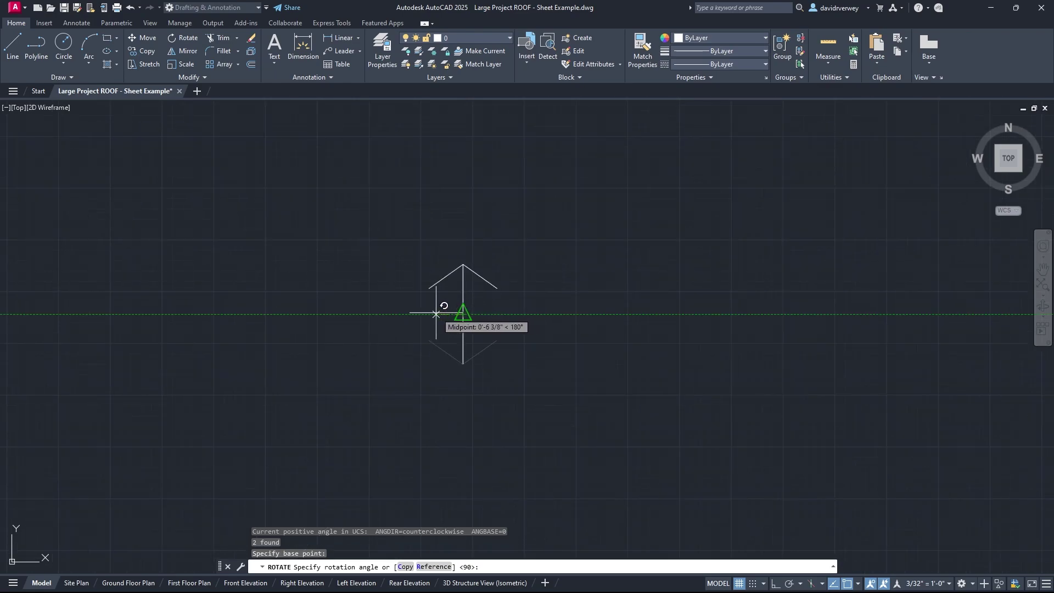
left_click(436, 314)
Rotate the arrows on the left hip face and lower-left face to point left.
scroll(435, 314, "down", 3)
middle_click_drag(384, 322, 584, 297)
left_click(372, 350)
left_click(354, 328)
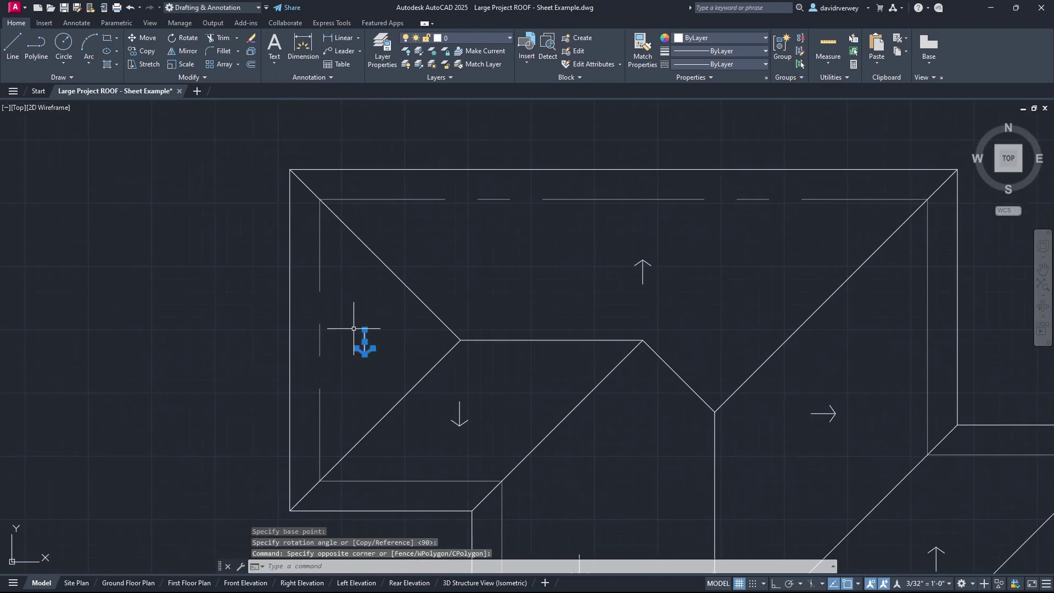
type("ro")
key("Return")
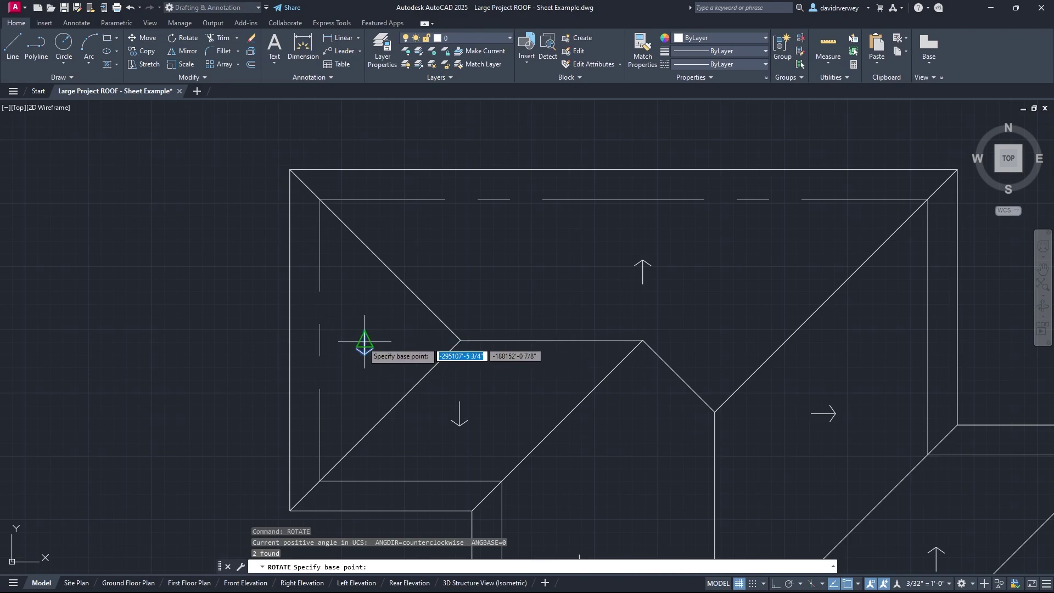
scroll(364, 340, "up", 6)
left_click(405, 373)
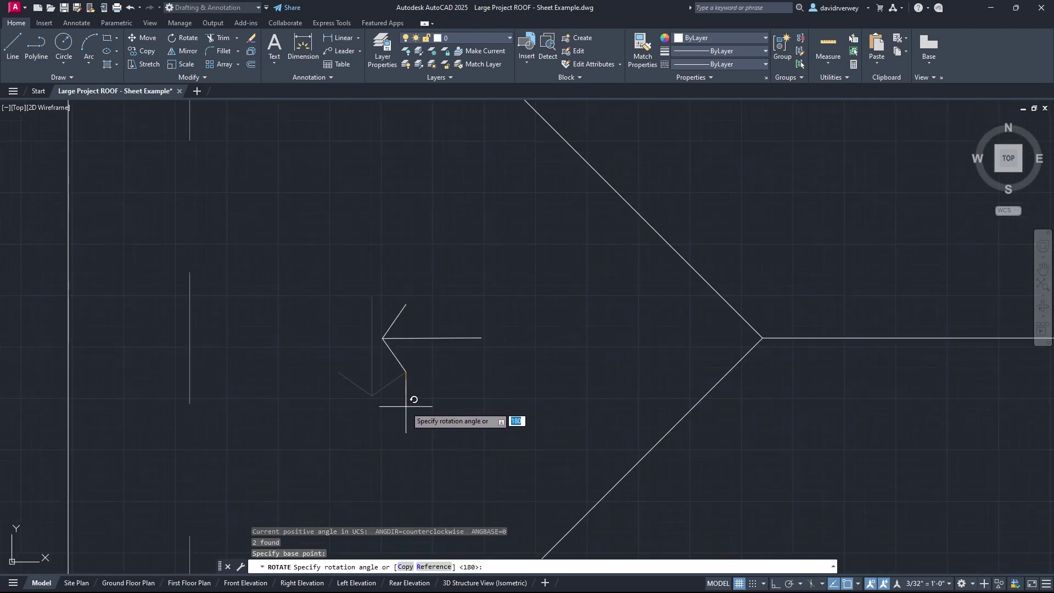
left_click(407, 410)
scroll(433, 362, "down", 8)
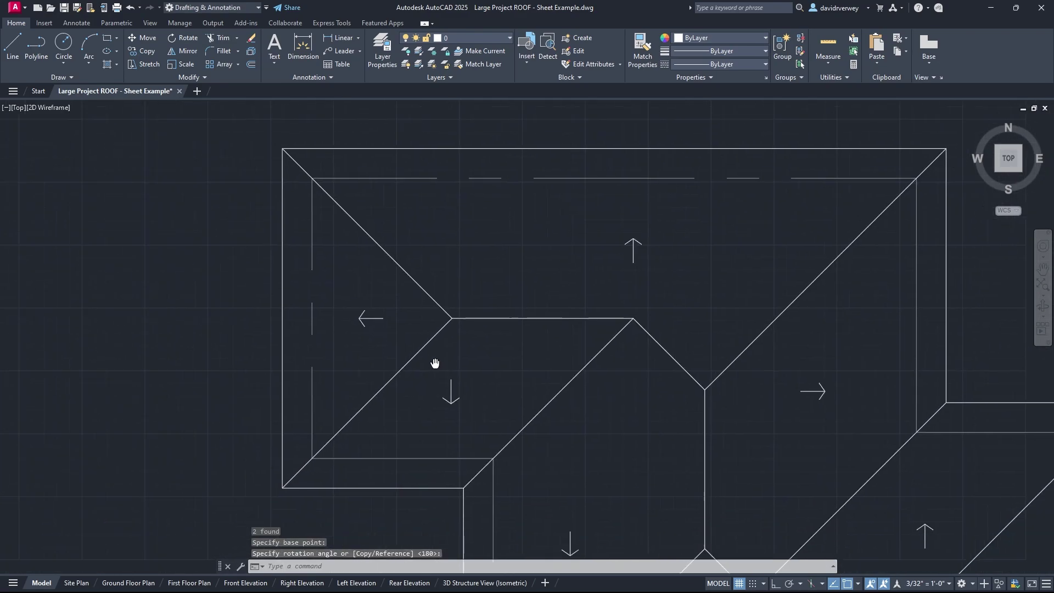
left_click(425, 368)
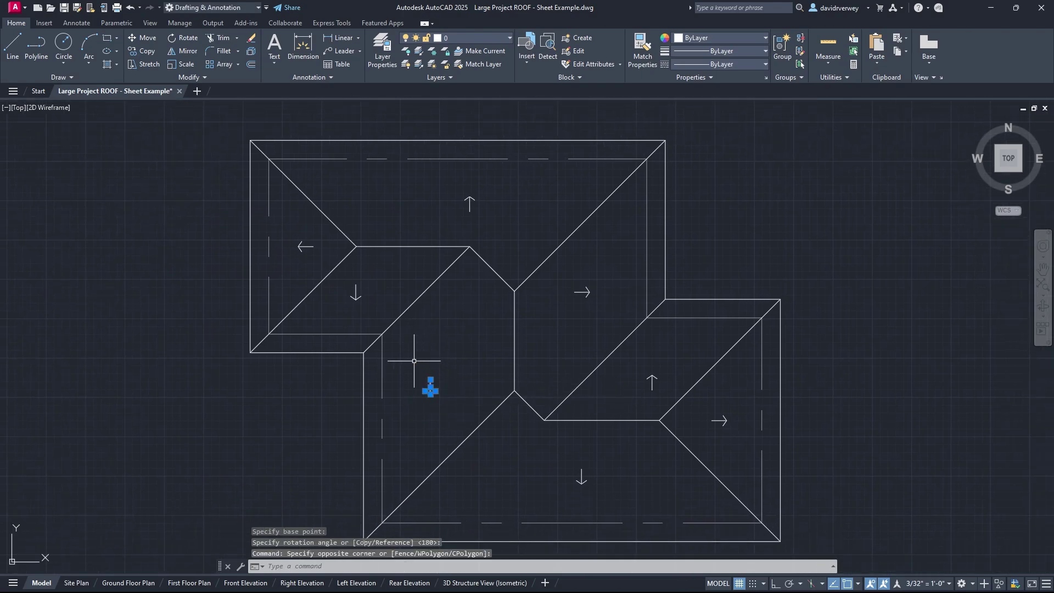
key("Return")
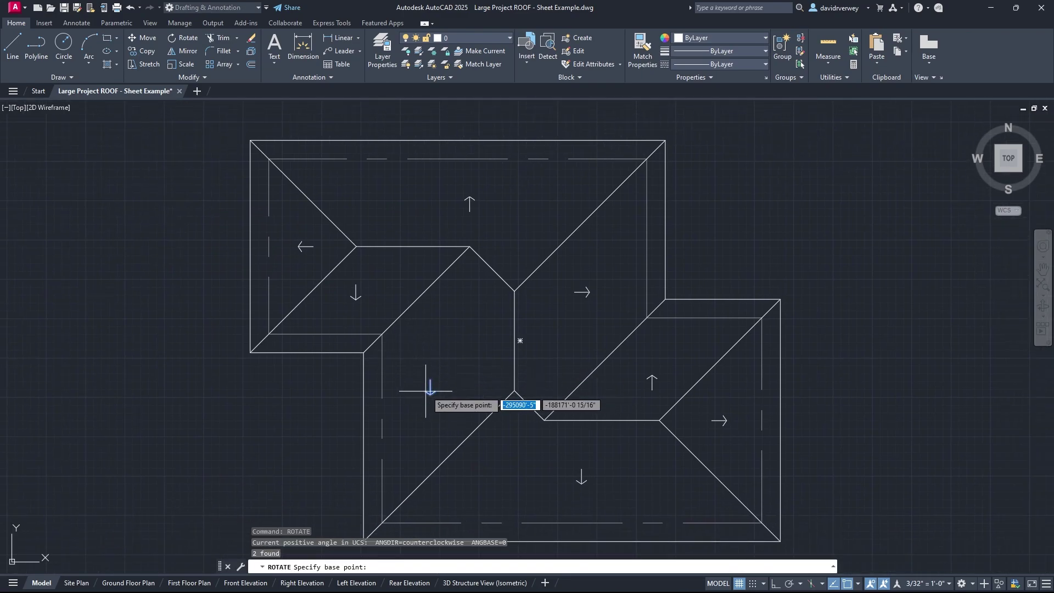
scroll(417, 376, "up", 6)
left_click(407, 362)
left_click(412, 394)
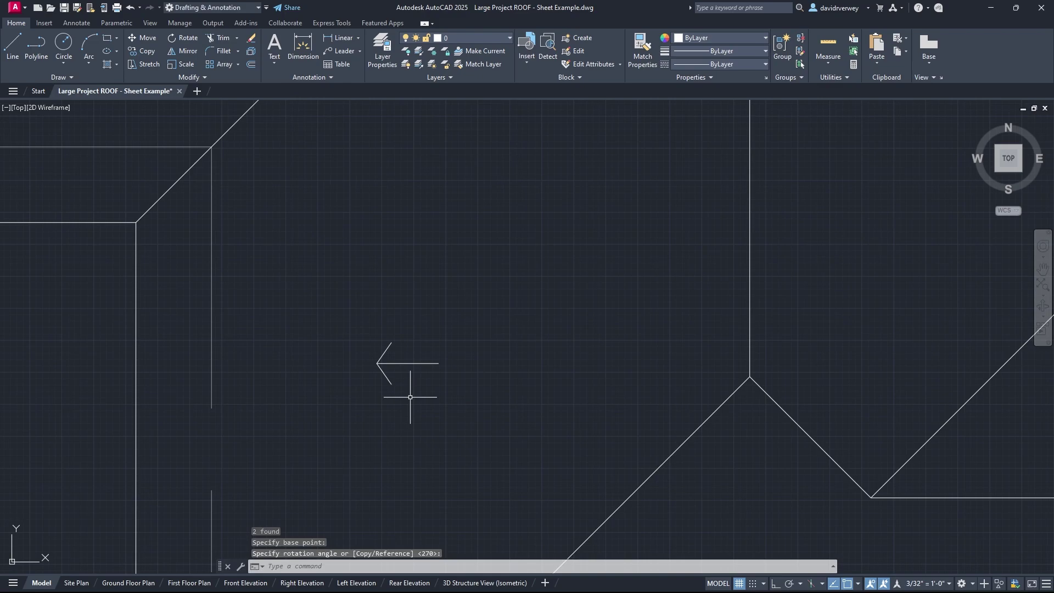
scroll(411, 394, "down", 6)
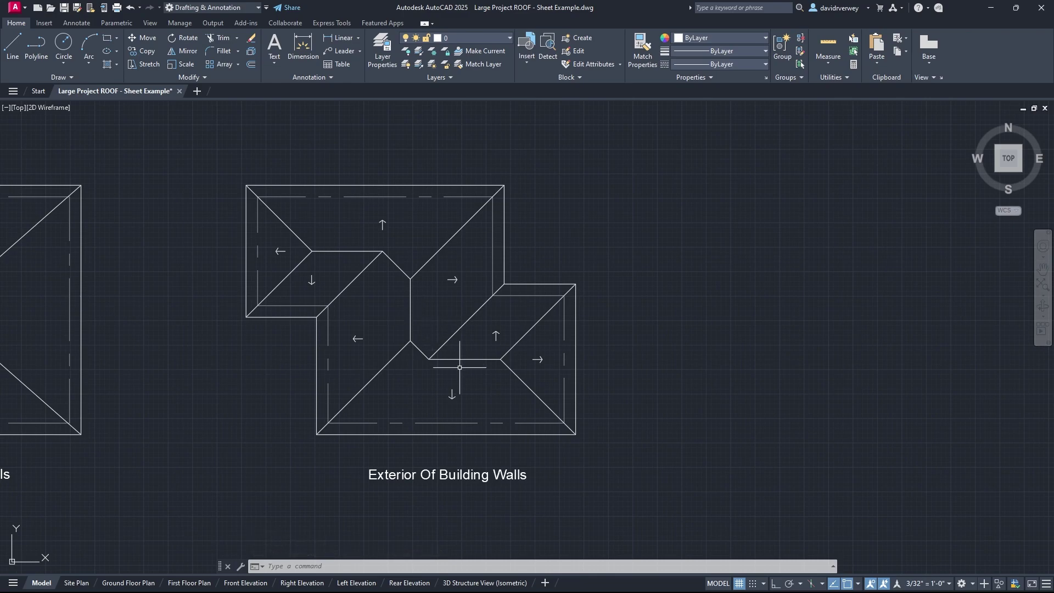
mouse_move(459, 367)
middle_mouse_down()
mouse_move(573, 382)
mouse_move(525, 386)
middle_mouse_up()
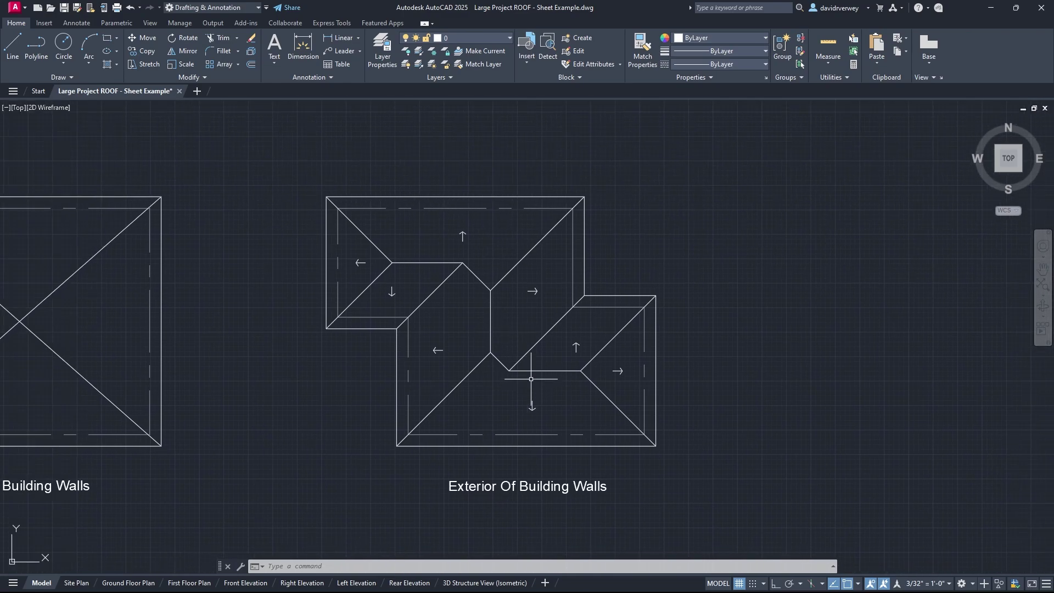
scroll(563, 381, "down", 4)
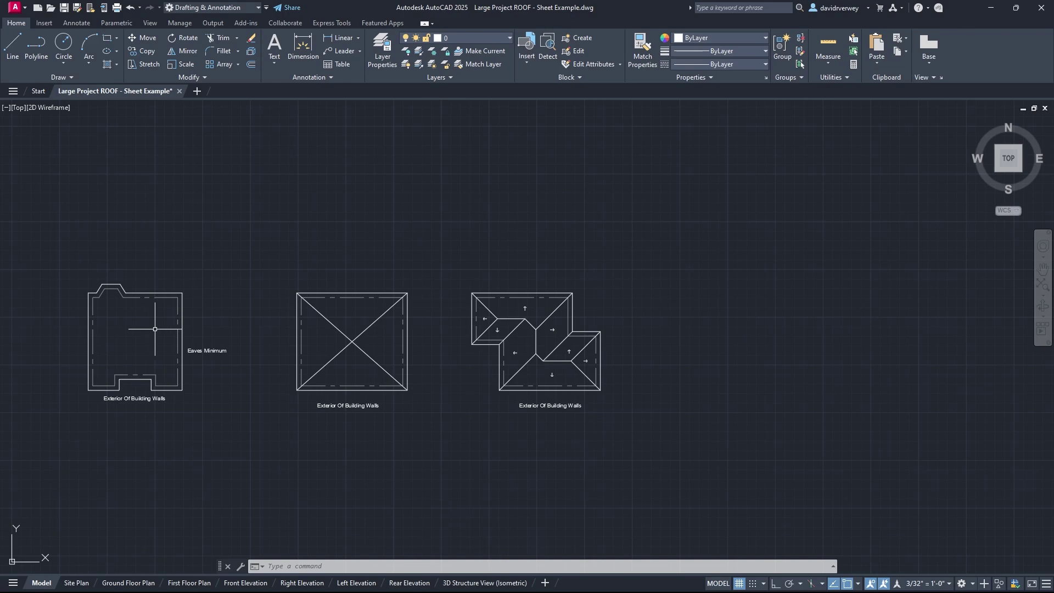
scroll(87, 294, "down", 2)
Zoom into the Rear Elevation, erase its top roof-edge line, then return to the roof plans.
mouse_move(88, 294)
middle_mouse_down()
mouse_move(511, 405)
mouse_move(547, 381)
middle_mouse_up()
scroll(626, 355, "up", 5)
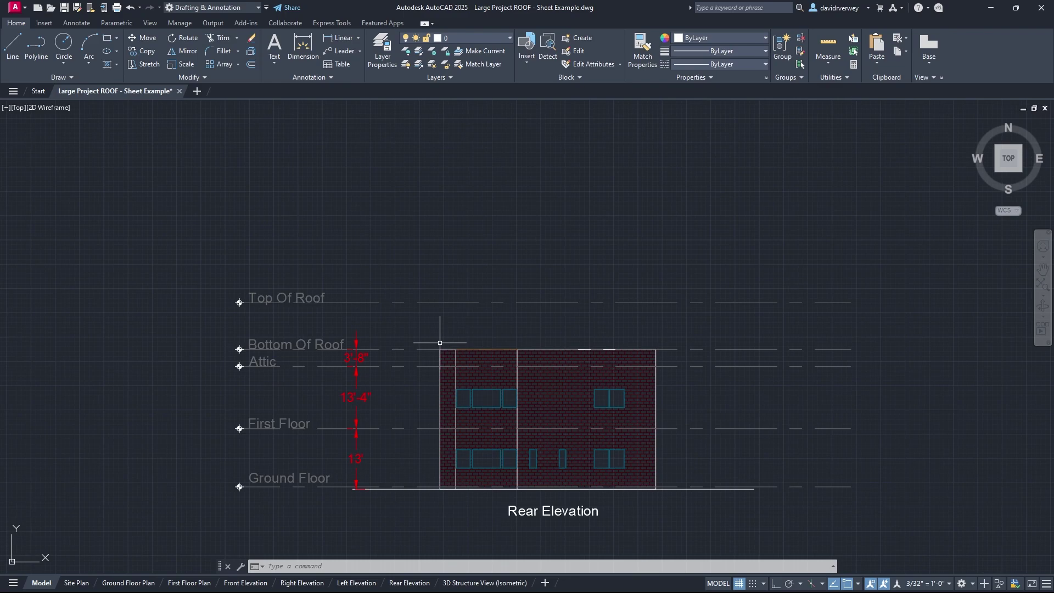
scroll(483, 346, "up", 5)
left_click(486, 363)
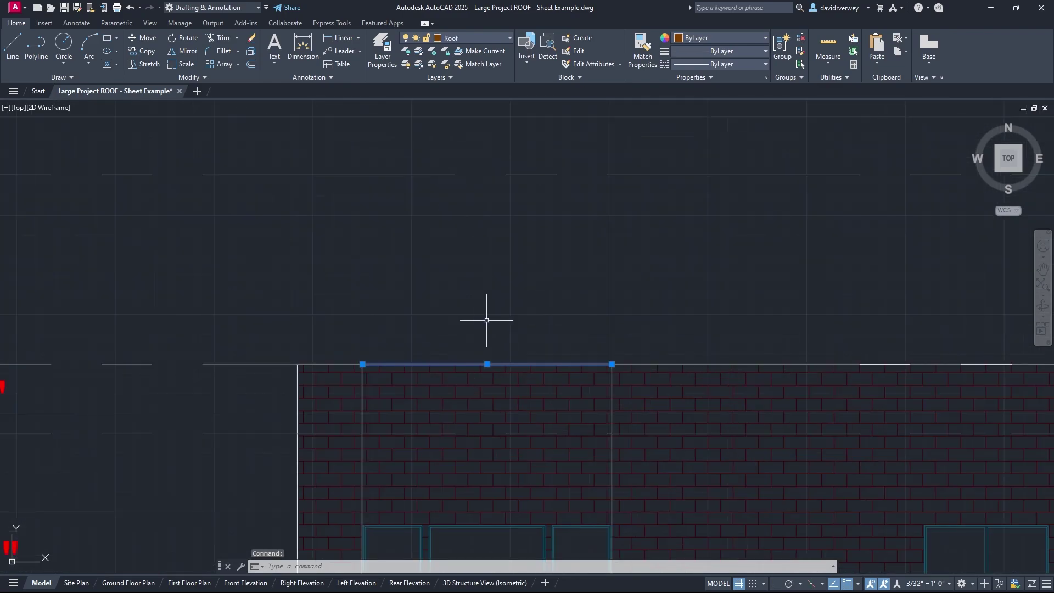
type("erase")
key("Return")
scroll(486, 317, "down", 8)
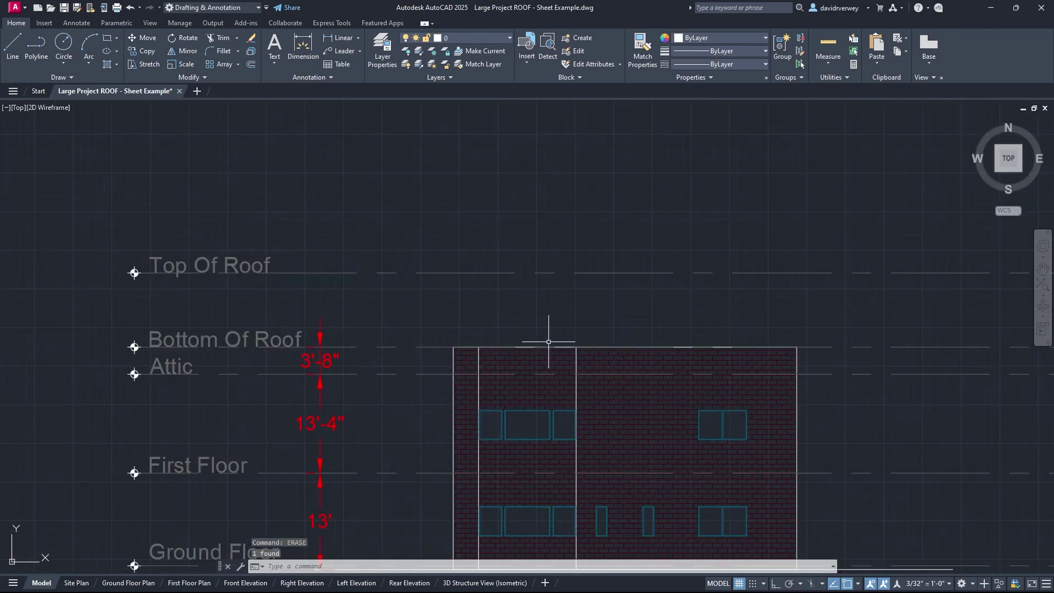
scroll(656, 335, "up", 5)
scroll(657, 335, "down", 4)
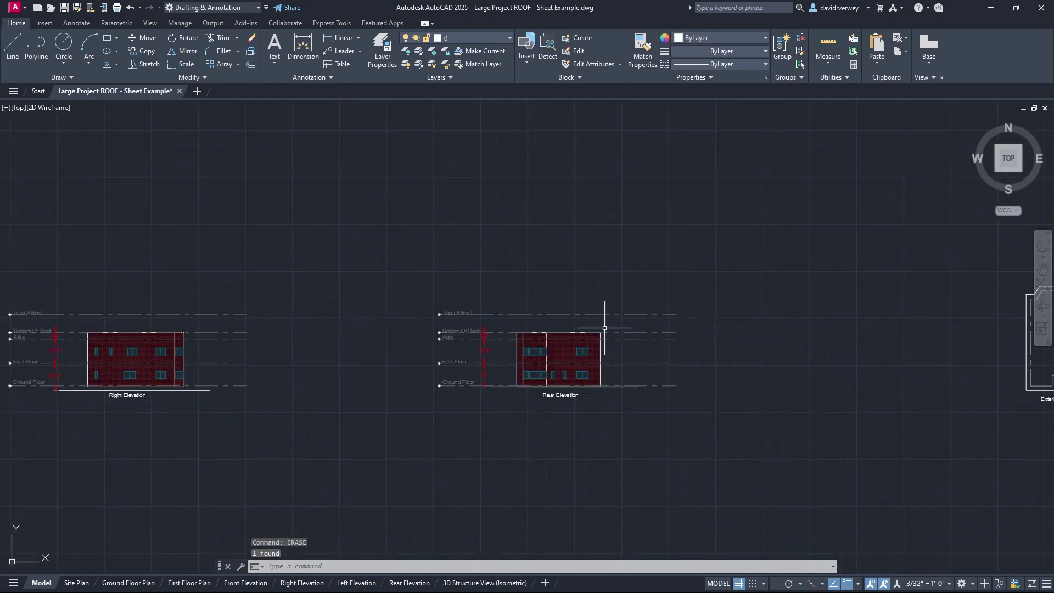
middle_click_drag(685, 336, 496, 348)
middle_click_drag(823, 335, 468, 338)
scroll(491, 343, "up", 4)
scroll(494, 347, "up", 2)
scroll(470, 336, "down", 2)
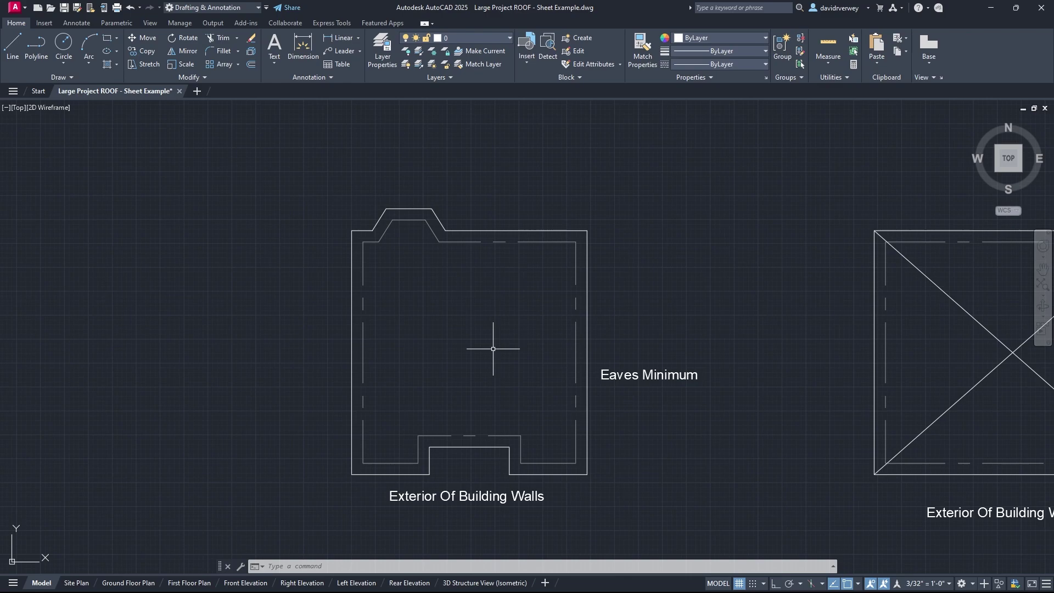
Draw two 20' hip lines at 45° from the first outline's top-left corners.
left_click(13, 46)
left_click(352, 231)
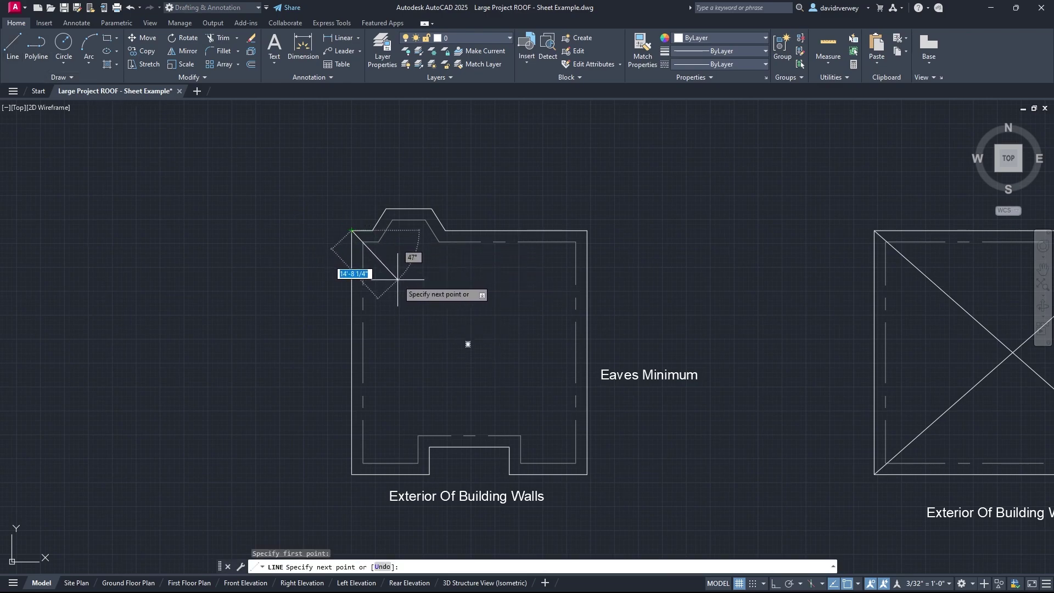
key("Tab")
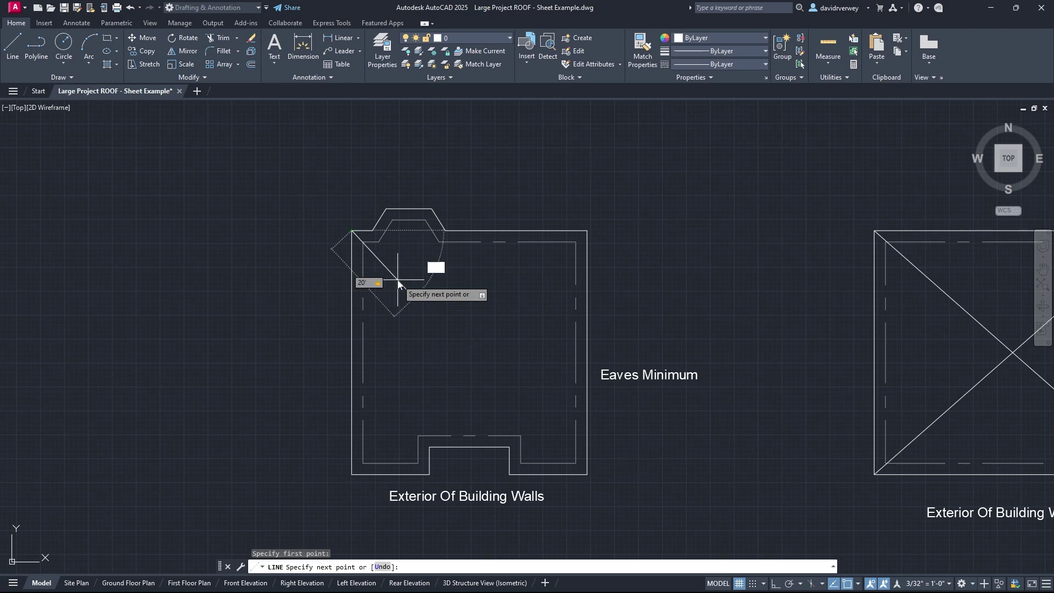
key("Return")
key("Return")
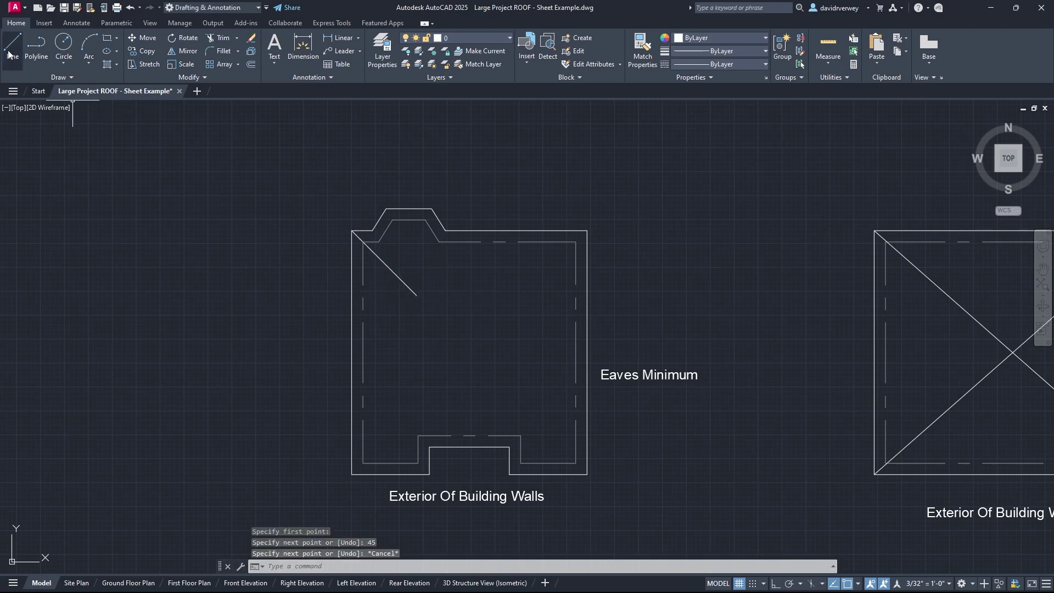
key("Return")
left_click(373, 230)
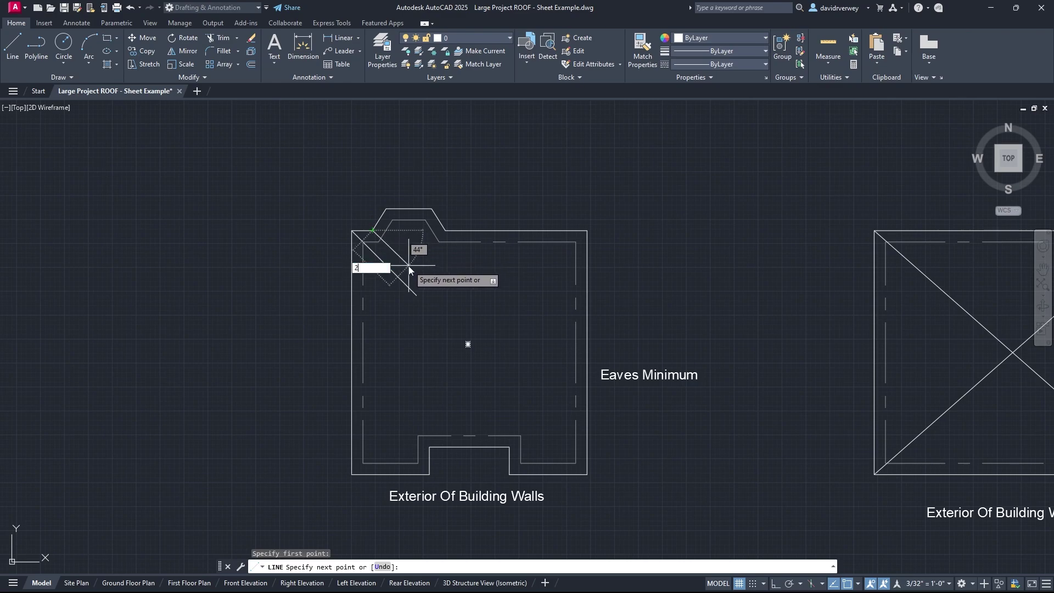
type("20'")
key("Tab")
type("45")
key("Return")
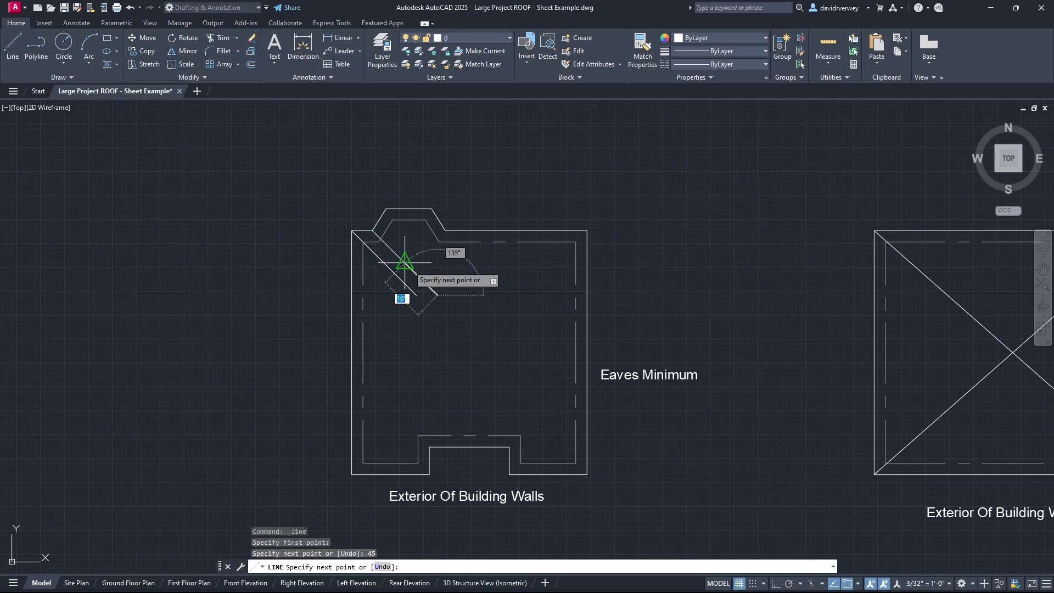
key("Escape")
Draw a 10' hip line at 45° from the top projection's peak corner.
scroll(436, 276, "up", 2)
middle_click_drag(464, 262, 461, 310)
left_click(12, 44)
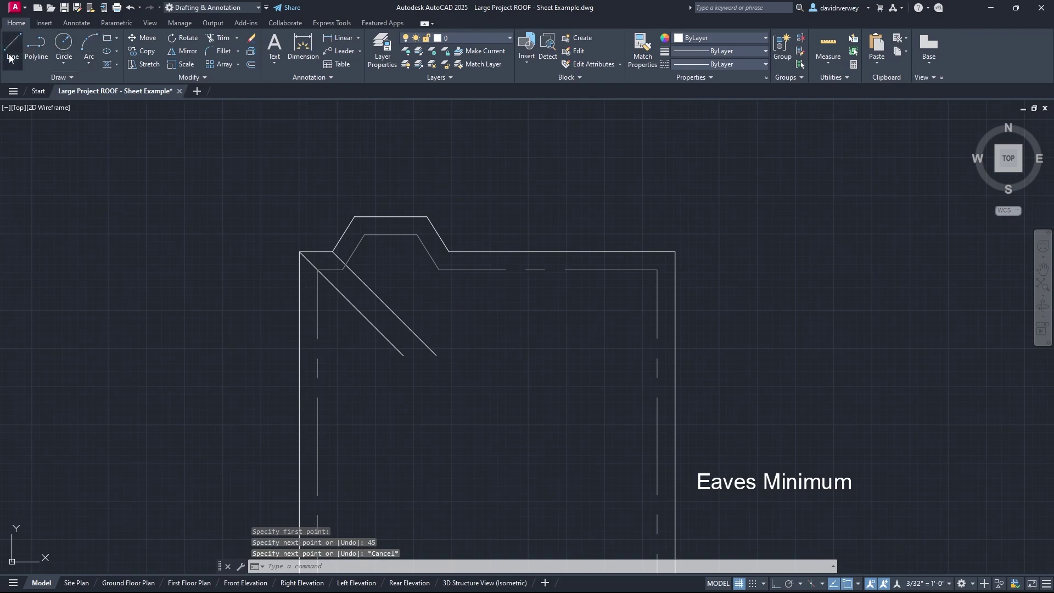
left_click(354, 216)
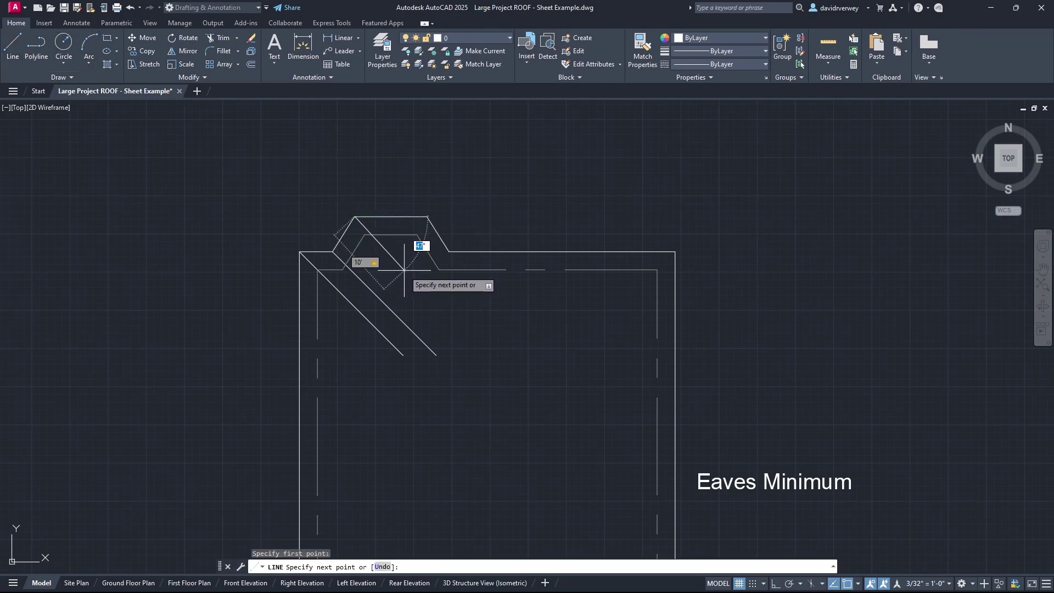
type("45")
key("Return")
key("Escape")
Draw a 10' line at 45° from the ridge end, then erase the misplaced line.
left_click(21, 55)
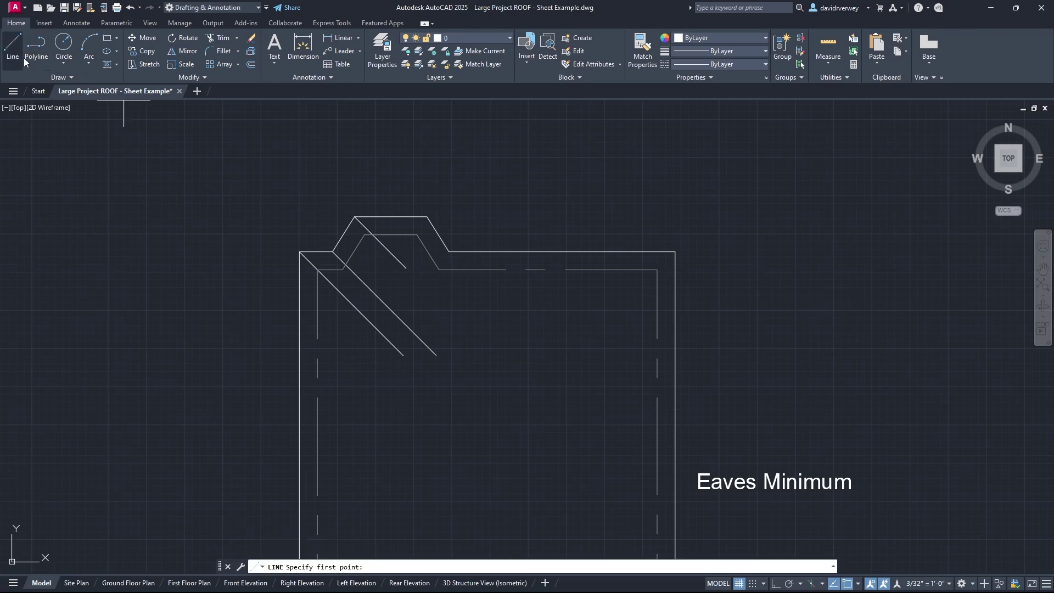
left_click(427, 217)
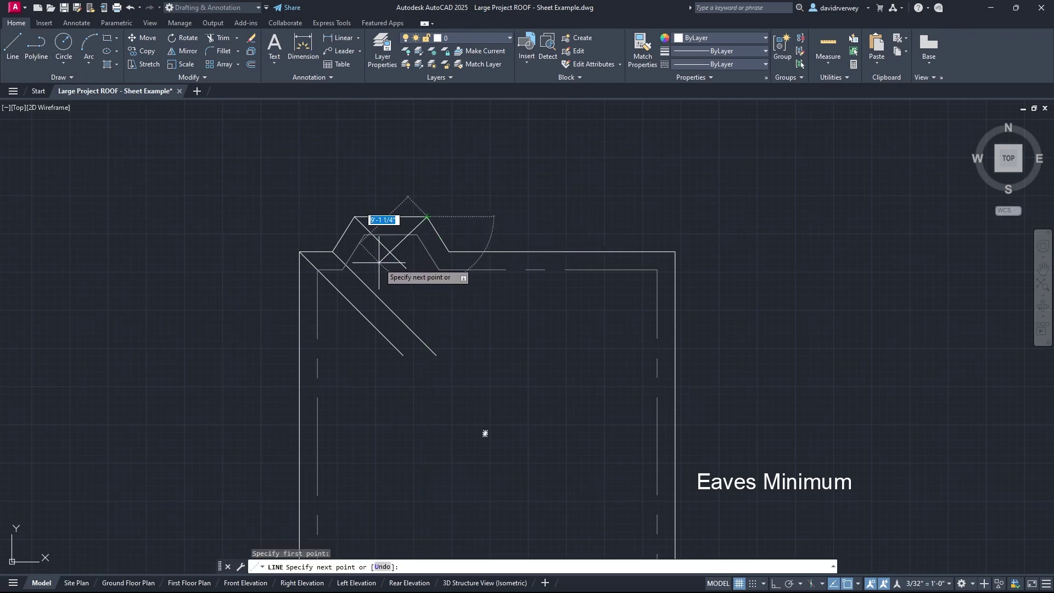
type("10'")
key("Tab")
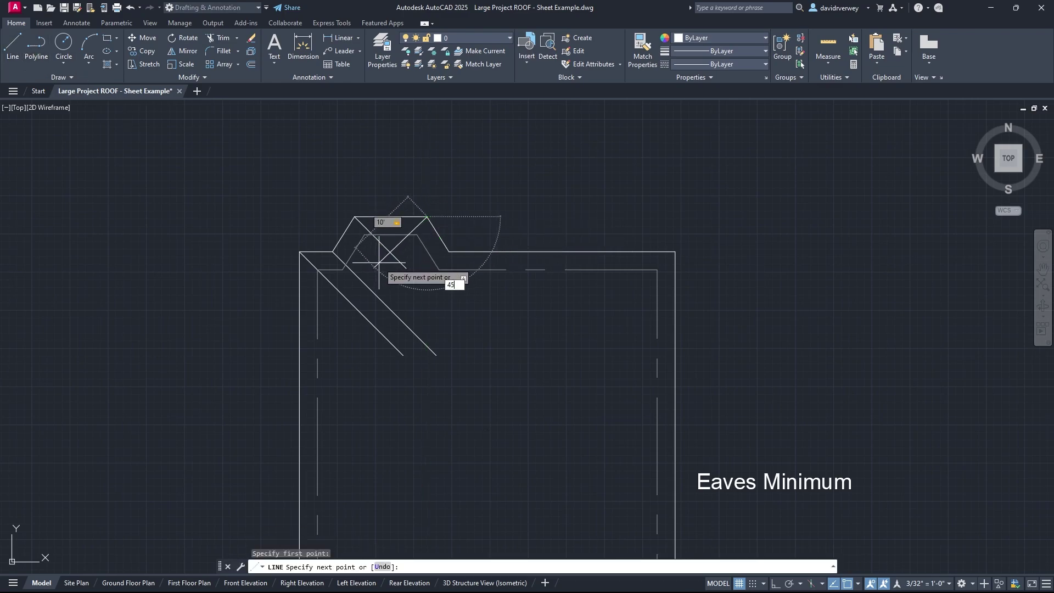
key("Return")
key("Escape")
left_click(469, 259)
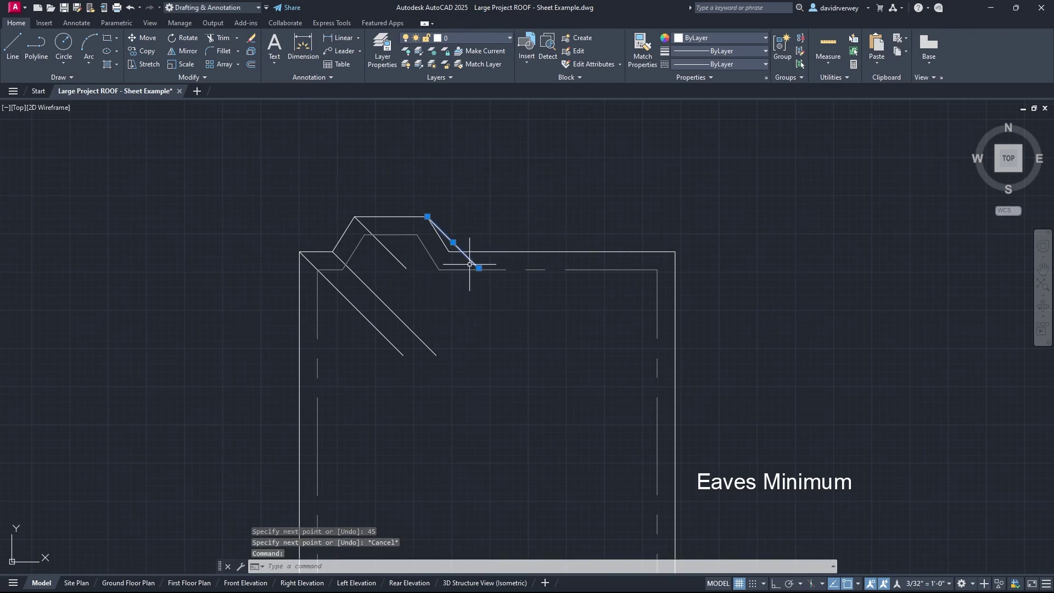
type("erase")
key("Return")
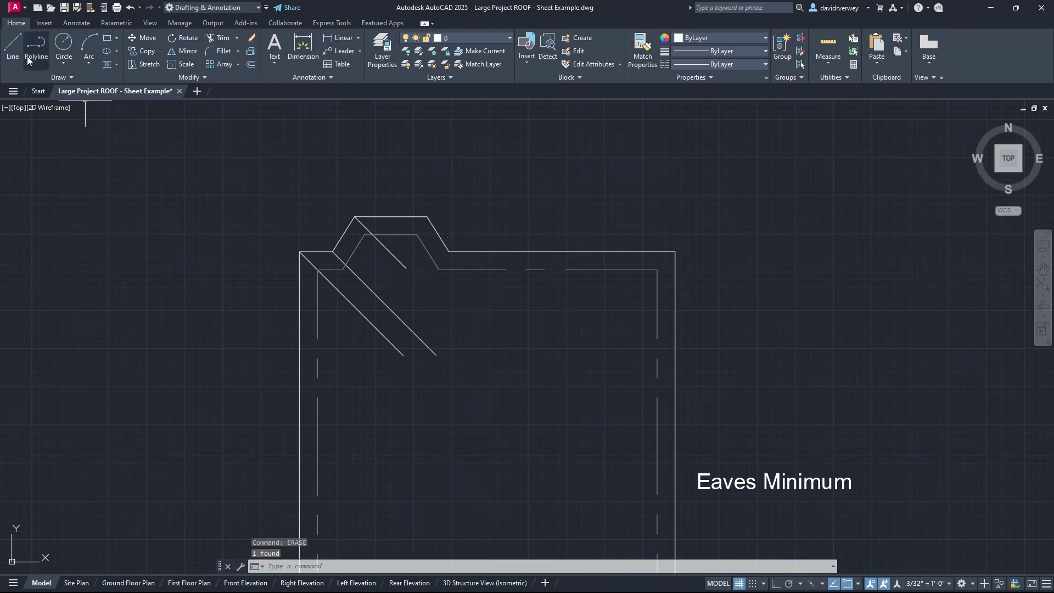
Draw a 10' hip line at 135° from the projection's right corner.
left_click(12, 47)
left_click(427, 216)
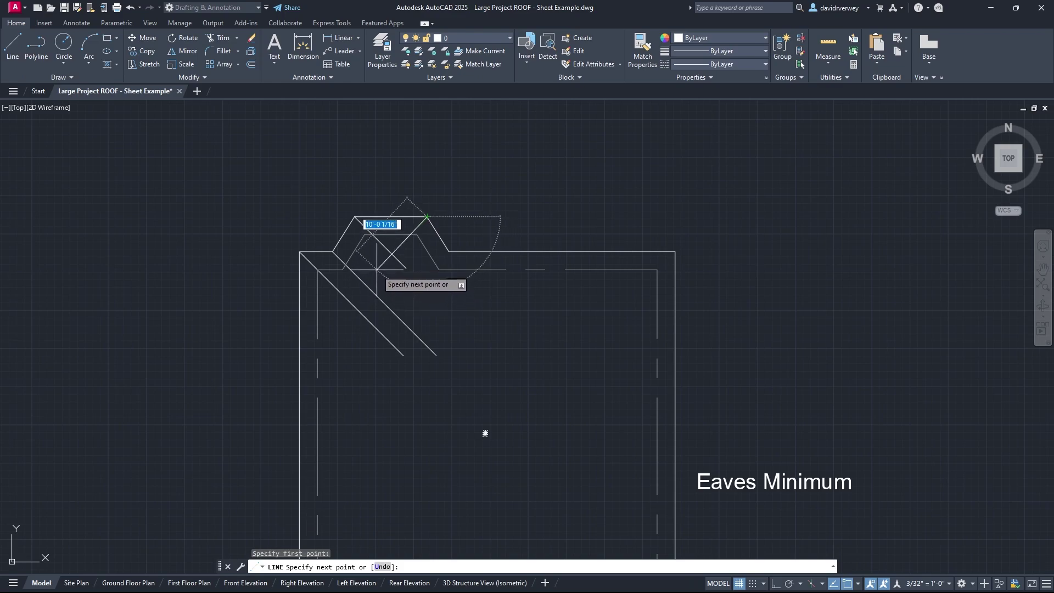
type("135")
key("Return")
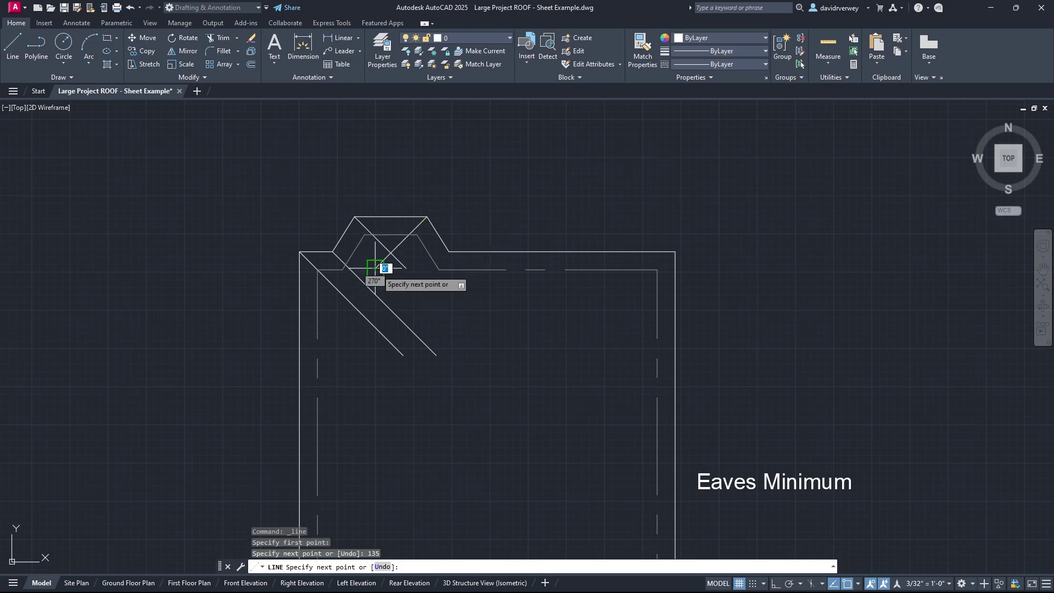
key("Escape")
left_click(14, 62)
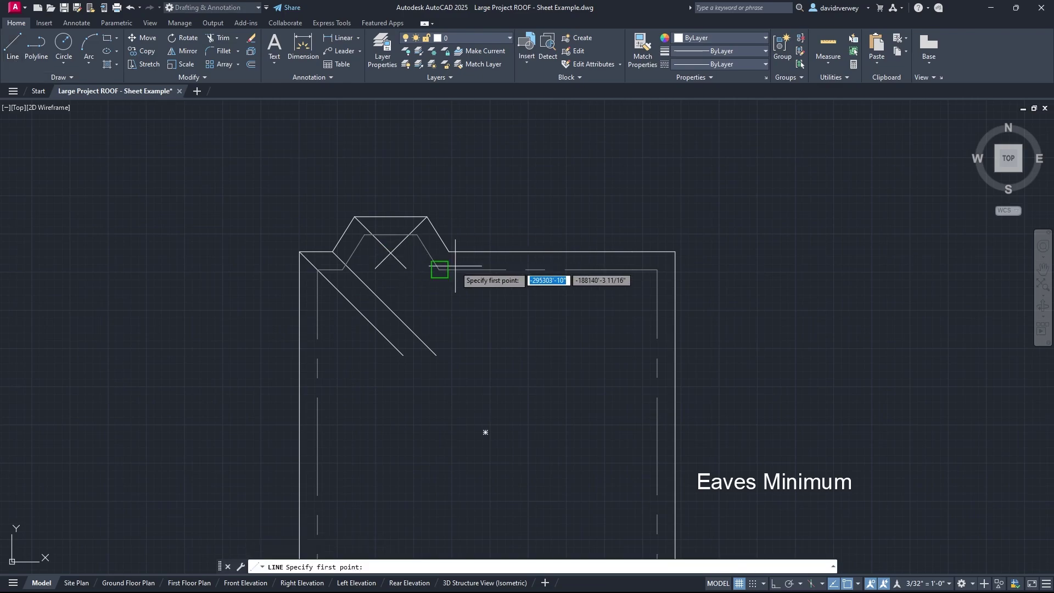
left_click(449, 252)
type("1")
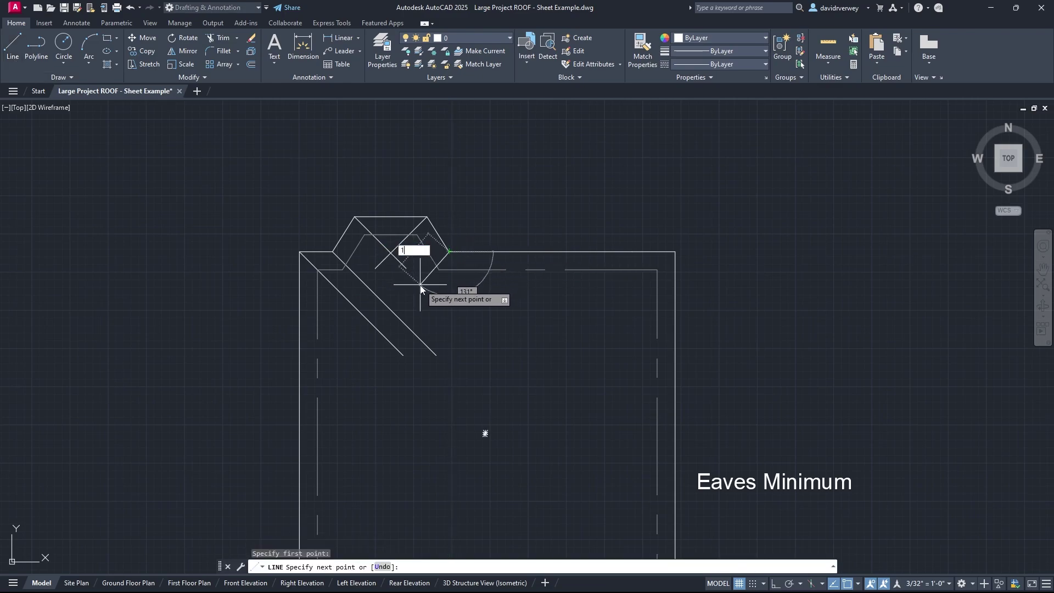
type("0'")
key("Tab")
type("135")
key("Return")
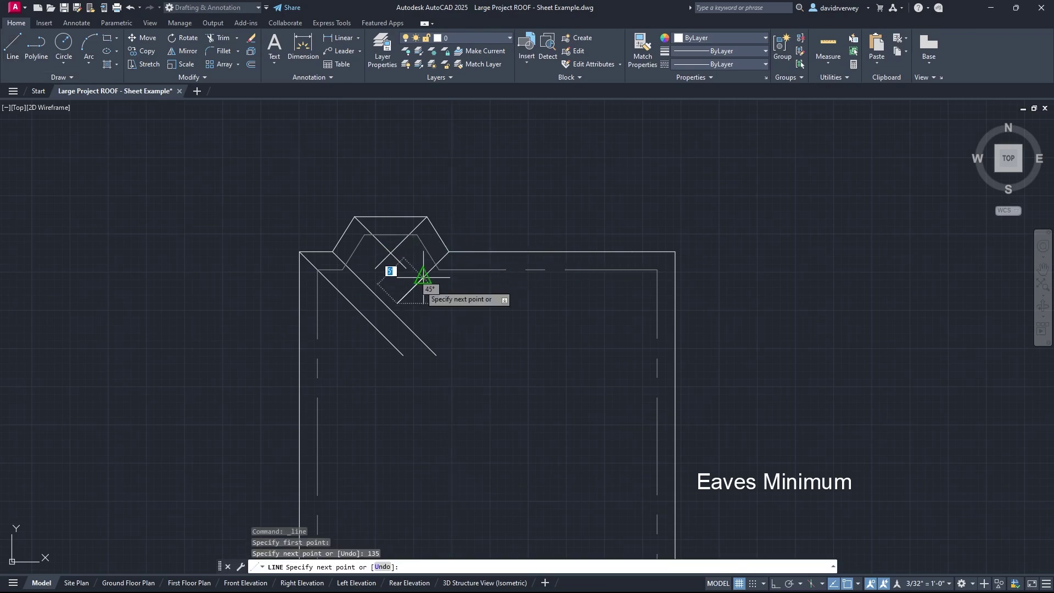
key("Escape")
Draw a 20' hip line at 135° from the outline's top-right corner.
middle_click_drag(509, 301, 391, 295)
left_click(21, 59)
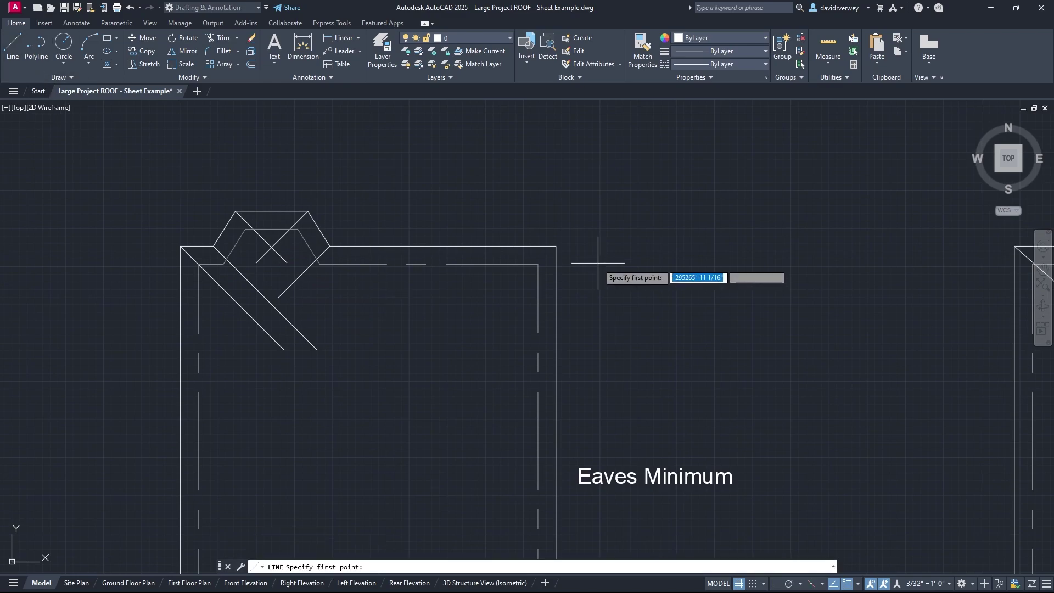
left_click(555, 246)
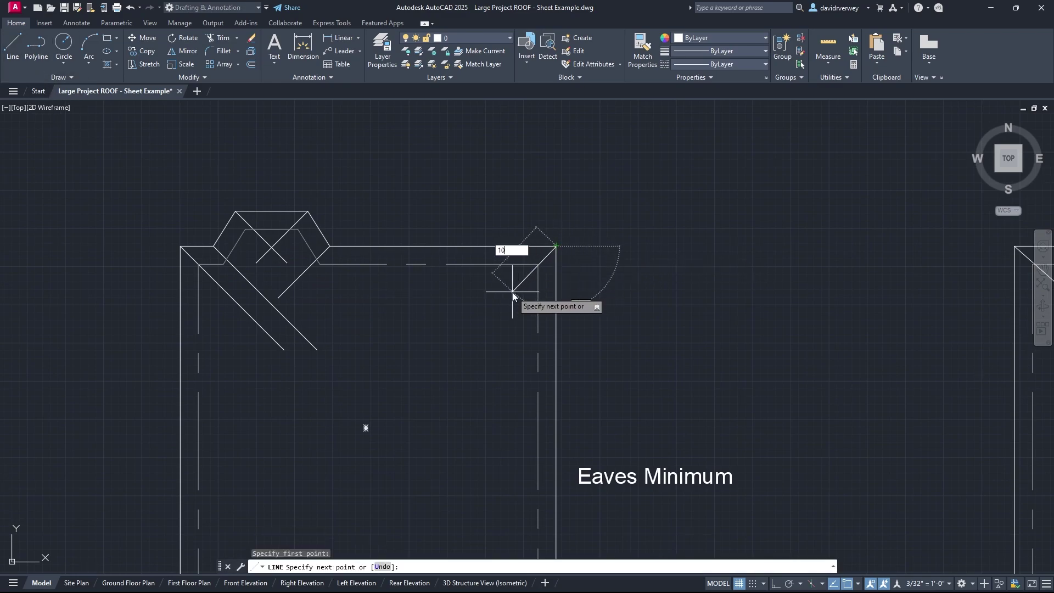
type("20'")
key("Tab")
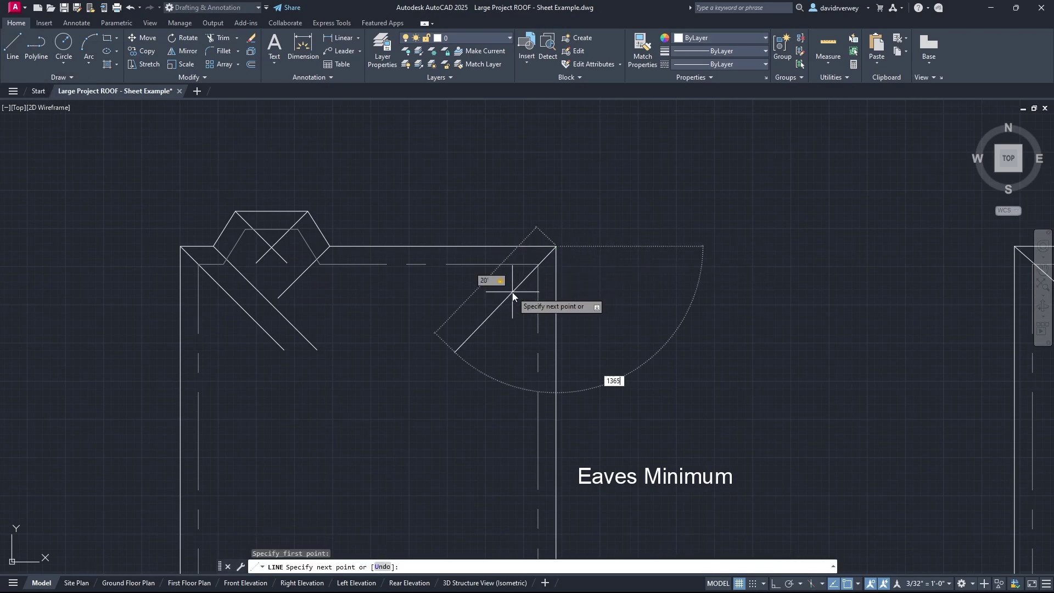
key("Return")
scroll(506, 294, "down", 4)
Draw a 20' hip at 135° from the bottom-right corner and a 15' hip at 45° from the inner corner.
key("Escape")
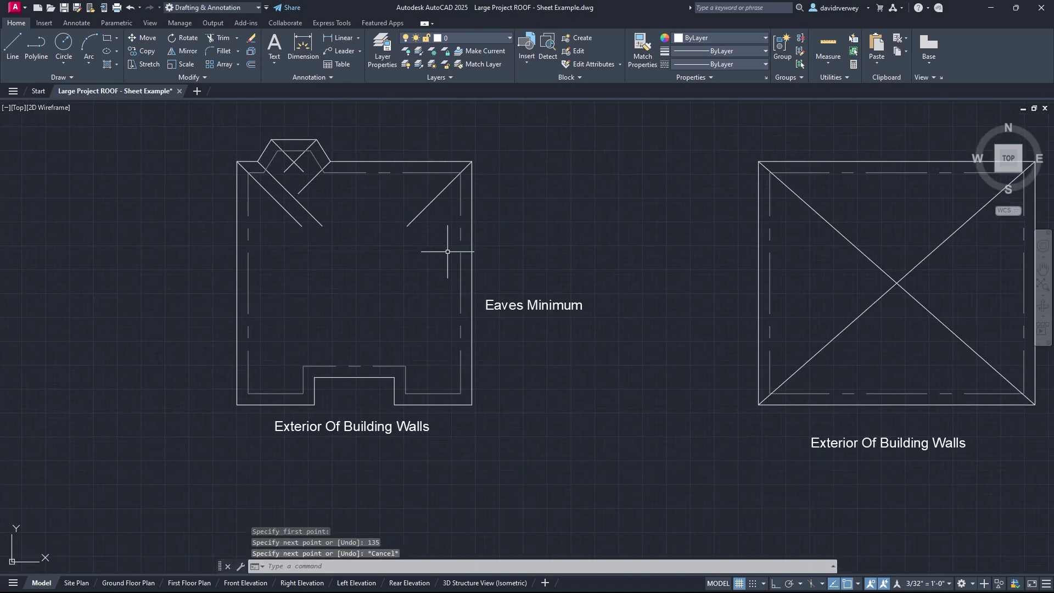
left_click(12, 48)
left_click(471, 405)
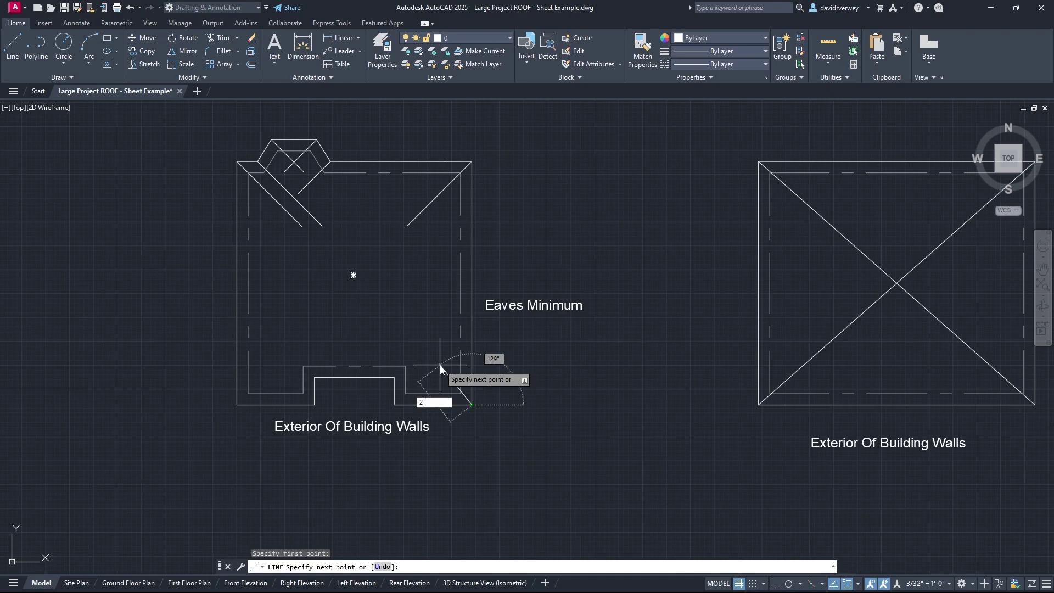
type("20'")
key("Tab")
type("13")
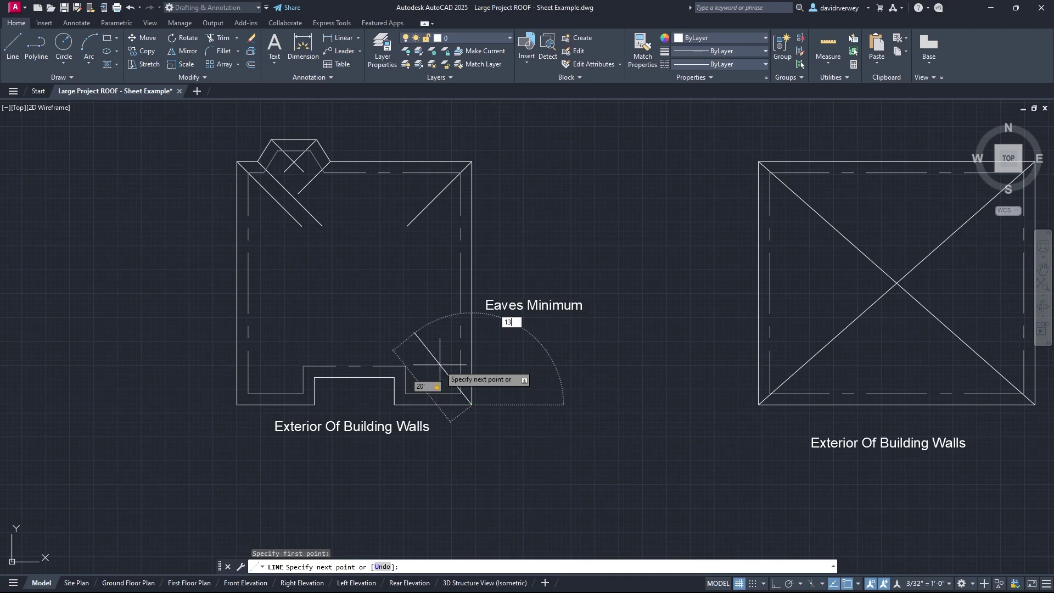
type("5")
key("Return")
key("Escape")
left_click(13, 48)
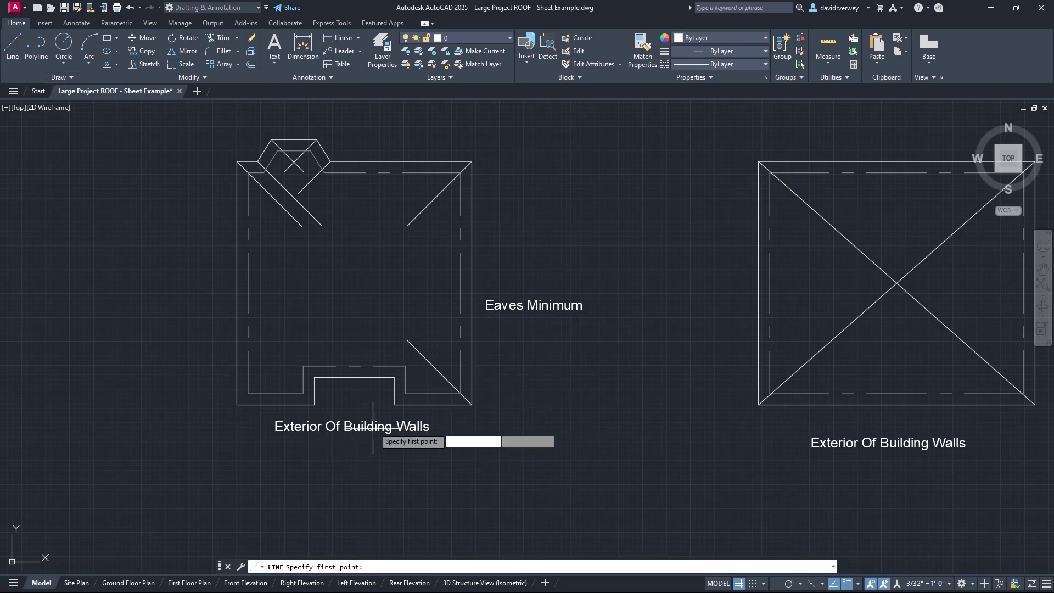
left_click(393, 405)
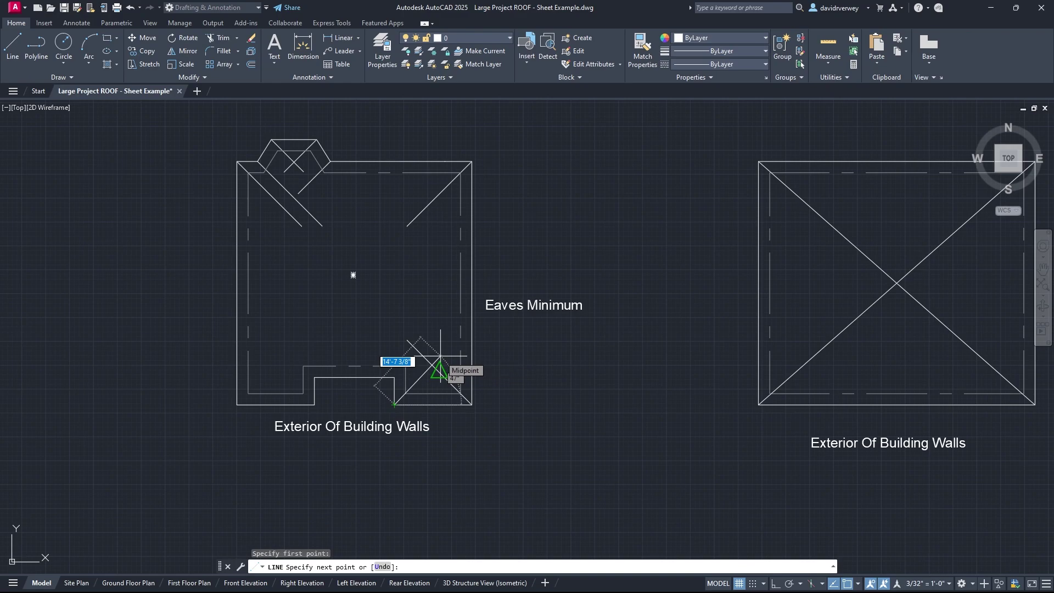
type("15")
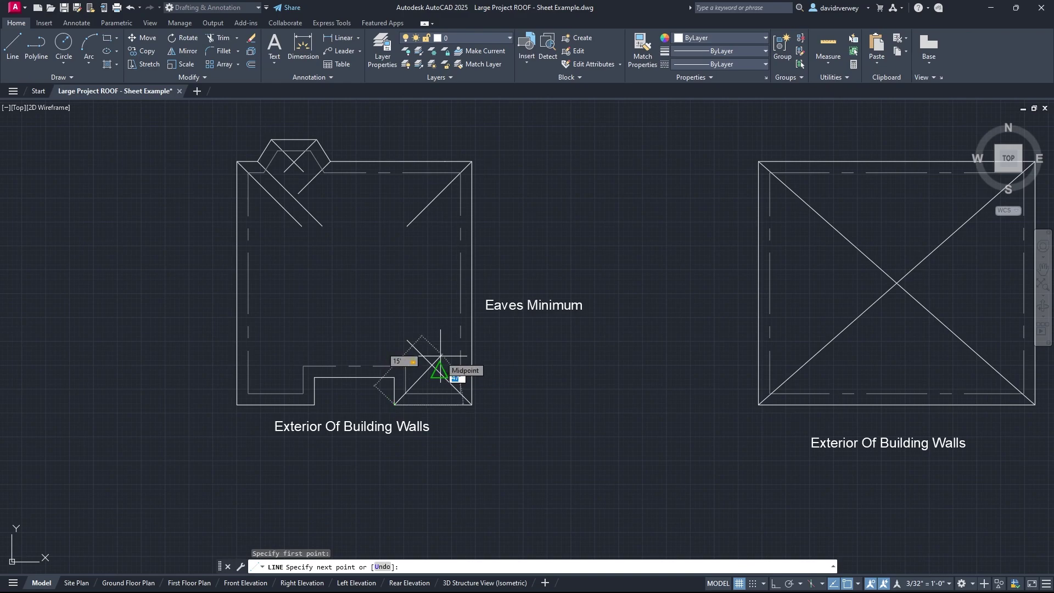
key("Return")
key("Escape")
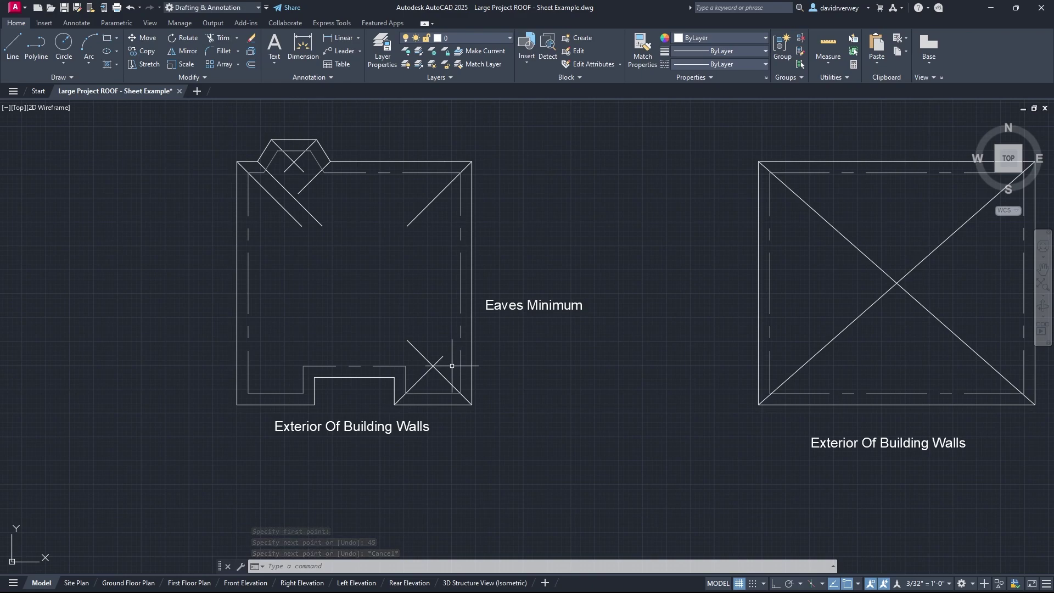
middle_click_drag(377, 318, 482, 334)
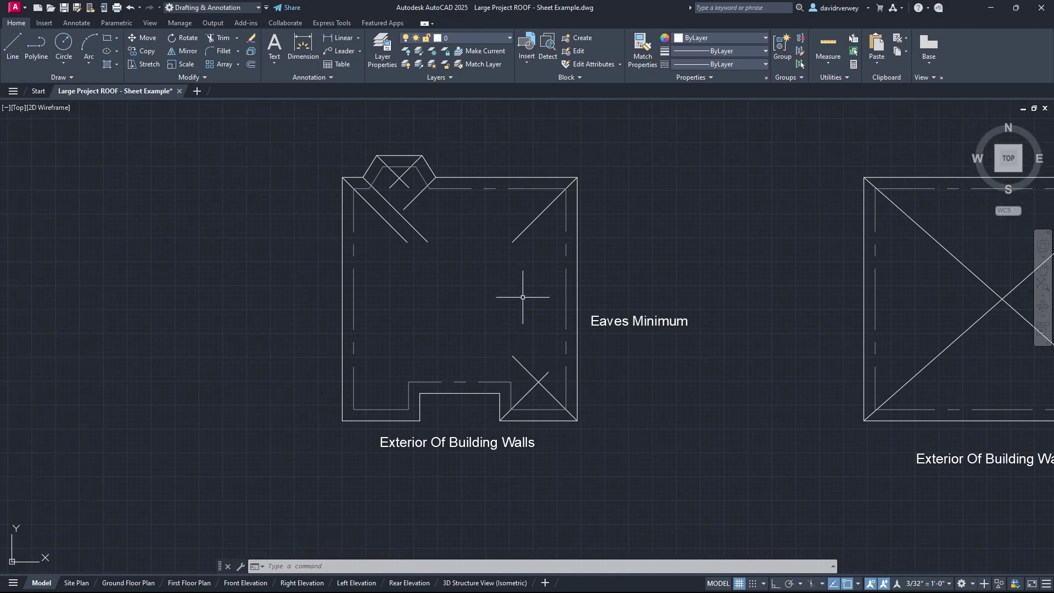
Draw a 10' hip line at 45° from the corner beside the bottom notch.
left_click(12, 43)
scroll(310, 344, "up", 2)
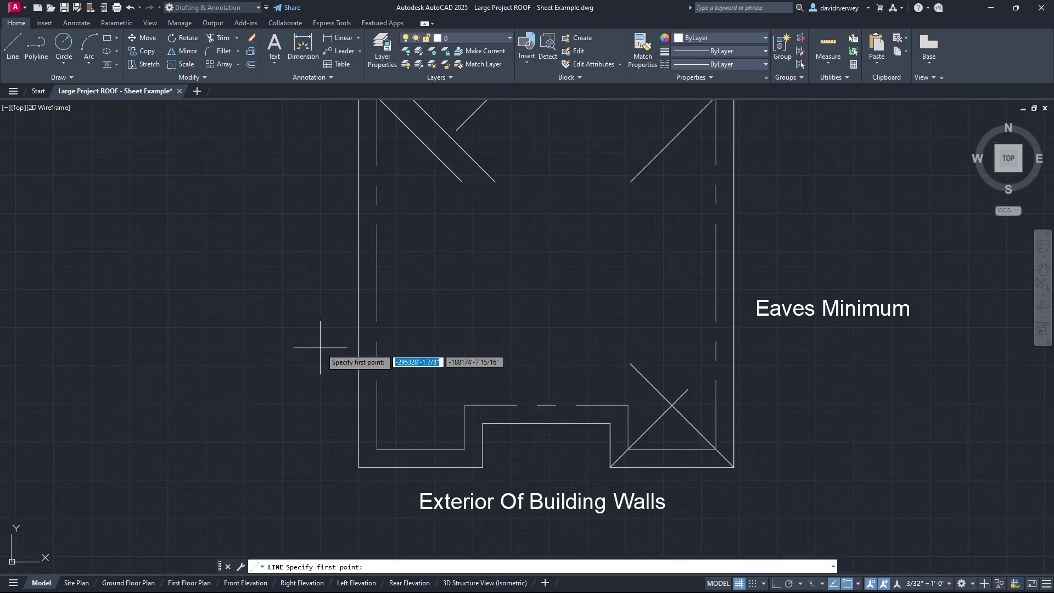
left_click(609, 422)
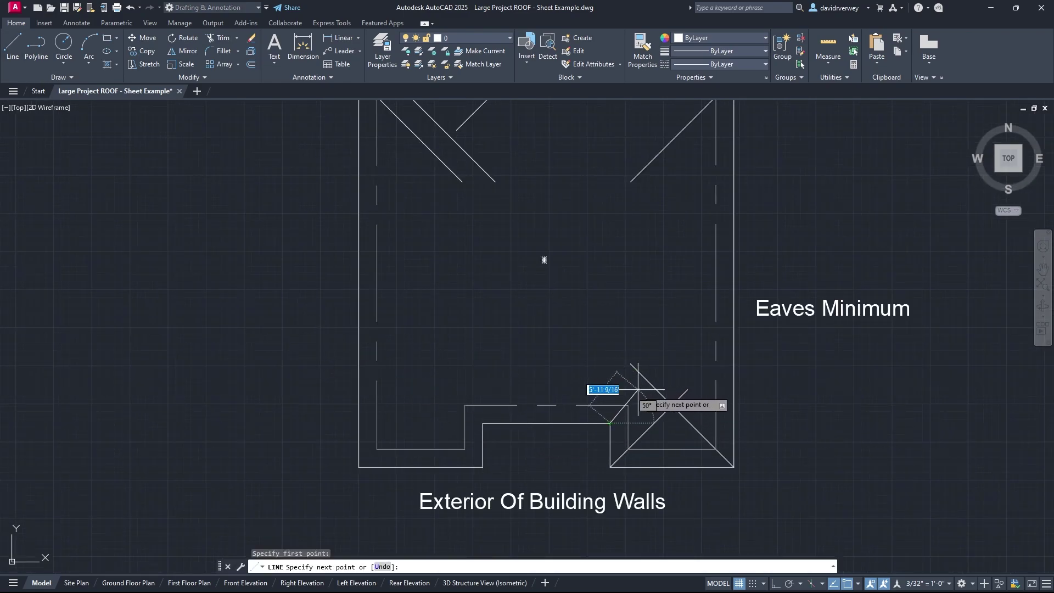
type("10")
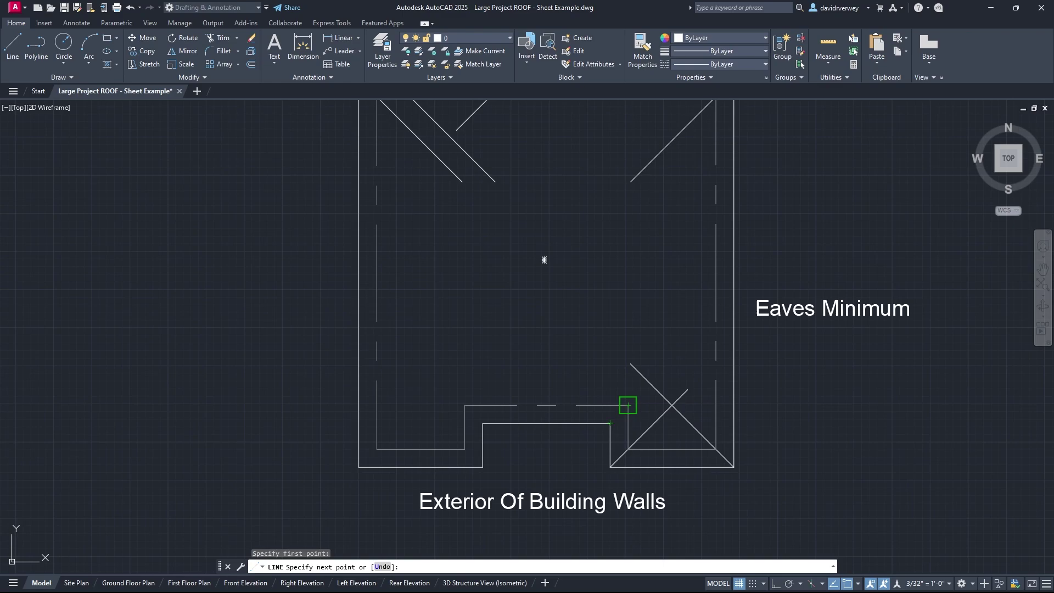
key("Tab")
type("45")
key("Return")
key("Escape")
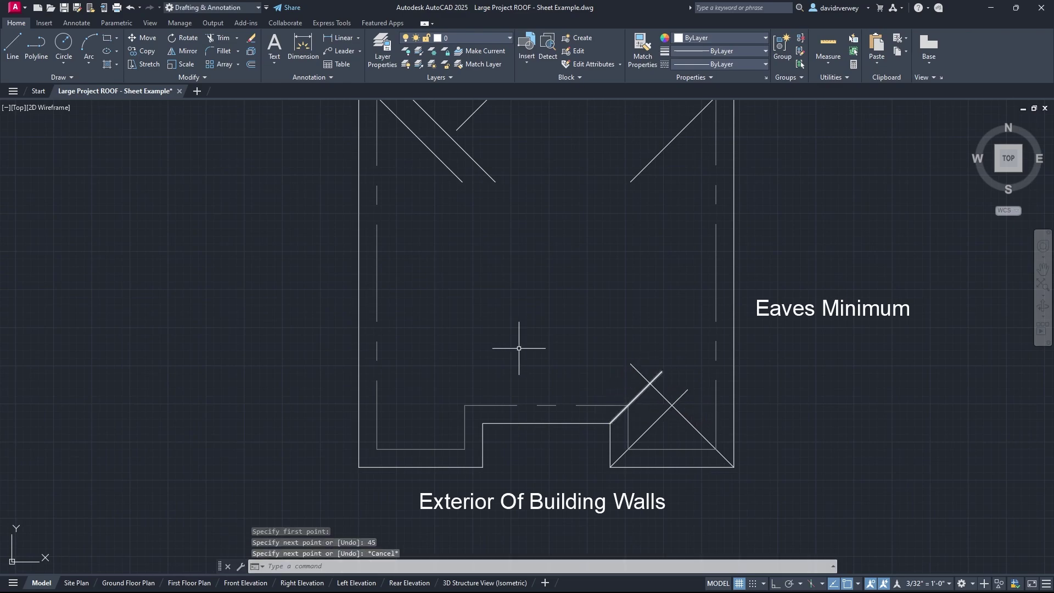
Undo a misplaced 45° line and draw a 10' hip at 135° from the wall corner.
left_click(15, 60)
left_click(483, 423)
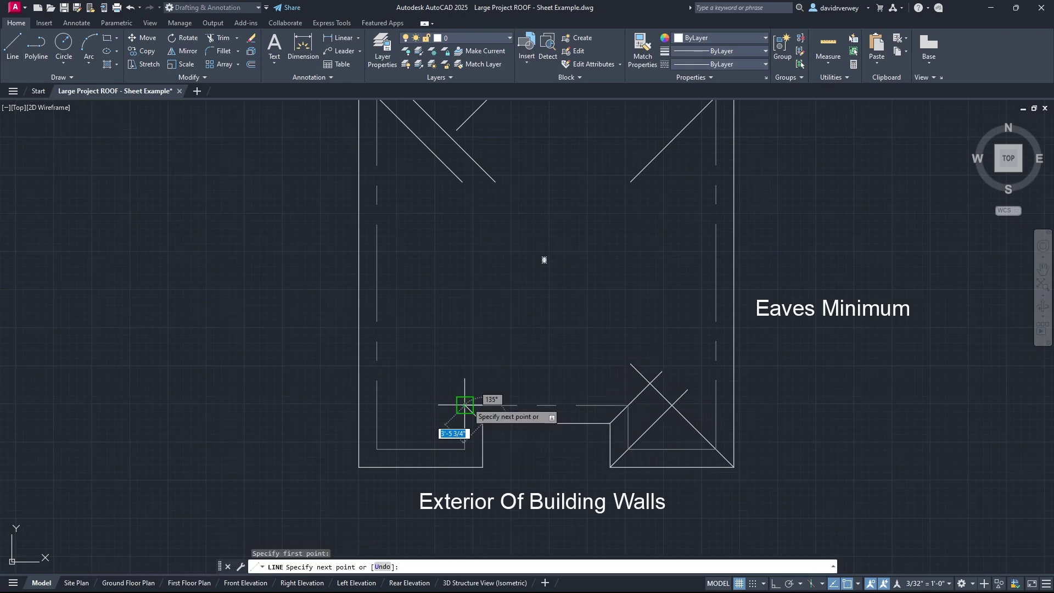
key("Tab")
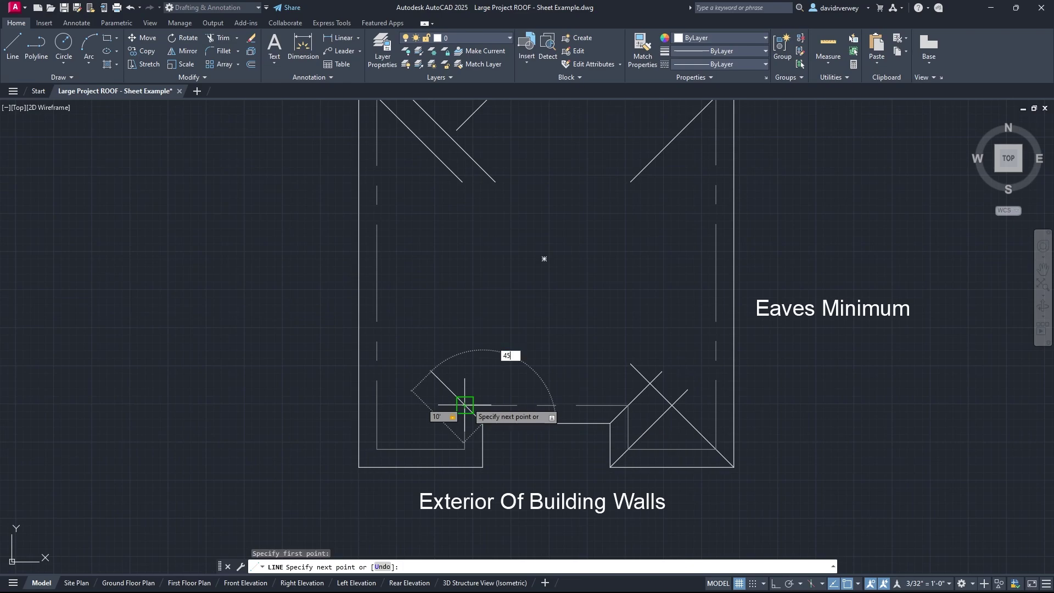
key("Return")
key("Escape")
key("ctrl+z")
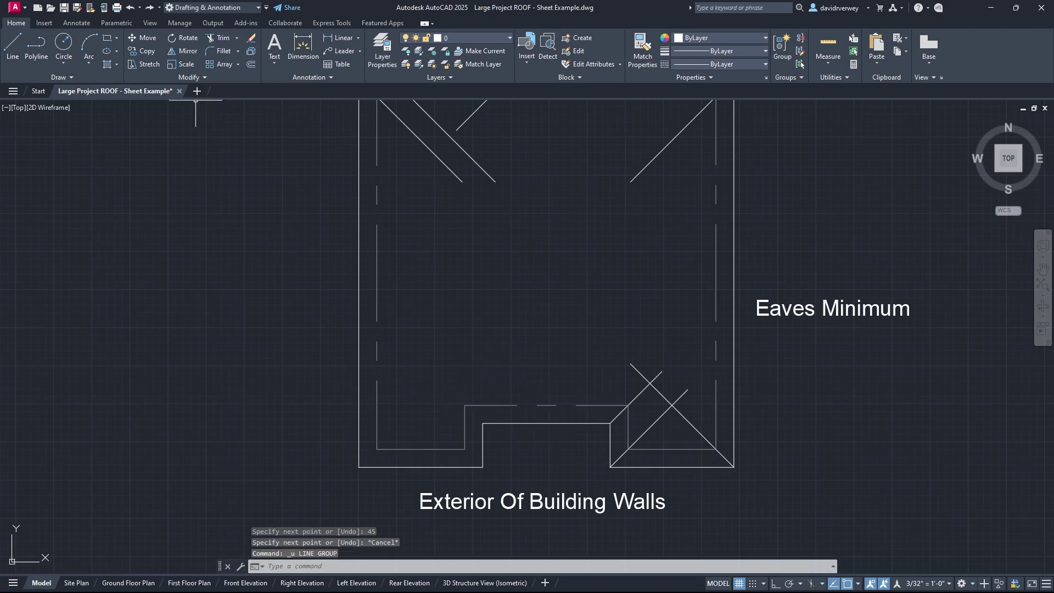
left_click(12, 44)
left_click(482, 424)
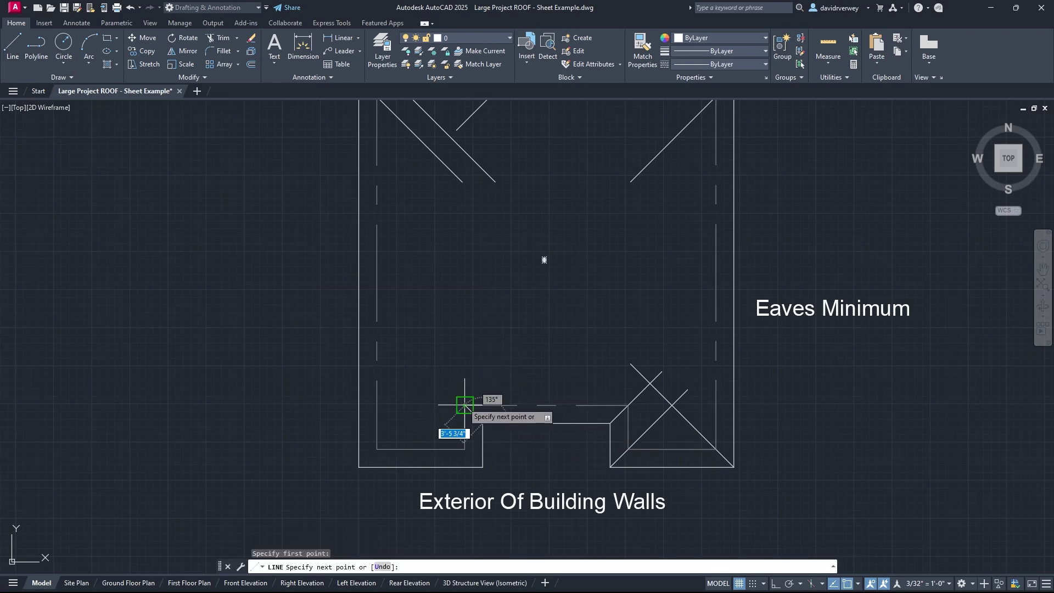
type("10")
key("Tab")
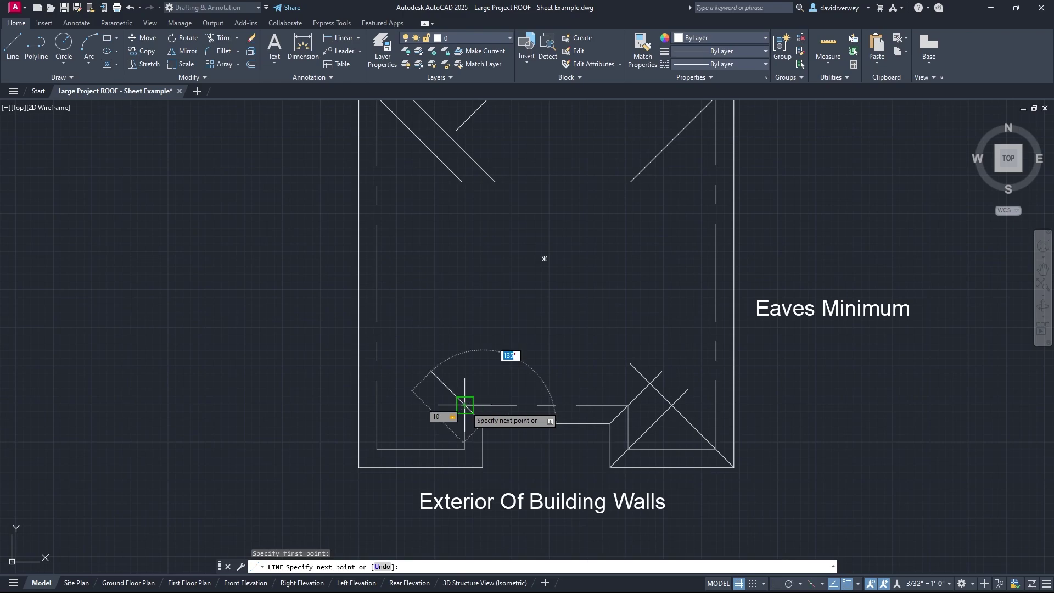
type("135")
key("Return")
key("Escape")
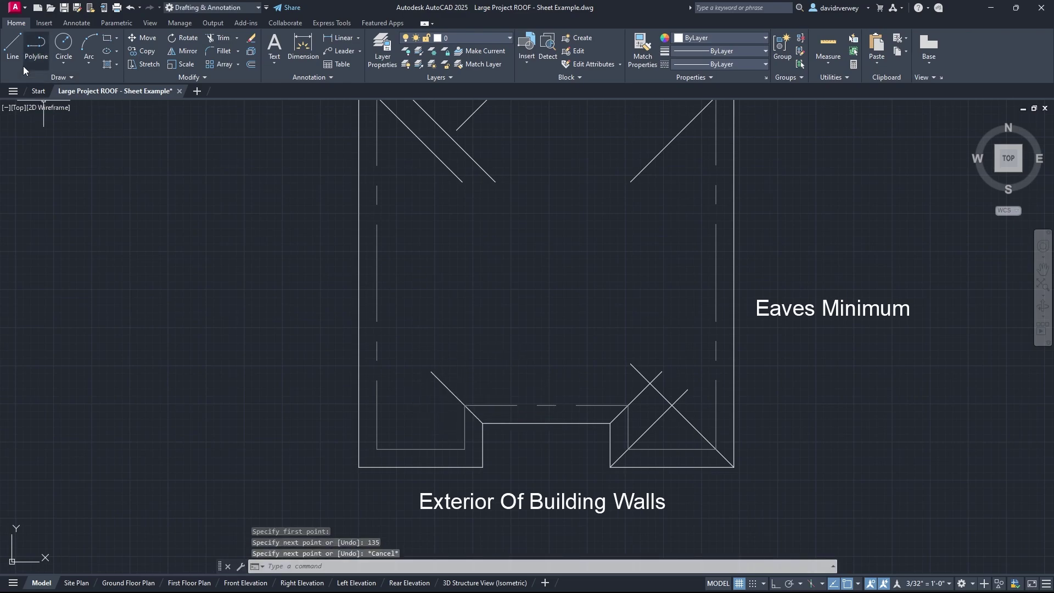
Draw 15' lines from the notch wall corner at 135° and from the outer lower-left corner.
left_click(12, 44)
left_click(482, 467)
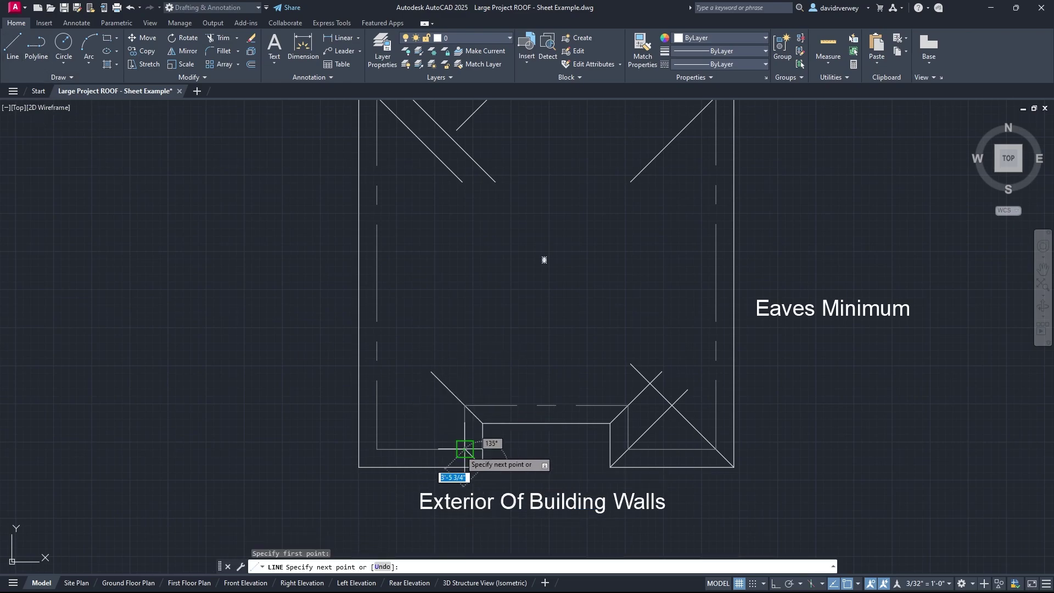
key("Tab")
type("13")
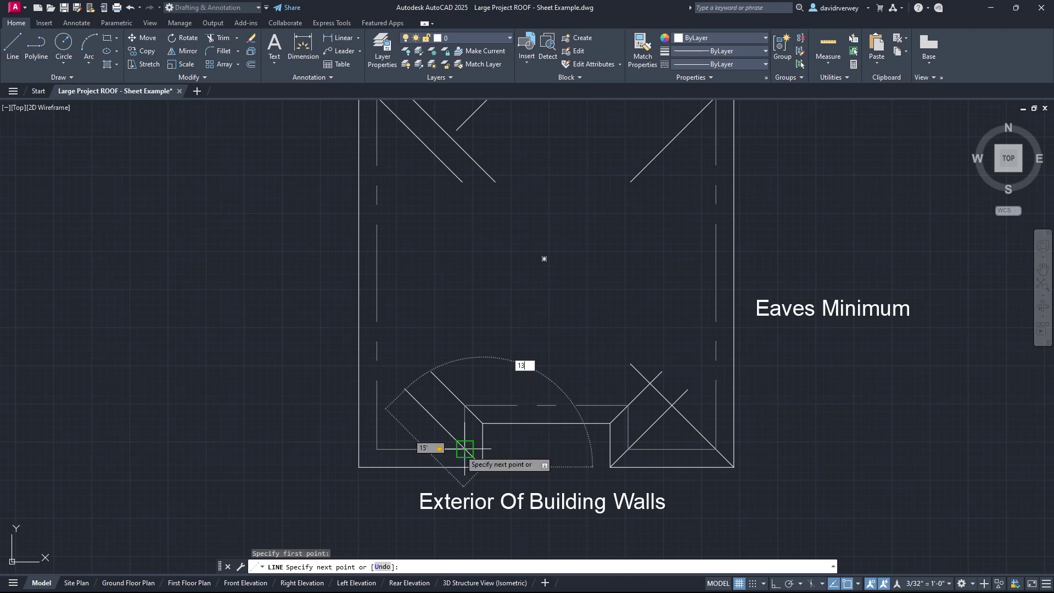
type("5")
key("Return")
key("Escape")
left_click(12, 44)
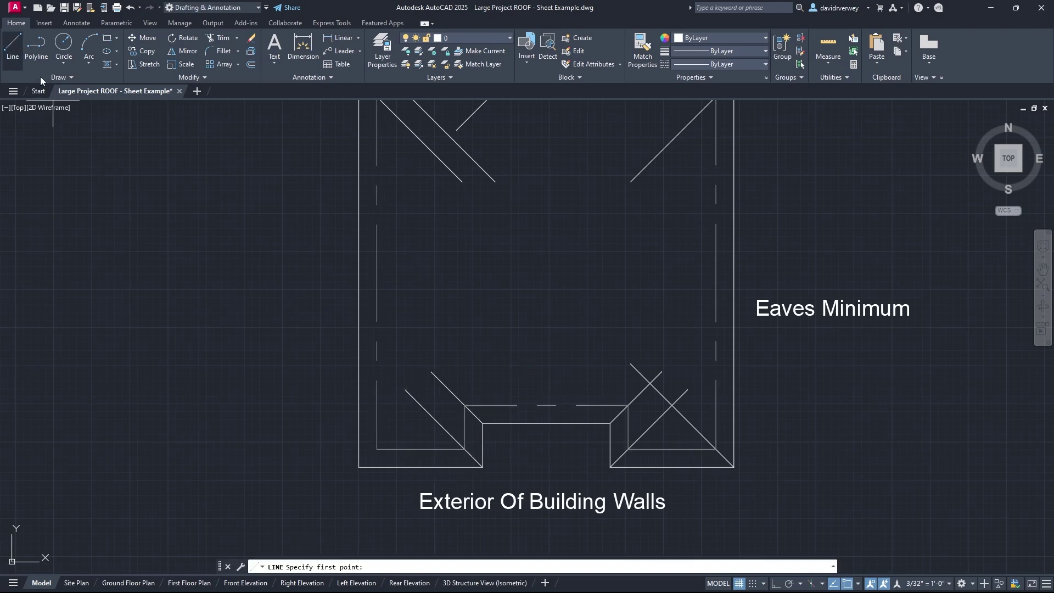
left_click(359, 466)
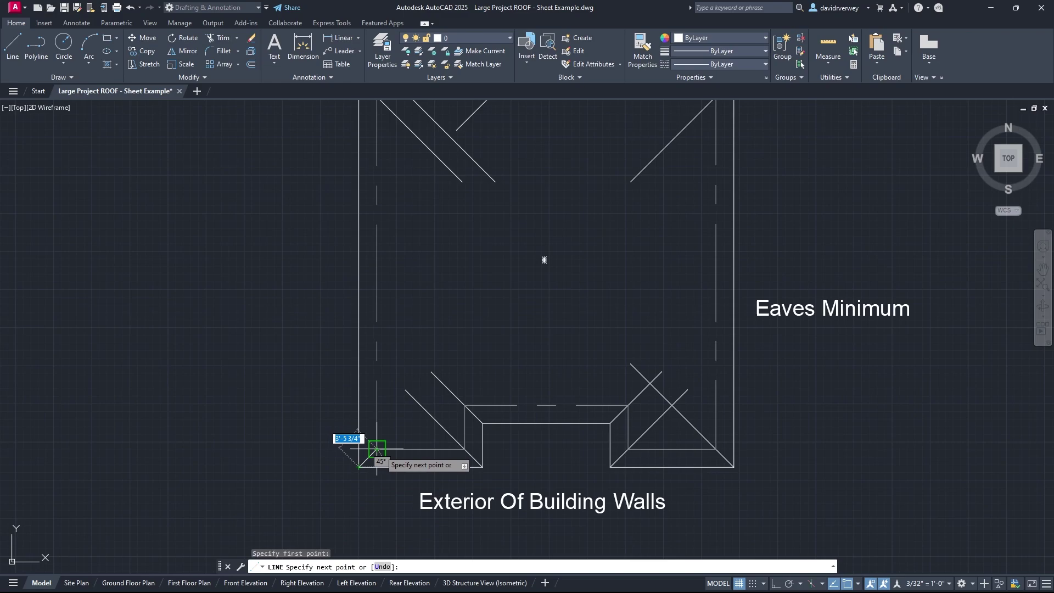
type("15")
key("Tab")
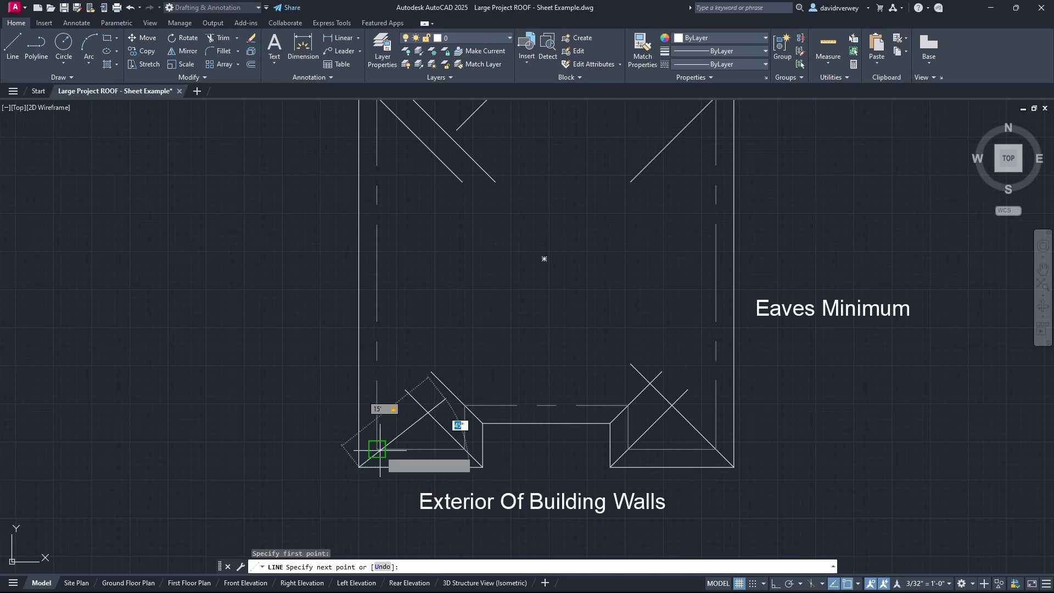
key("Return")
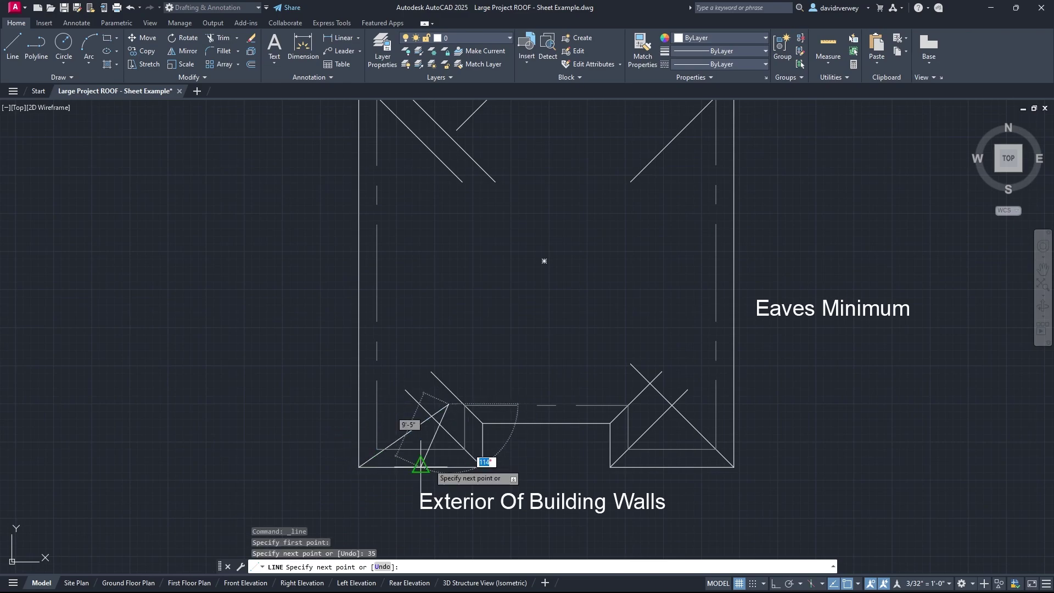
key("Escape")
Erase the wrongly angled 35° line and redraw a 15' hip at 45° from the lower-left corner.
left_click(412, 429)
key("Delete")
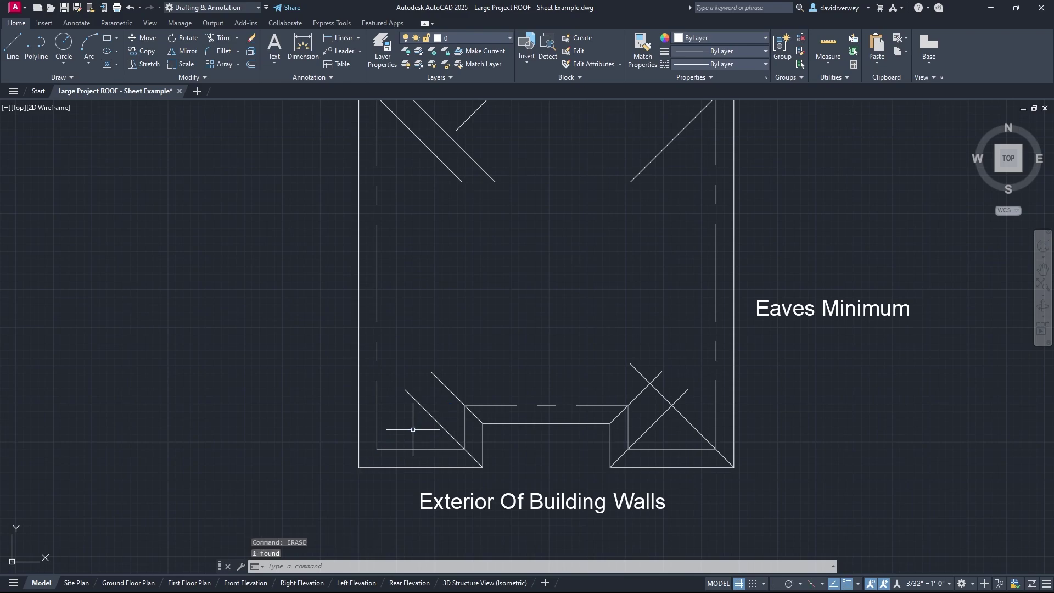
left_click(12, 47)
left_click(358, 467)
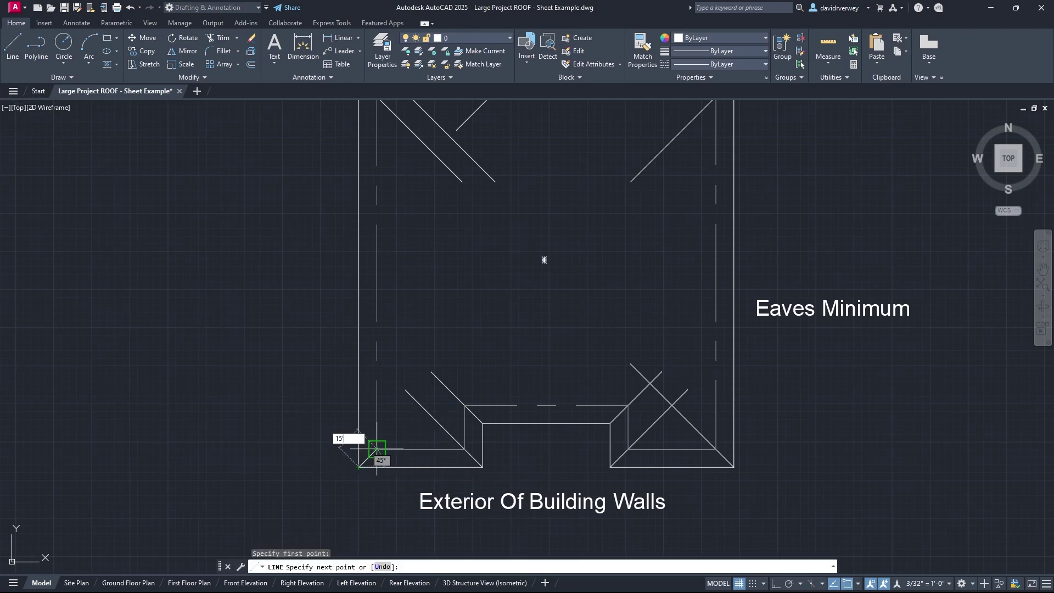
key("Tab")
type("45")
key("Return")
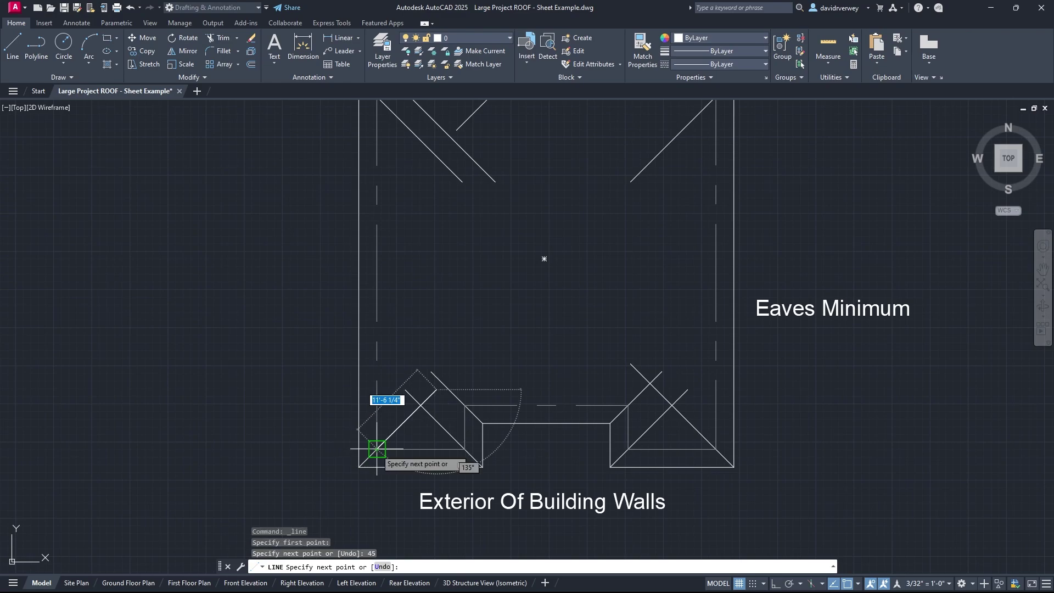
key("Escape")
Pan and zoom to show the whole first roof plan and its upper-left gable.
left_click(12, 46)
scroll(445, 334, "down", 3)
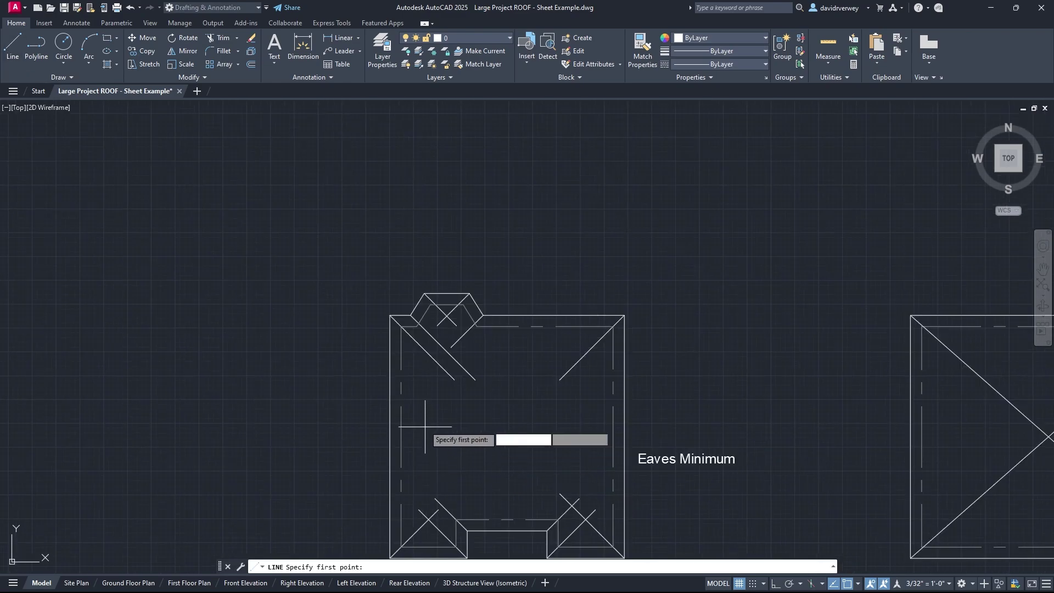
mouse_move(546, 461)
middle_mouse_down()
mouse_move(482, 400)
mouse_move(463, 332)
middle_mouse_up()
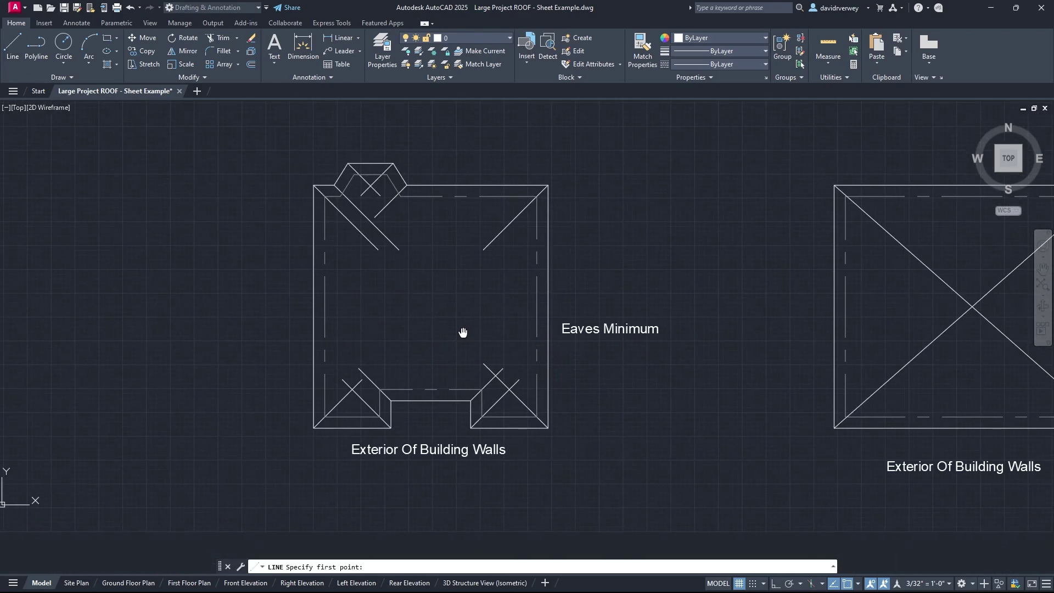
key("Escape")
middle_click_drag(417, 262, 445, 300)
scroll(452, 309, "up", 5)
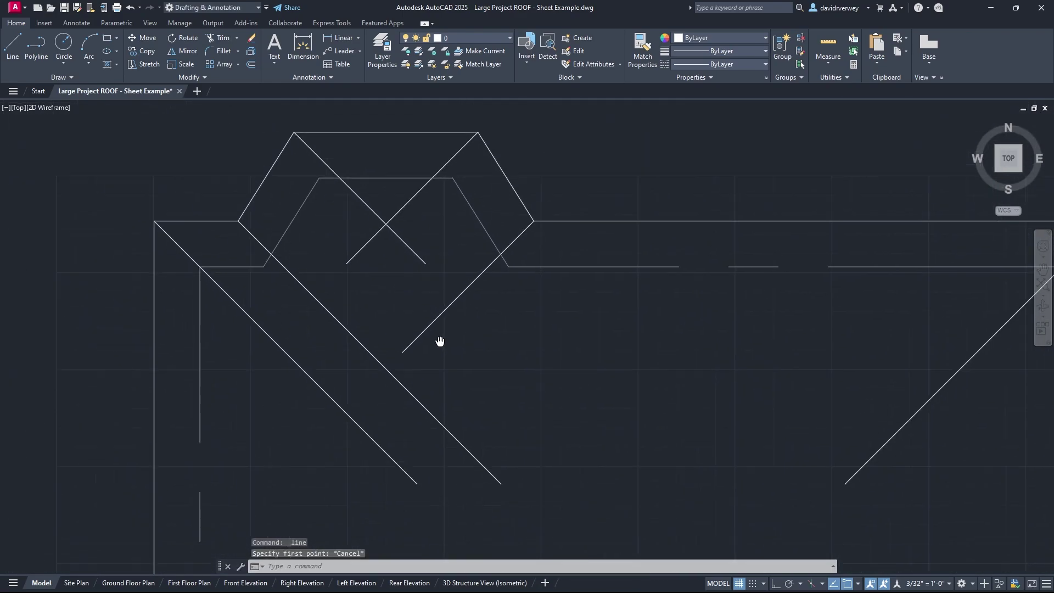
Trim the overshooting gable line with a TRIM fence.
type("t or")
key("Return")
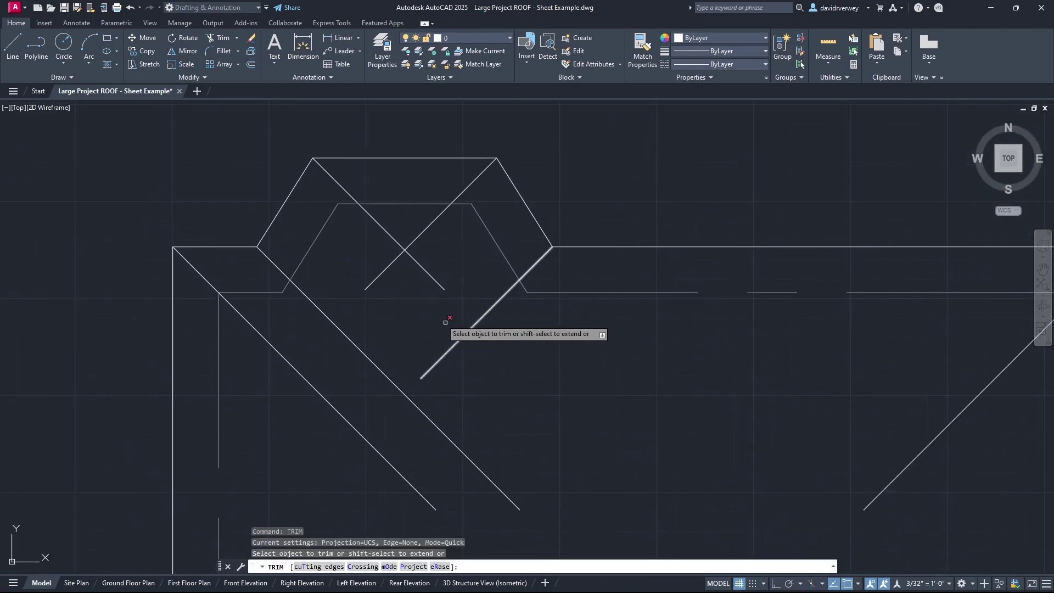
left_click_drag(420, 262, 407, 260)
scroll(404, 265, "down", 5)
scroll(466, 305, "up", 4)
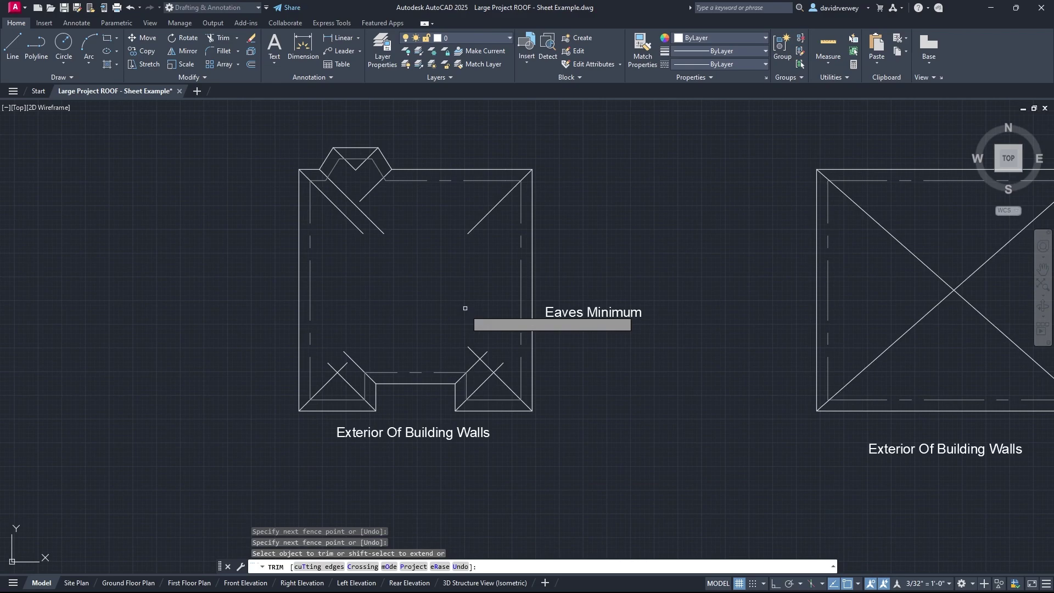
key("Return")
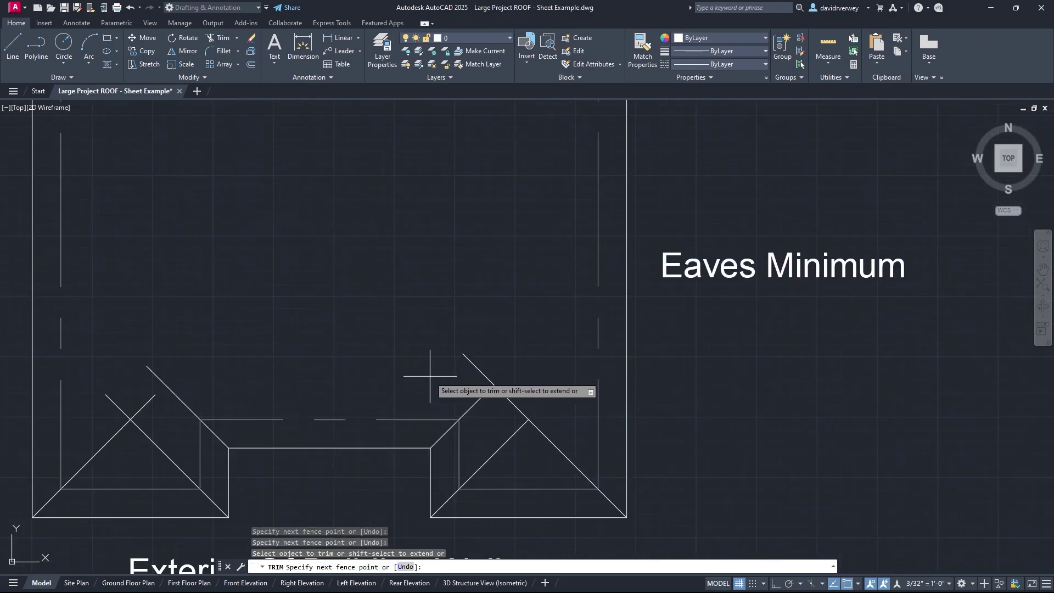
Trim the excess hip segment at the notch to a clean apex.
middle_click_drag(170, 412, 384, 400)
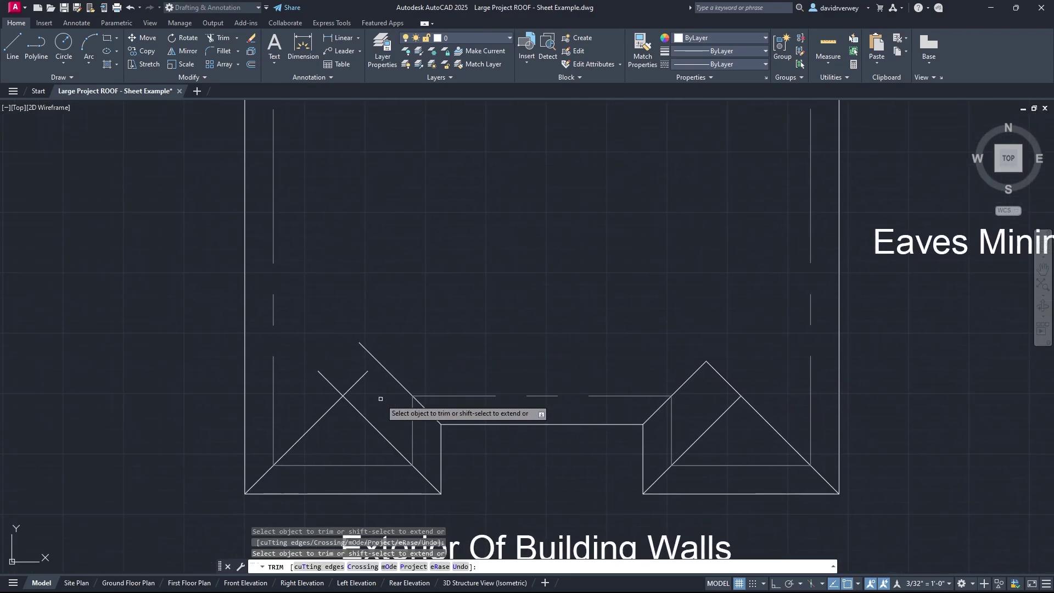
scroll(440, 390, "down", 2)
scroll(440, 390, "down", 1)
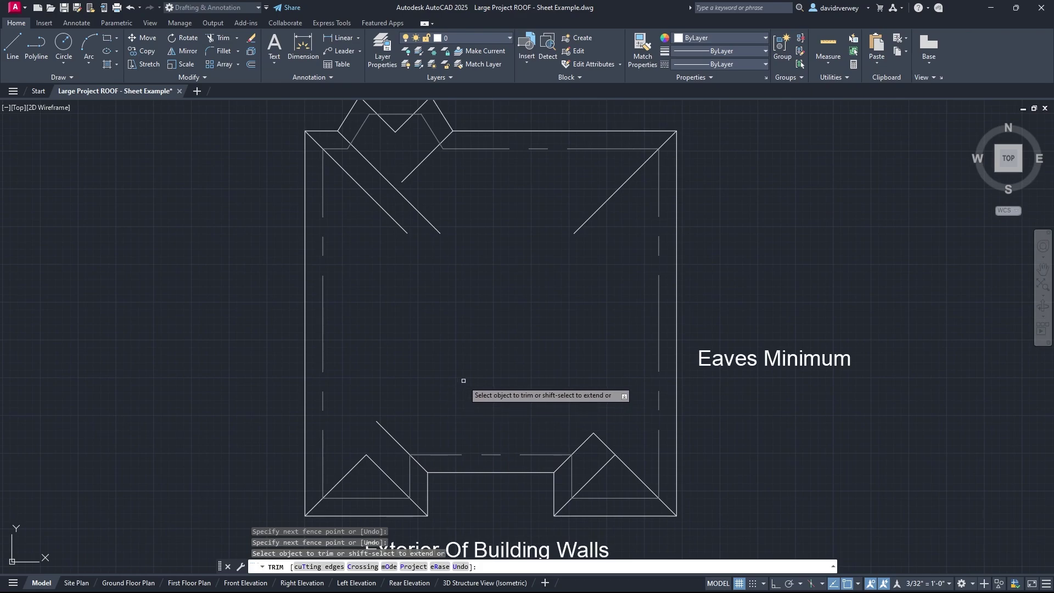
scroll(461, 380, "up", 1)
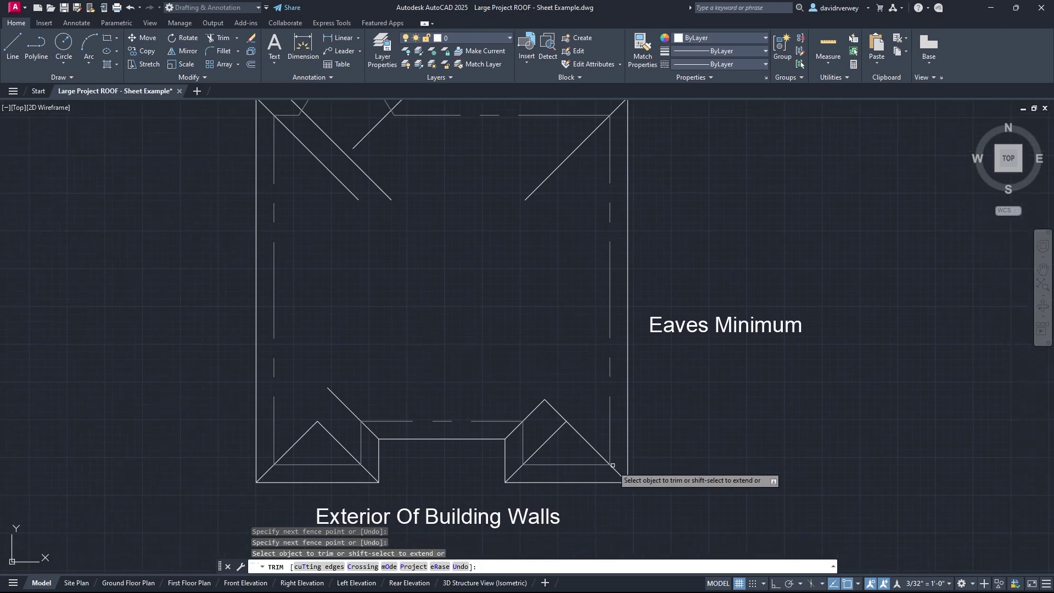
left_click(556, 411)
mouse_move(569, 348)
middle_mouse_down()
mouse_move(515, 304)
mouse_move(558, 379)
middle_mouse_up()
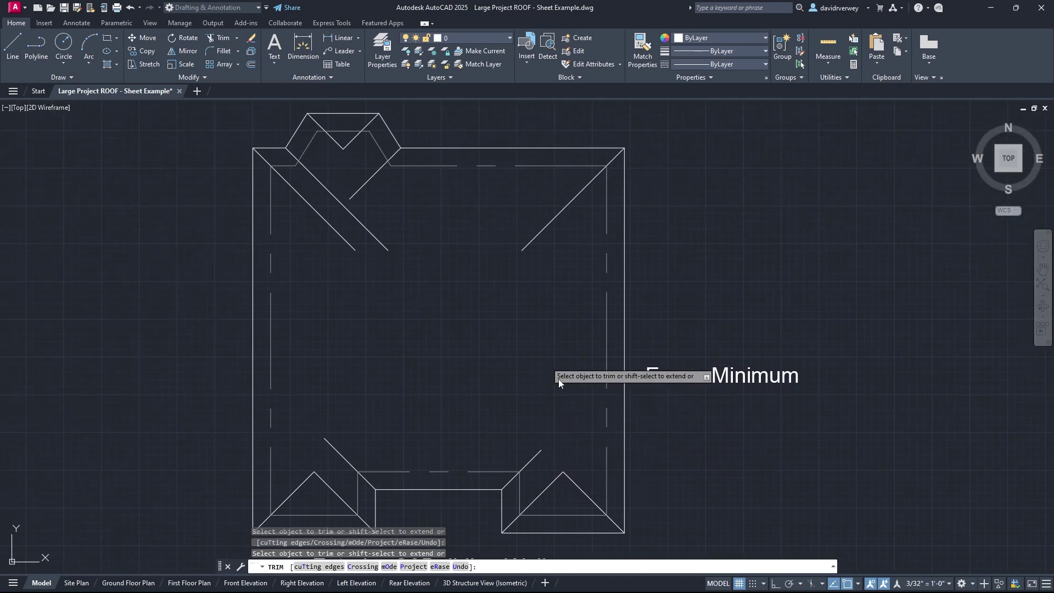
key("Escape")
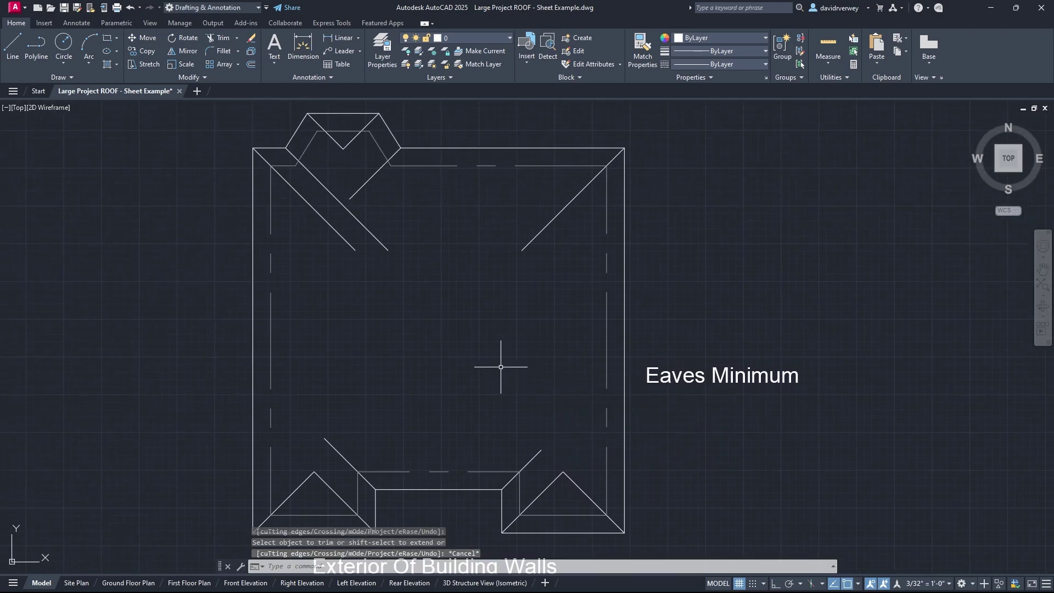
Select the upper-left gable diagonal's end grip, then abandon the adjustment and pan across the plans.
scroll(358, 191, "up", 2)
left_click(348, 193)
left_click(341, 203)
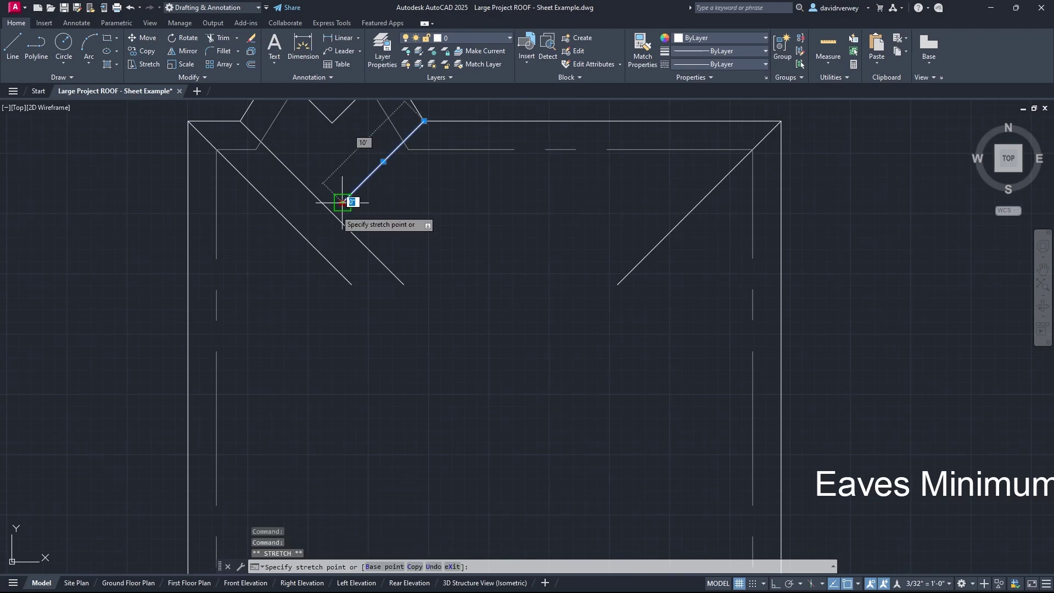
key("Escape")
scroll(345, 215, "down", 4)
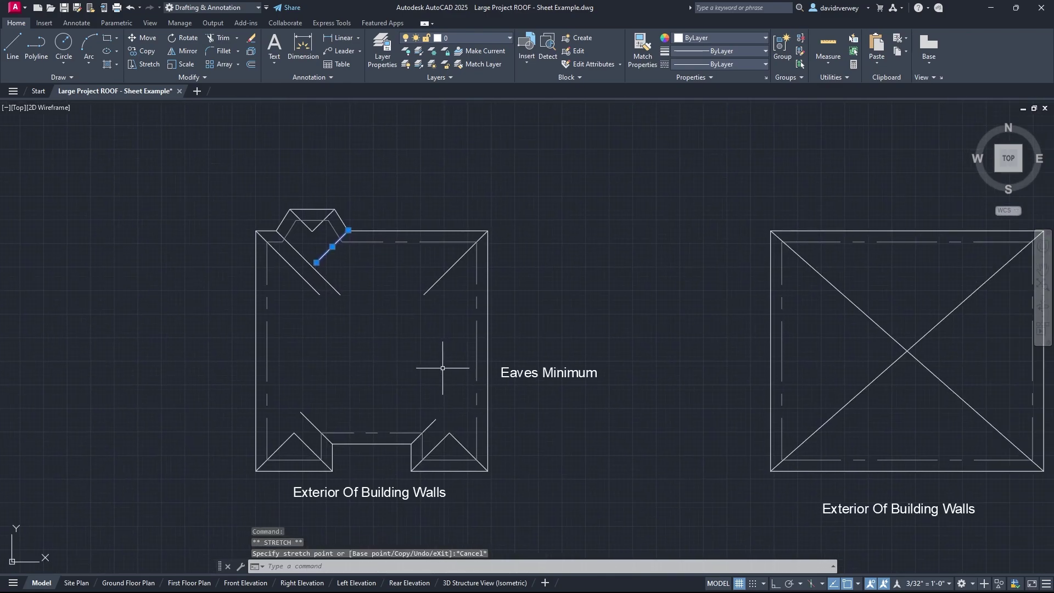
key("Escape")
scroll(409, 356, "down", 3)
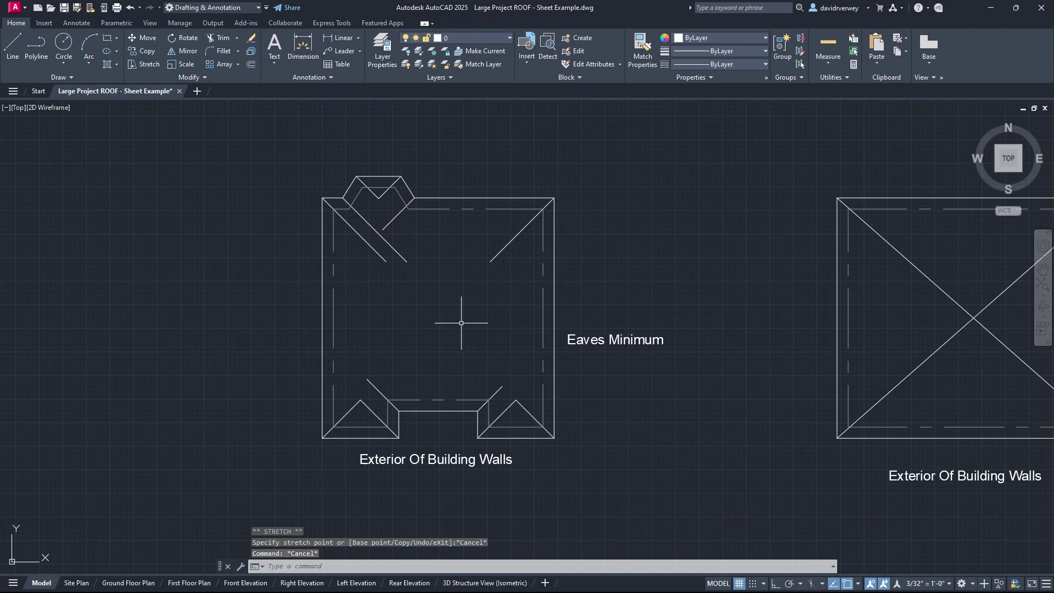
middle_click_drag(471, 318, 419, 313)
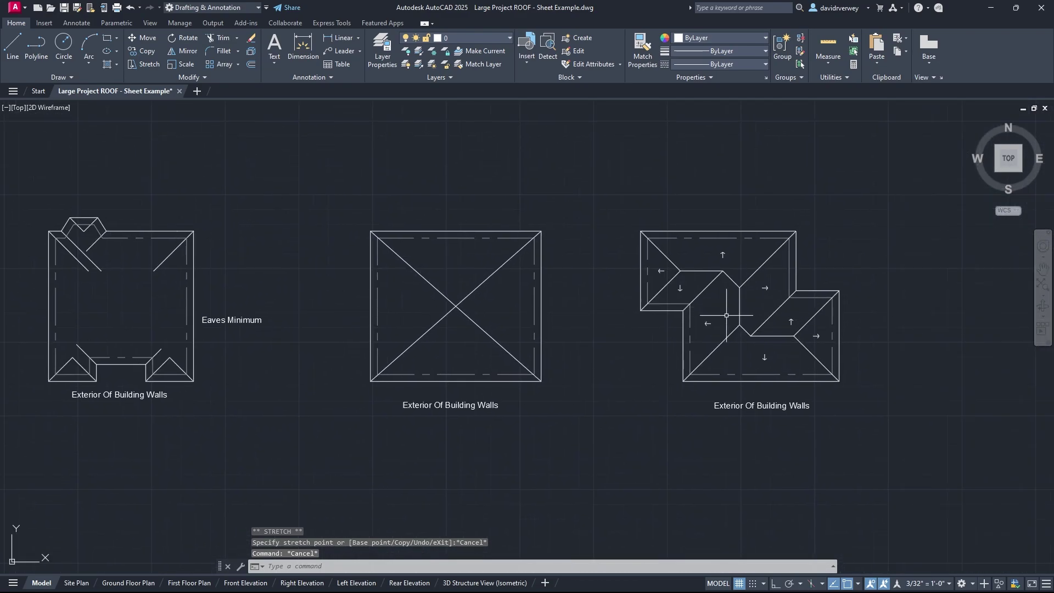
Draw a vertical ridge line straight up from the left bump-out apex.
middle_click_drag(80, 353, 376, 353)
scroll(405, 353, "up", 5)
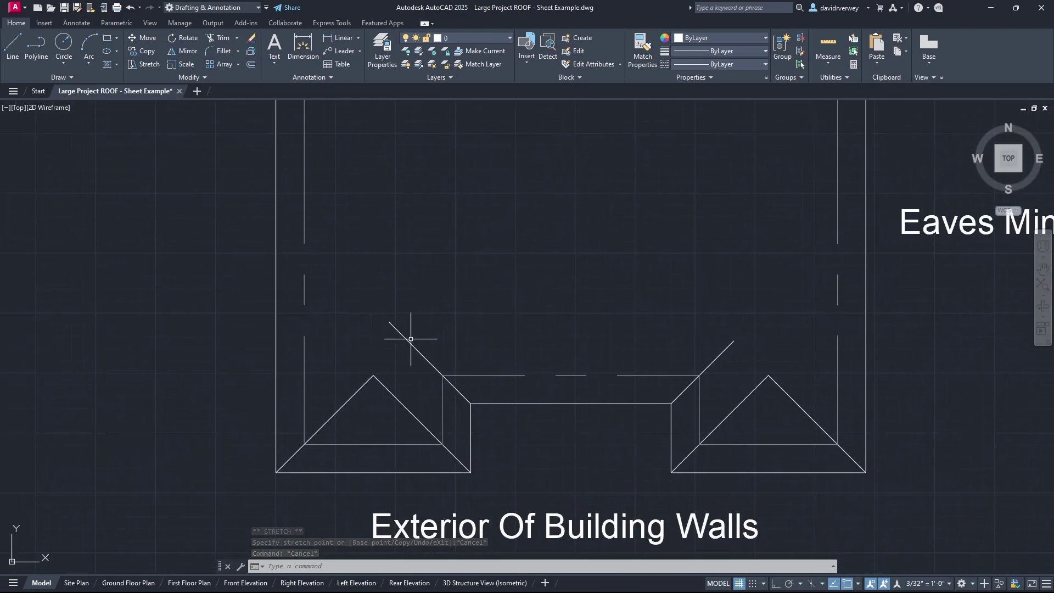
left_click(12, 46)
scroll(355, 361, "up", 2)
left_click(373, 376)
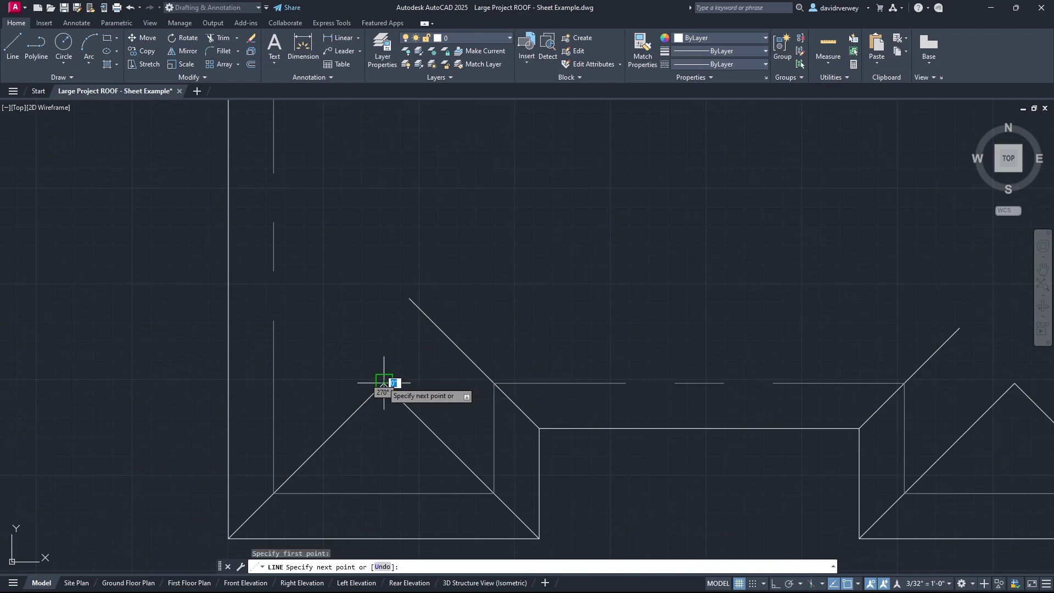
left_click(384, 231)
key("Escape")
Stretch the left valley diagonal to meet the ridge and shorten the ridge to that point.
left_click(418, 307)
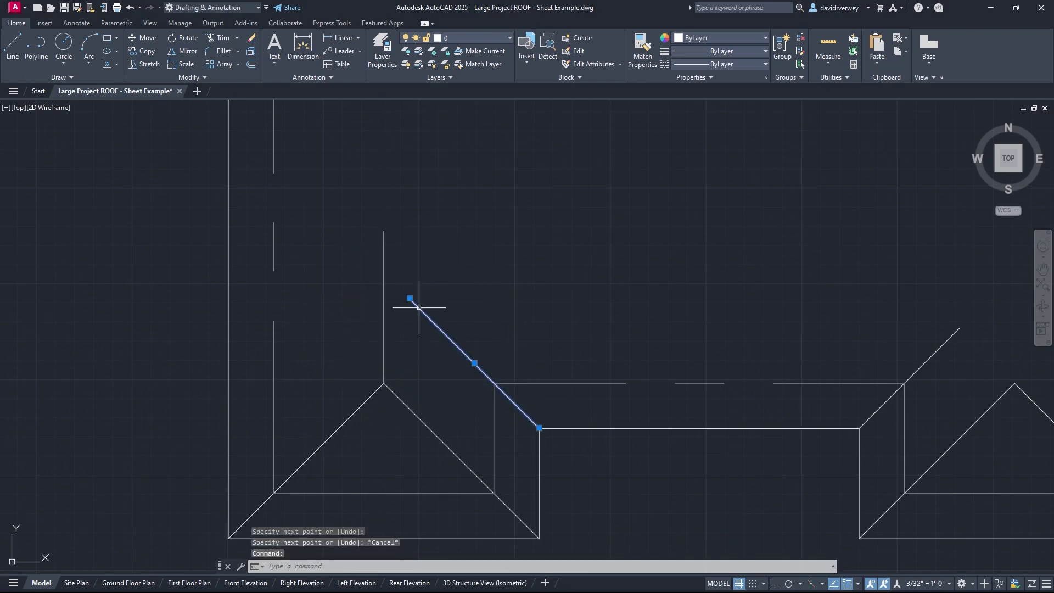
left_click(409, 298)
left_click(384, 273)
key("Escape")
left_click(404, 242)
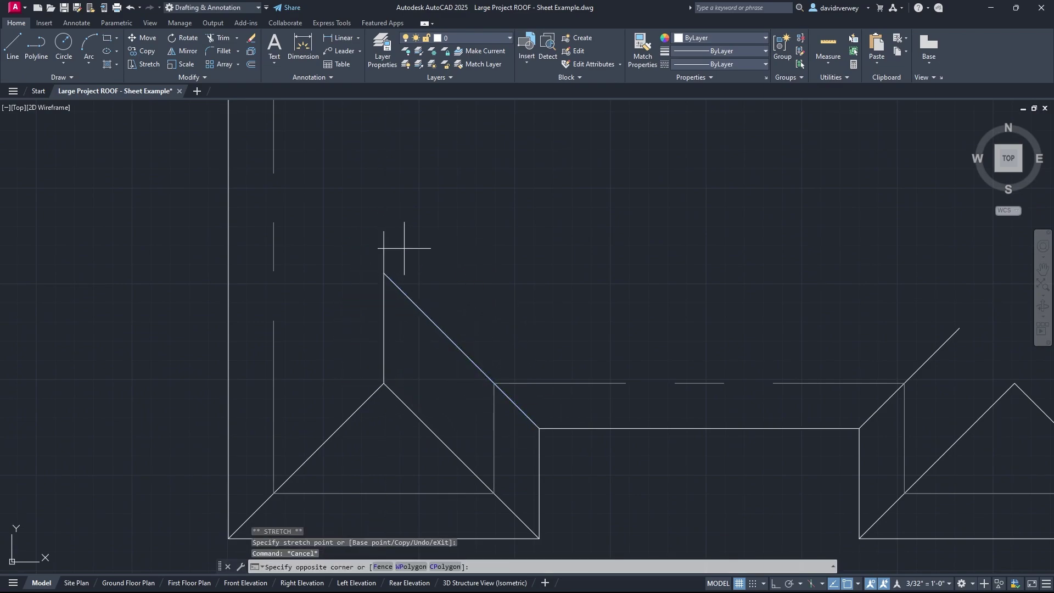
left_click(387, 239)
left_click(384, 231)
left_click(384, 273)
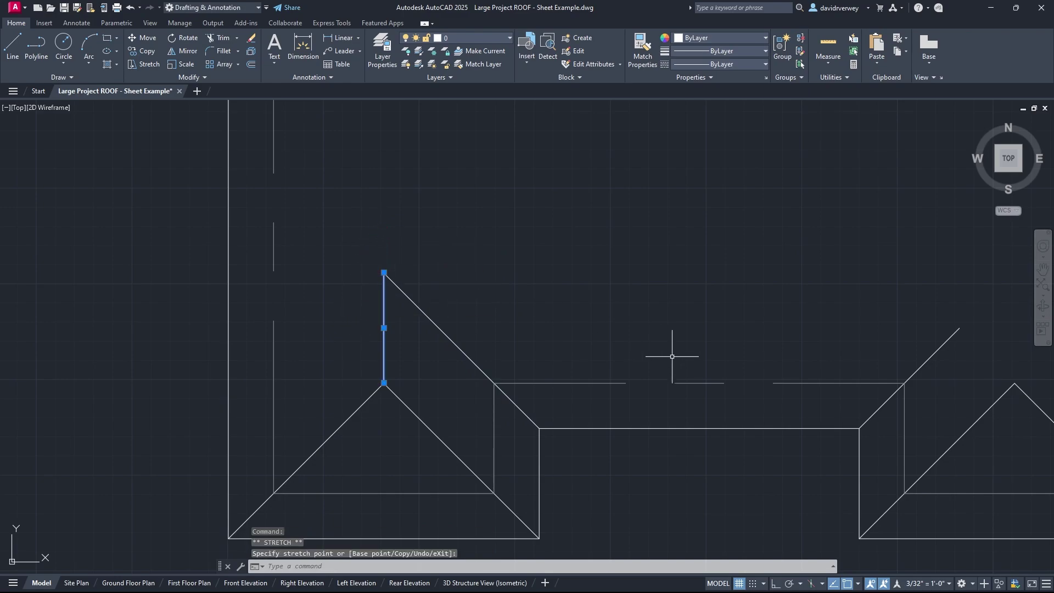
middle_click_drag(1001, 390, 553, 324)
key("Escape")
Grip-stretch the right valley diagonal's top end to a new position.
scroll(522, 310, "down", 1)
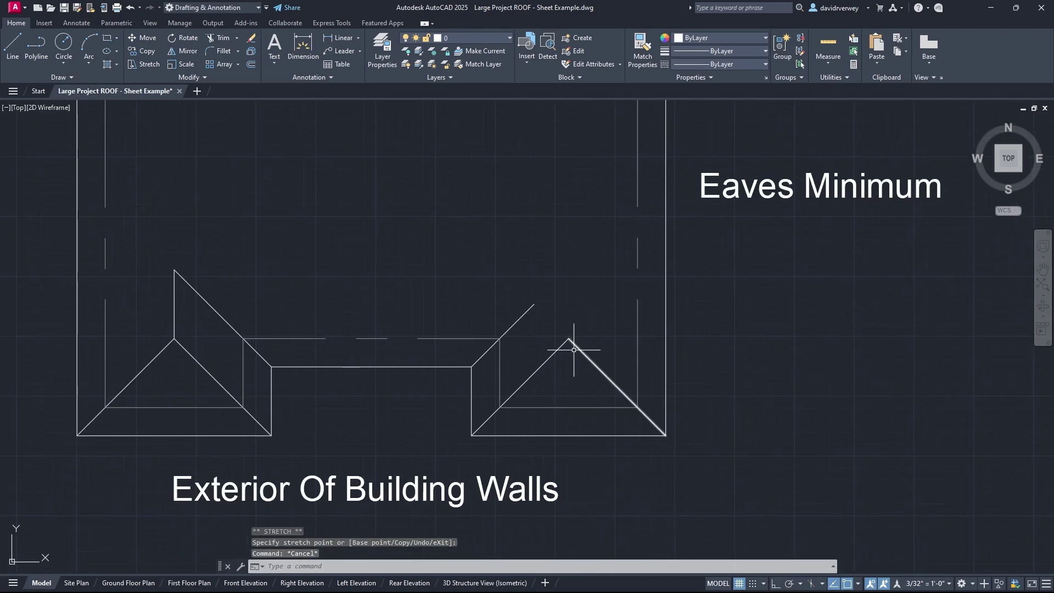
left_click(530, 307)
left_click(534, 304)
left_click(574, 264)
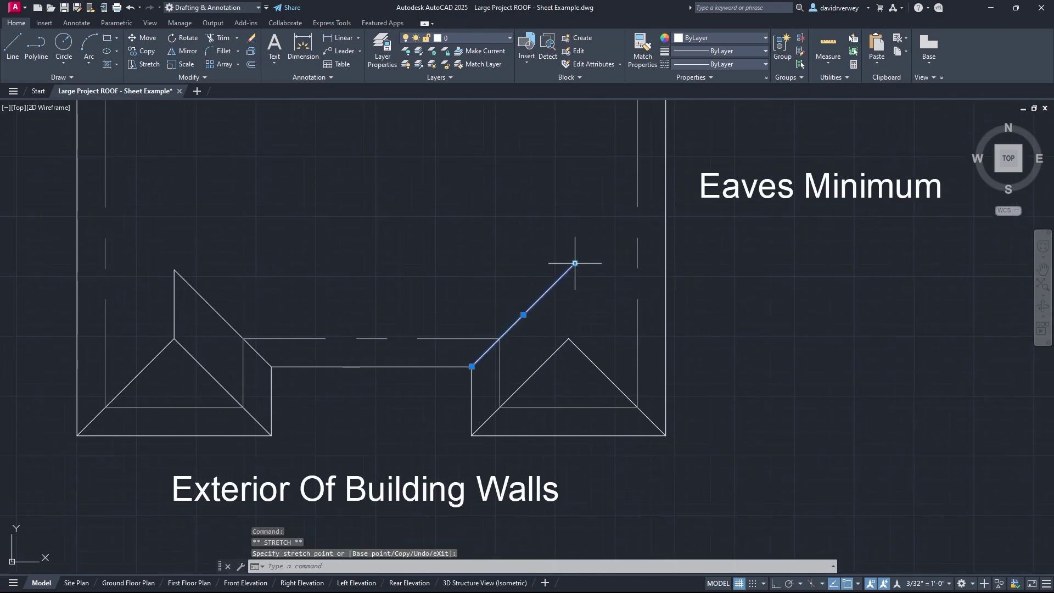
key("Escape")
Draw a ridge line from the right hip peak up to the valley diagonal.
left_click(13, 44)
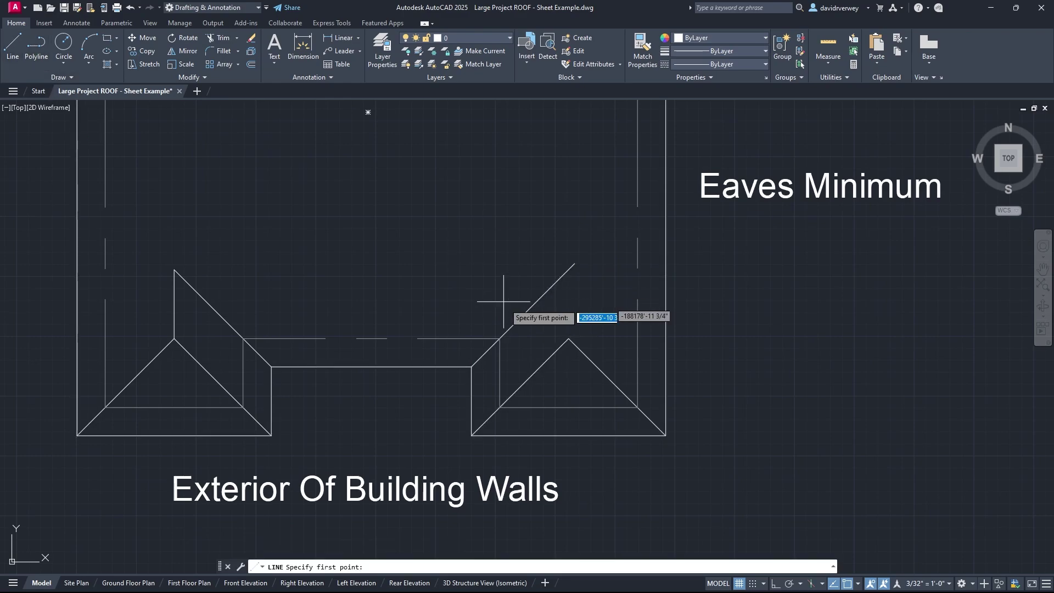
left_click(568, 339)
scroll(572, 300, "up", 4)
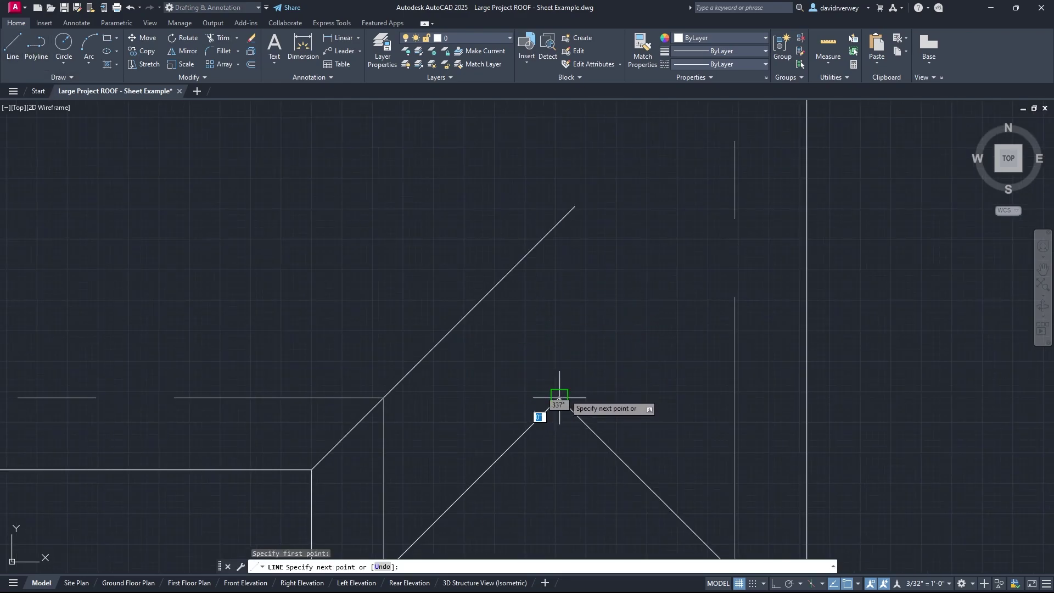
left_click(558, 223)
key("Escape")
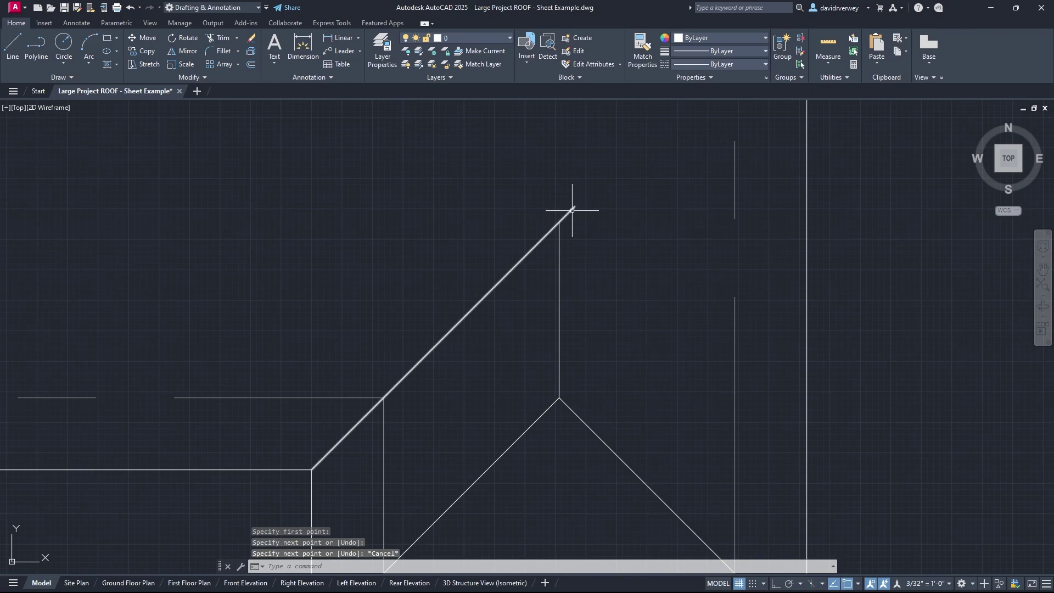
left_click(569, 213)
left_click(559, 223)
scroll(424, 362, "down", 4)
scroll(494, 373, "down", 3)
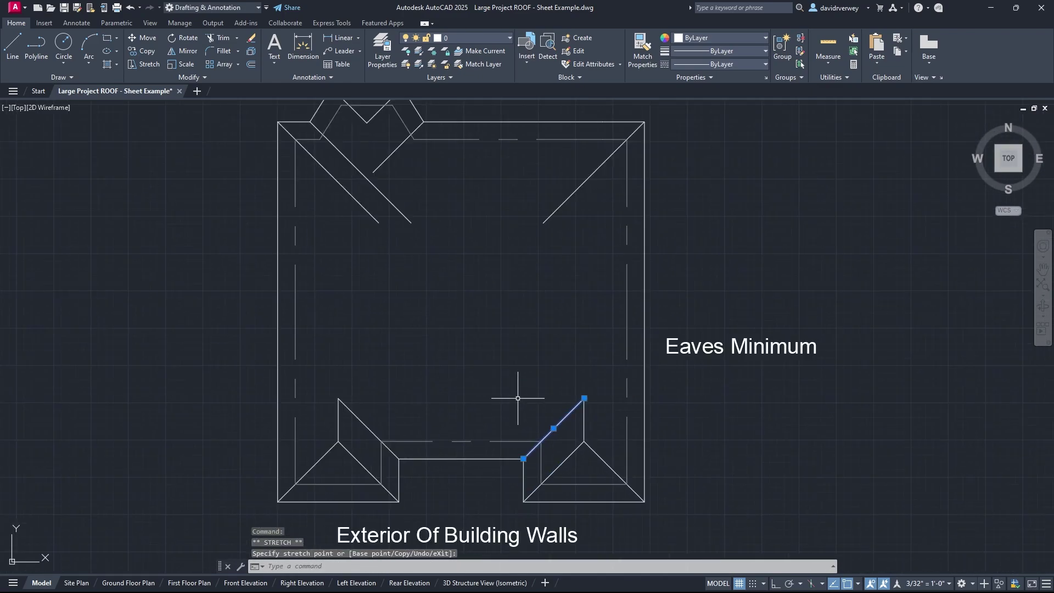
scroll(496, 318, "up", 2)
Stretch the upper-right and upper-left hip lines down toward the plan centre.
key("Escape")
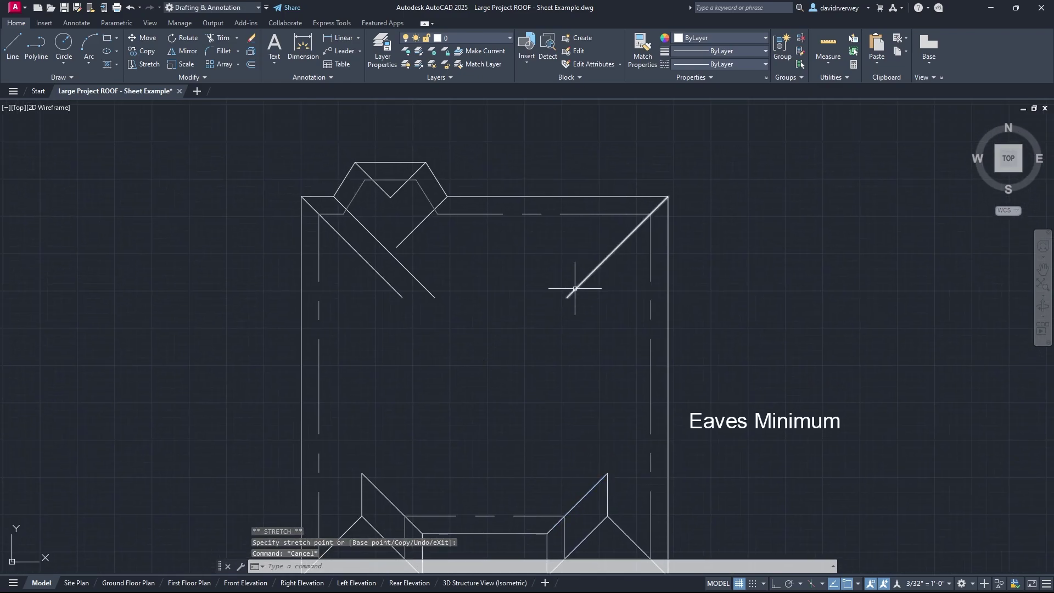
left_click(569, 294)
left_click(567, 297)
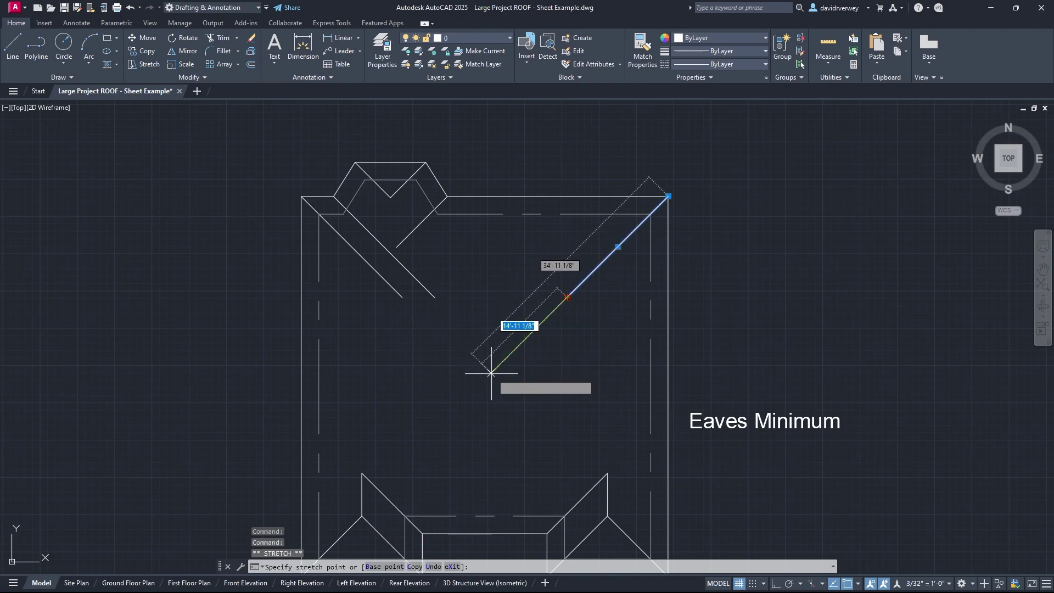
left_click(472, 391)
key("Escape")
left_click(391, 284)
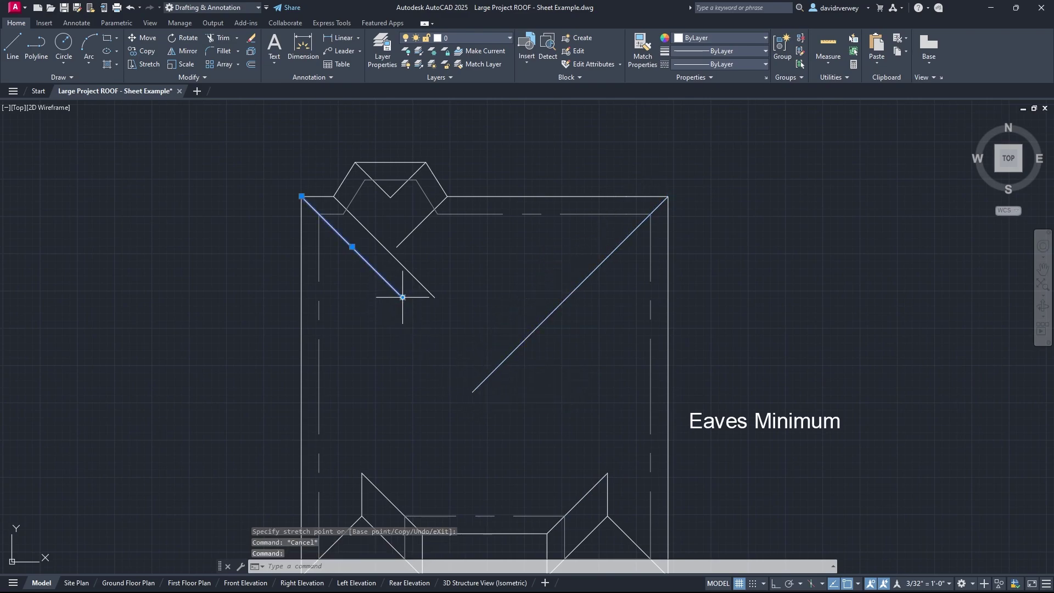
left_click(402, 296)
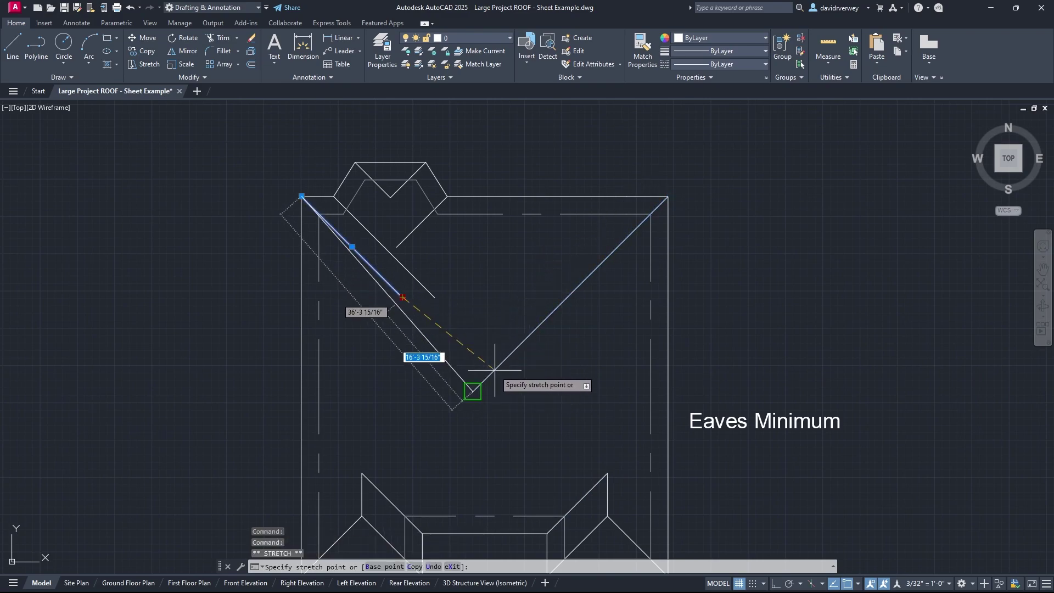
scroll(477, 385, "up", 2)
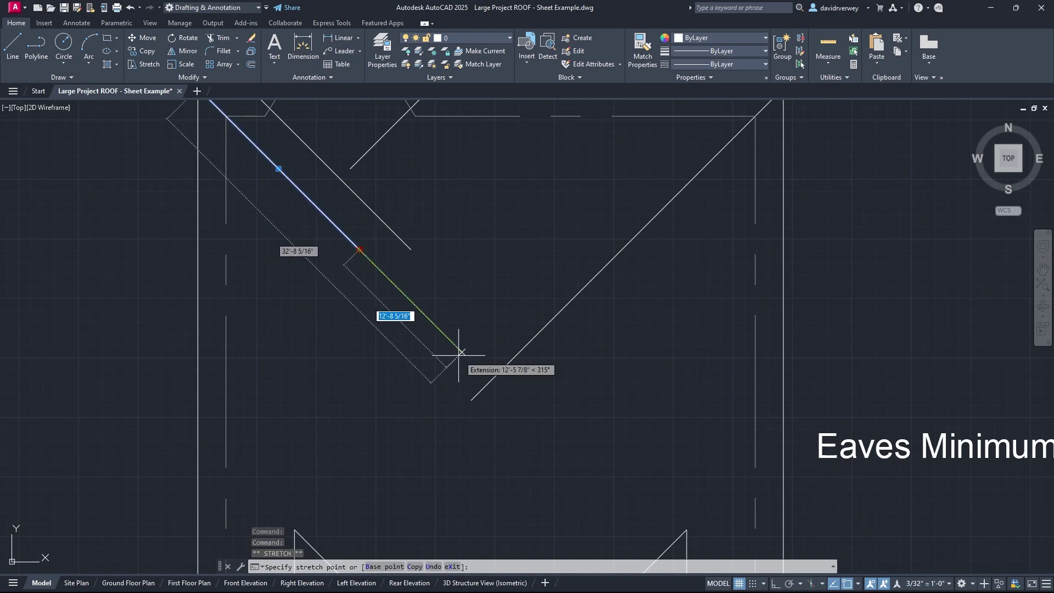
left_click(490, 379)
key("Escape")
Join the upper-right hip's end to the left hip at the shared V point.
left_click(479, 391)
left_click(471, 399)
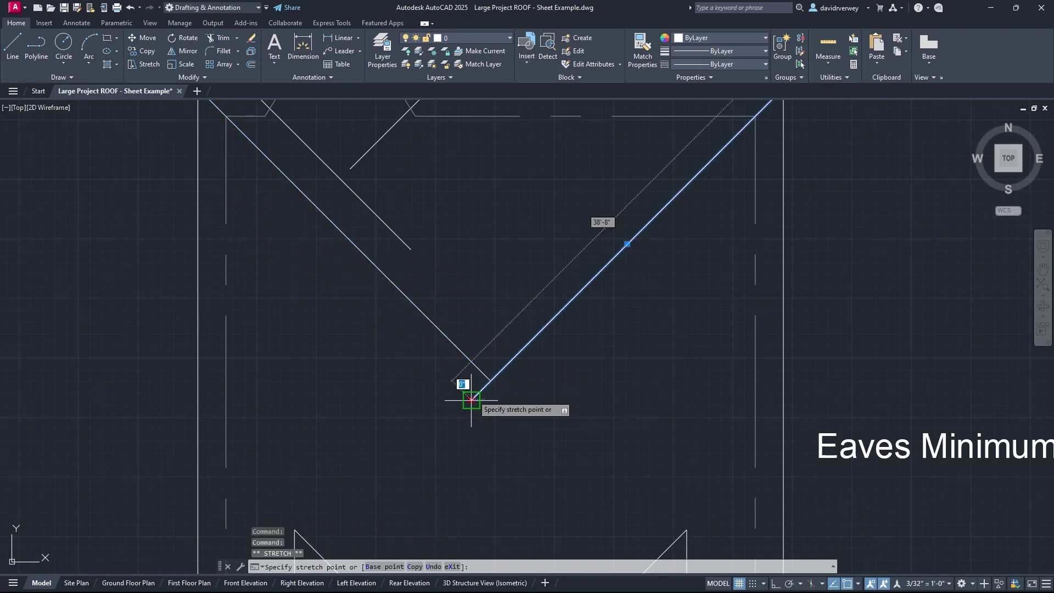
left_click(490, 378)
scroll(545, 345, "down", 2)
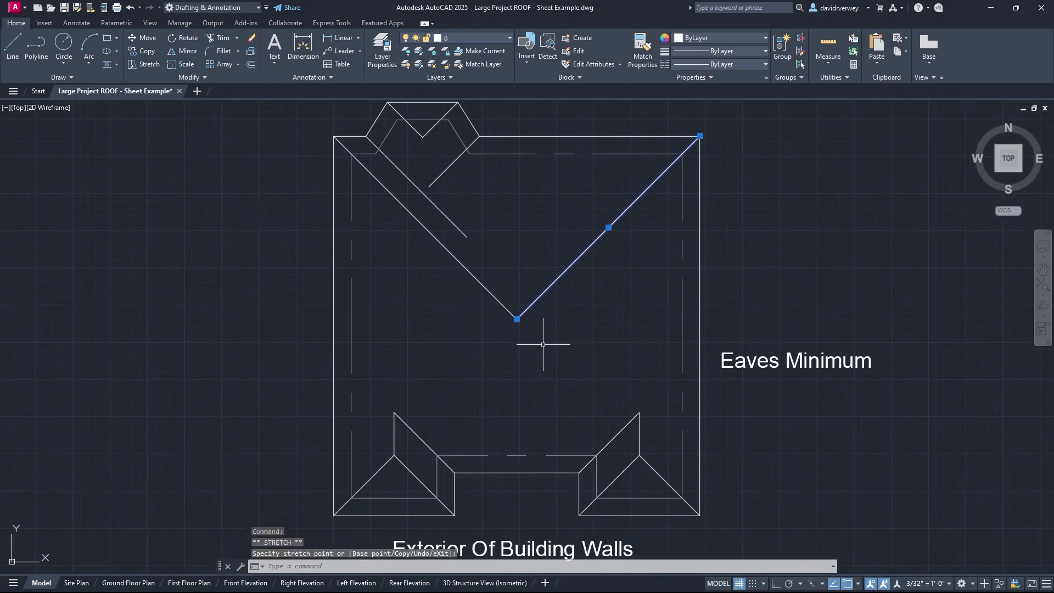
middle_click_drag(542, 344, 549, 394)
key("Escape")
Extend the top bump-out valley line down onto the left hip.
middle_click_drag(508, 266, 503, 291)
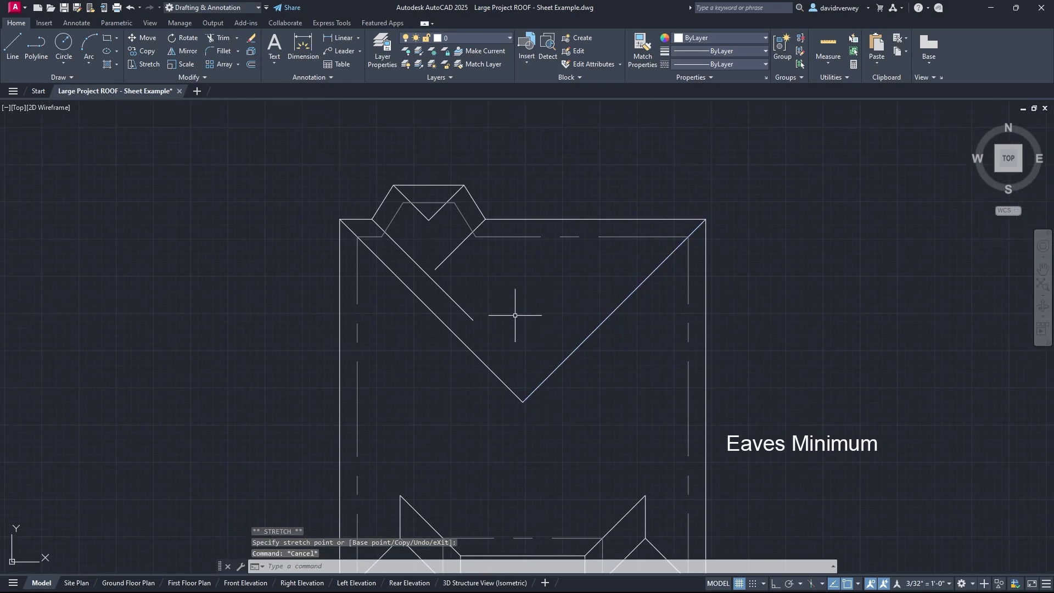
middle_click_drag(513, 319, 482, 267)
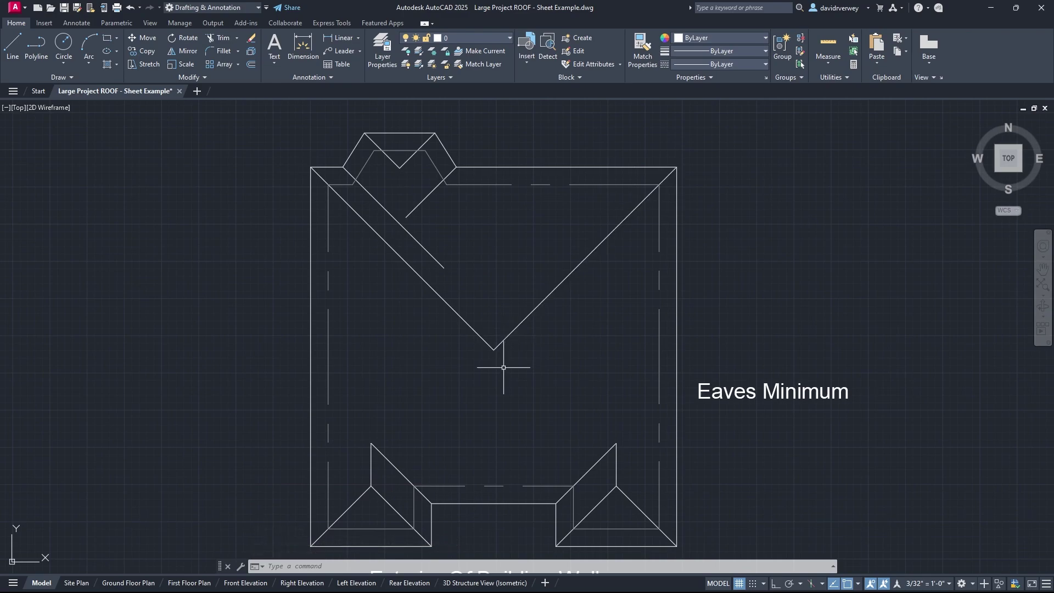
middle_click_drag(501, 367, 480, 372)
scroll(449, 271, "up", 4)
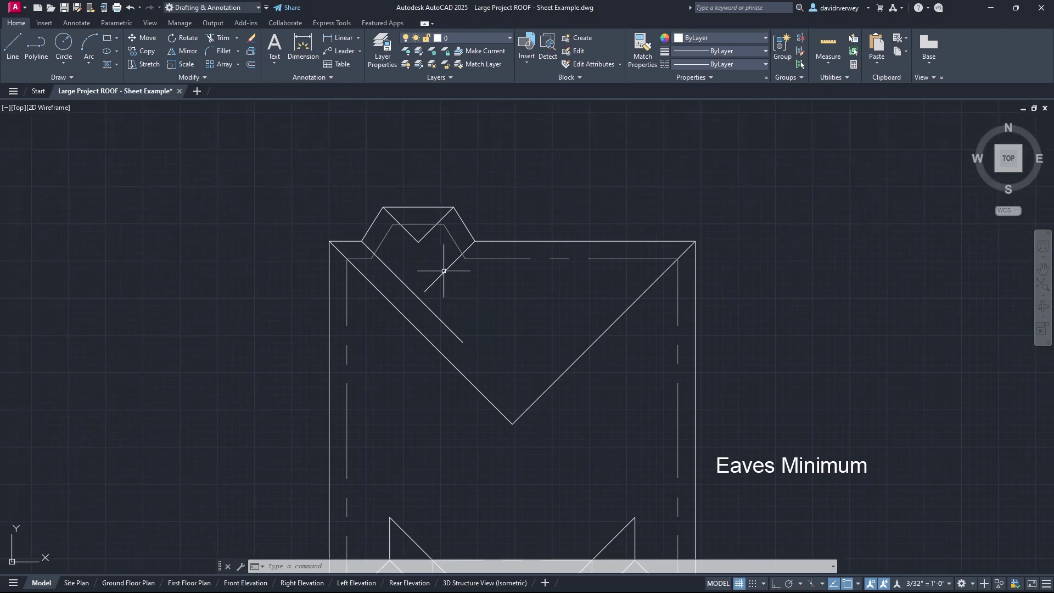
left_click(430, 281)
left_click(395, 316)
left_click(382, 324)
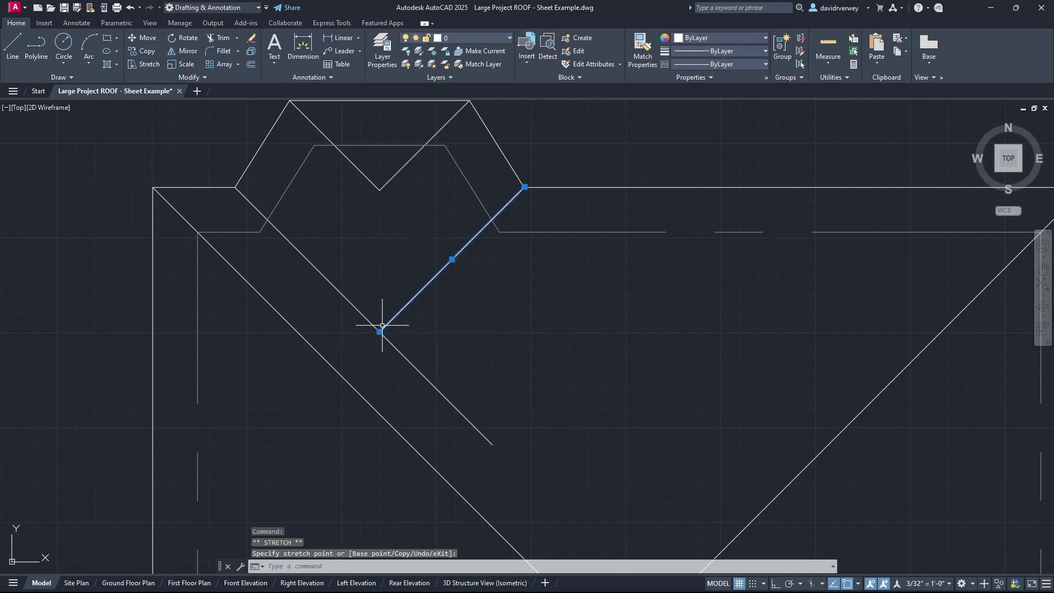
key("Escape")
Pull the long upper-left hip's end up to the valley intersection.
scroll(483, 363, "down", 4)
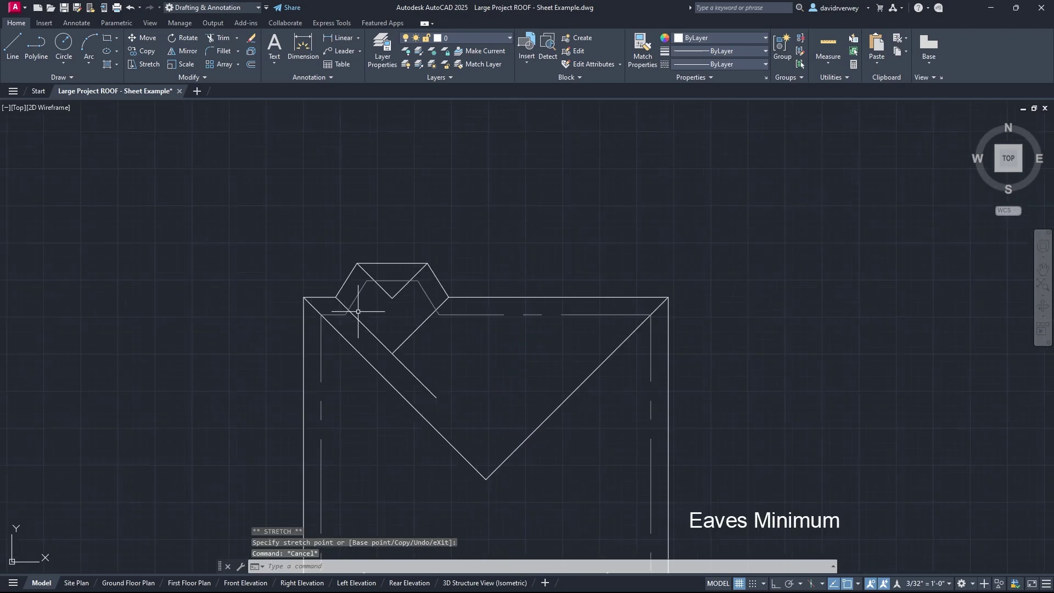
scroll(419, 338, "up", 4)
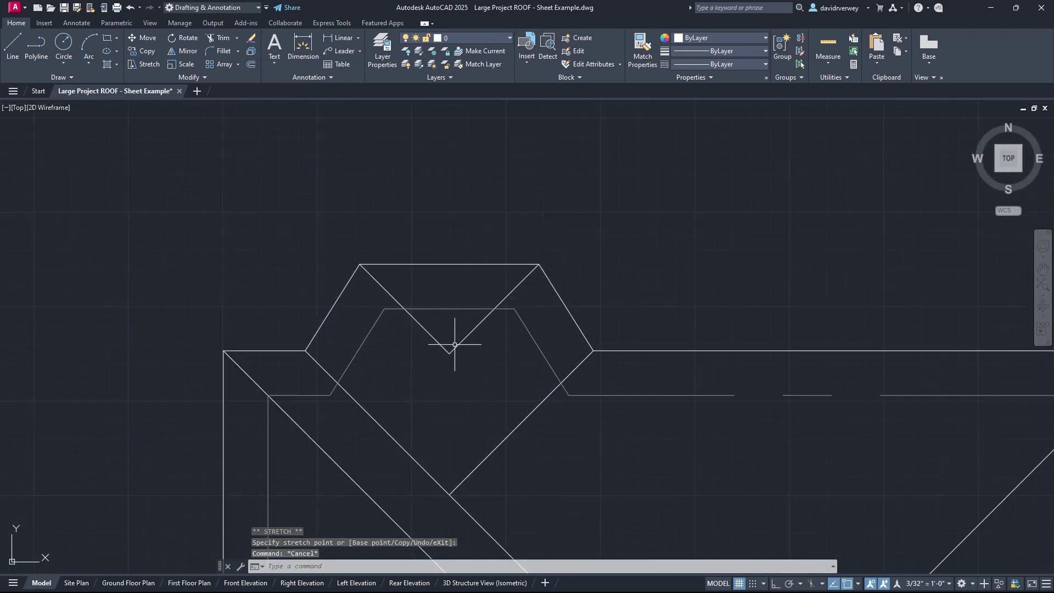
left_click(440, 485)
middle_click_drag(555, 506, 510, 357)
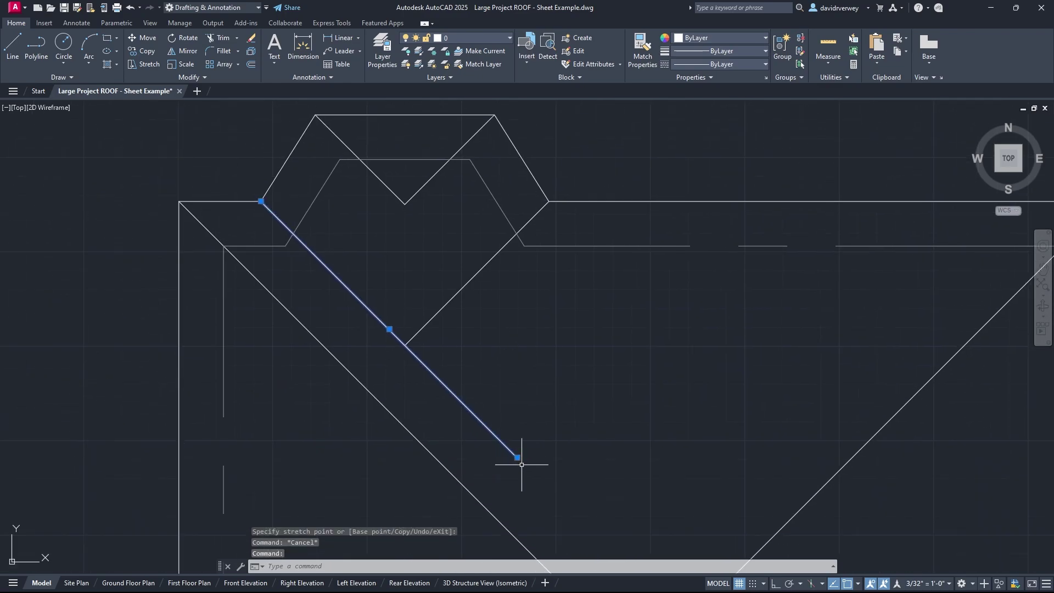
left_click(517, 458)
left_click(404, 345)
middle_click_drag(496, 307, 565, 374)
key("Escape")
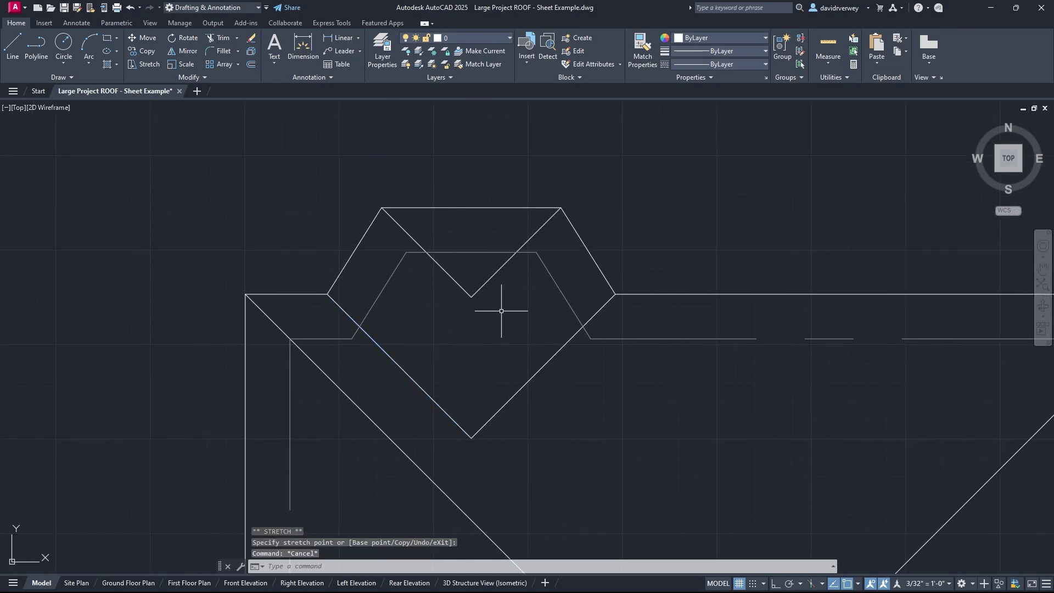
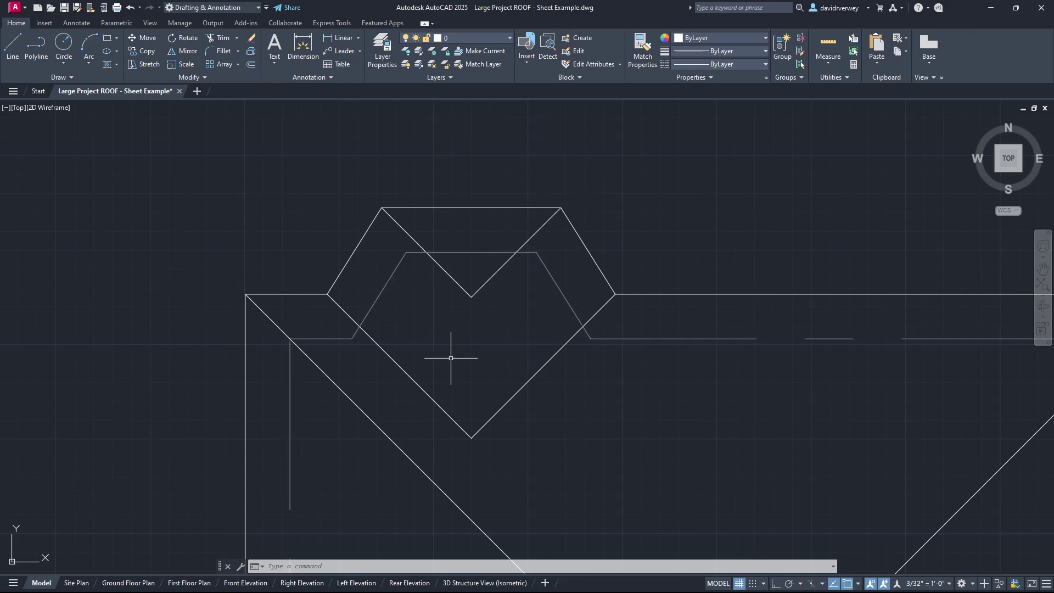
Draw a 20' hip line at 45° from the lower-left roof corner.
scroll(557, 296, "down", 5)
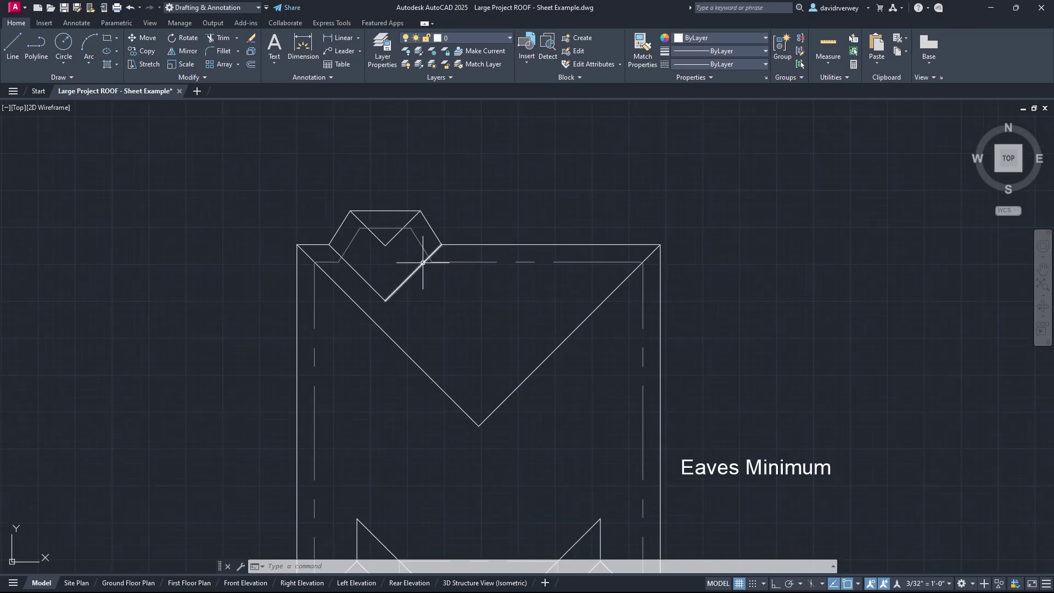
middle_click_drag(496, 324, 513, 270)
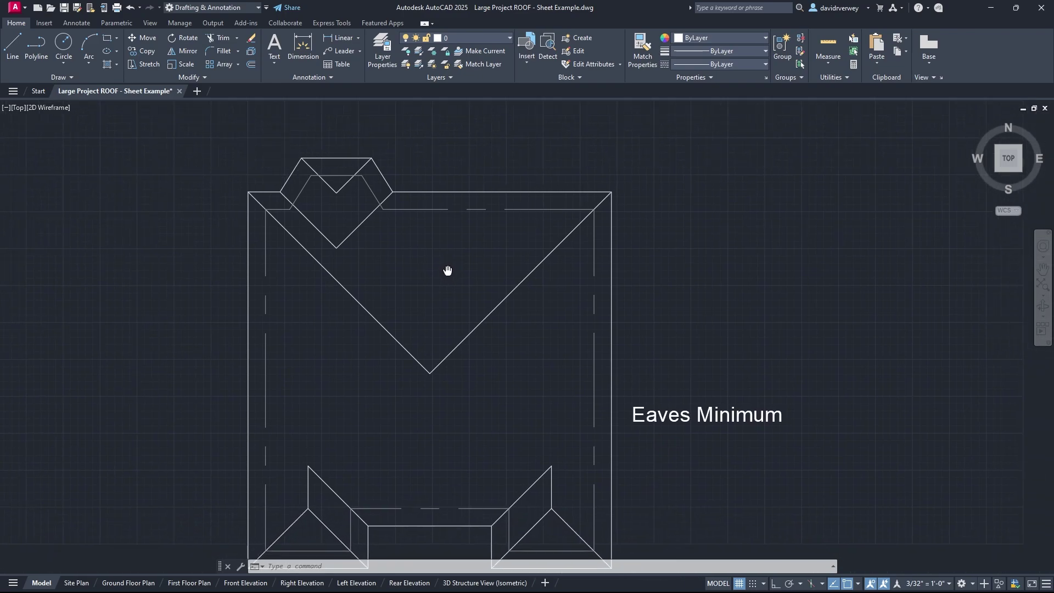
mouse_move(507, 414)
middle_mouse_down()
mouse_move(538, 455)
mouse_move(532, 353)
middle_mouse_up()
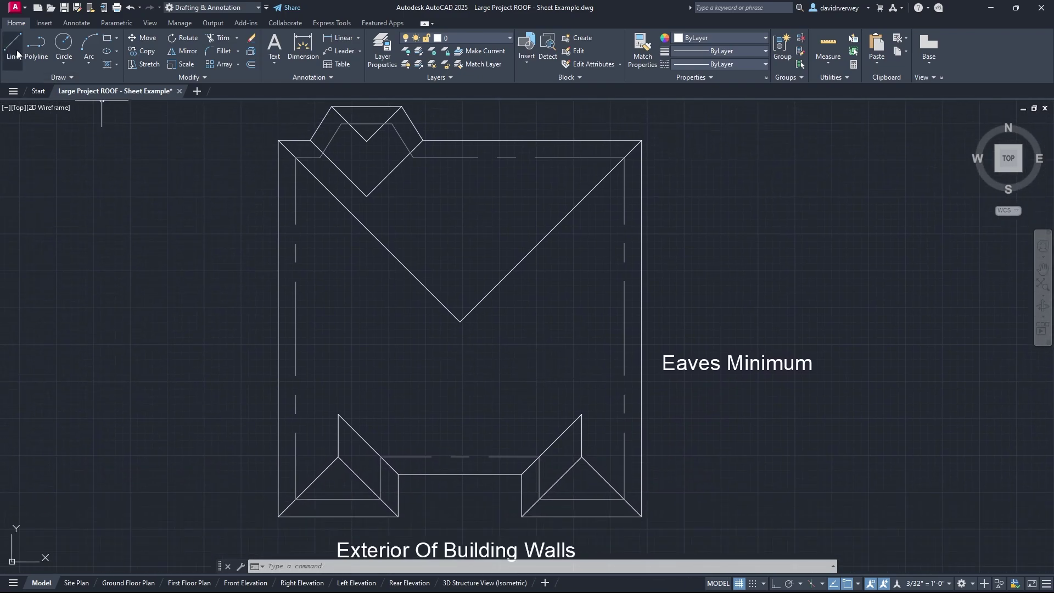
left_click(12, 43)
left_click(338, 414)
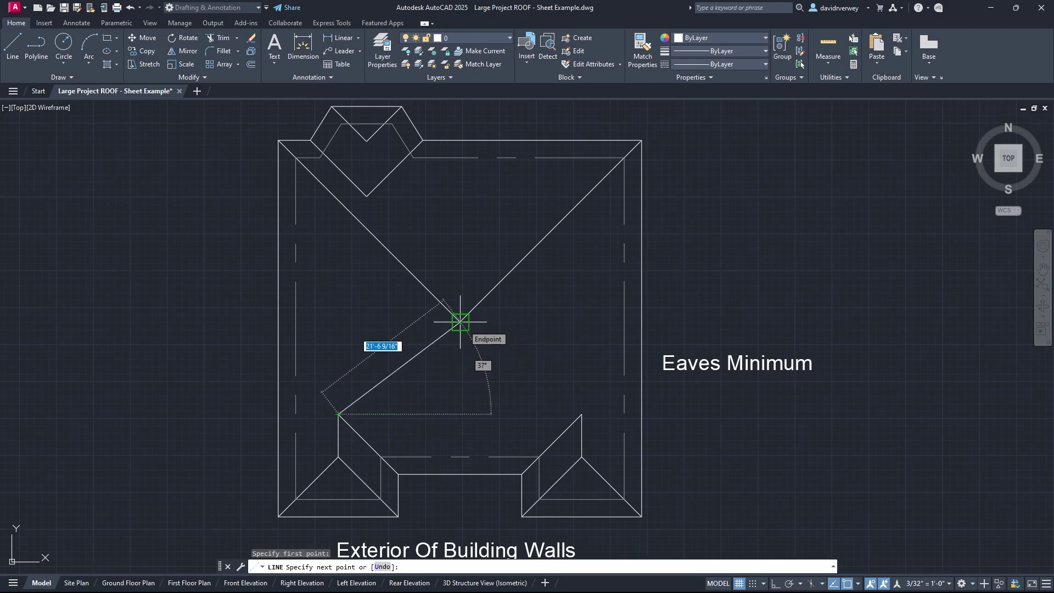
type("23")
key("Tab")
type("35")
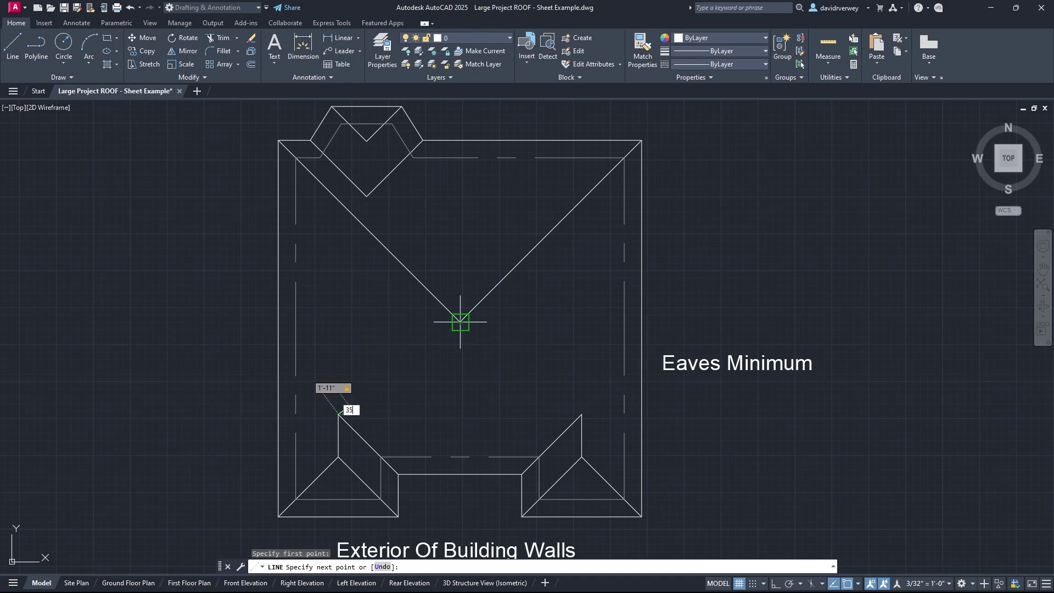
key("Return")
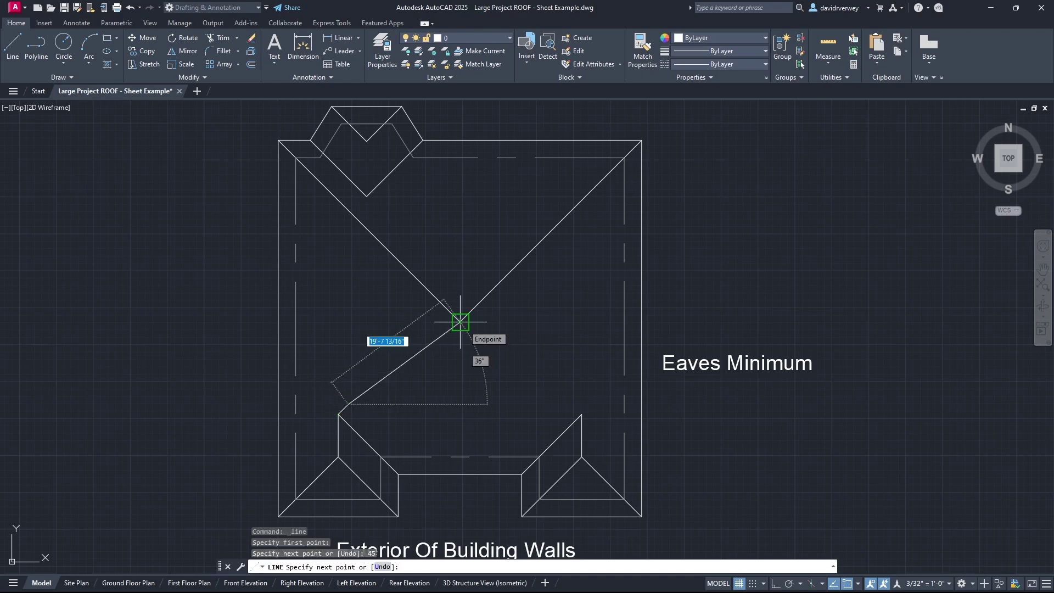
type("20")
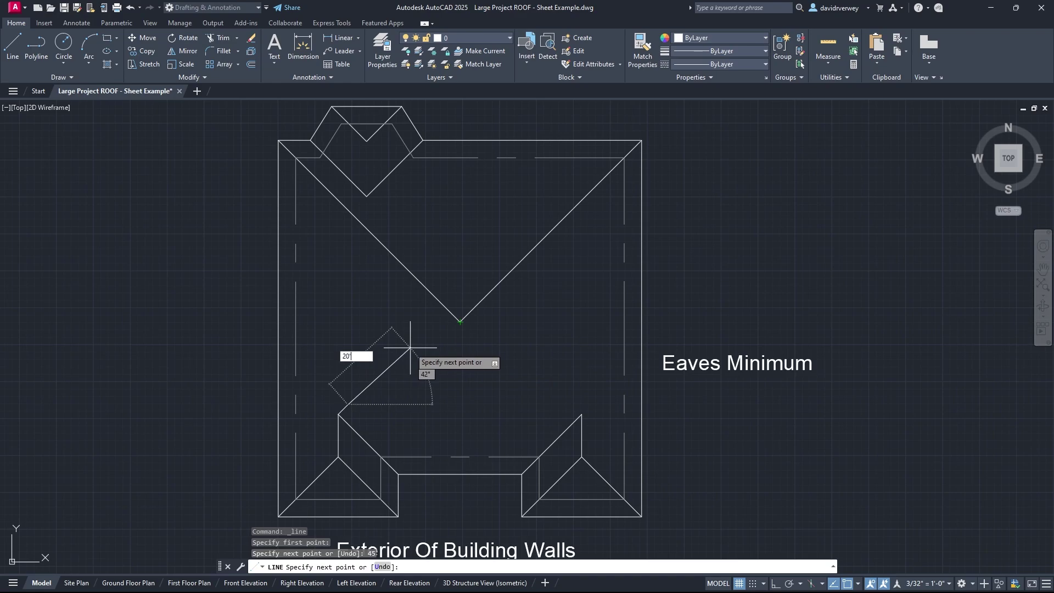
key("Tab")
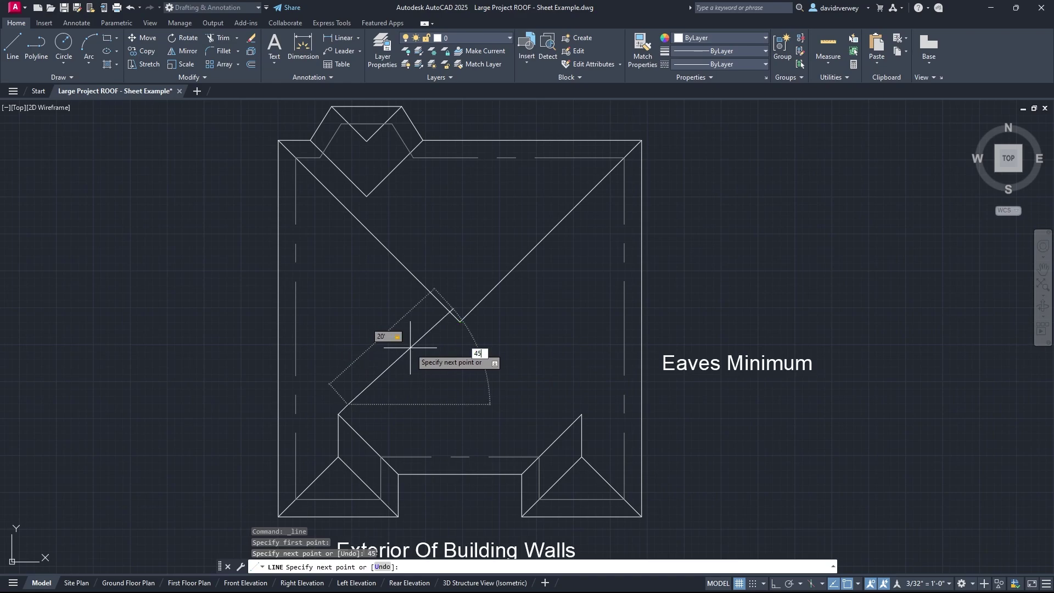
type("45")
key("Return")
key("Escape")
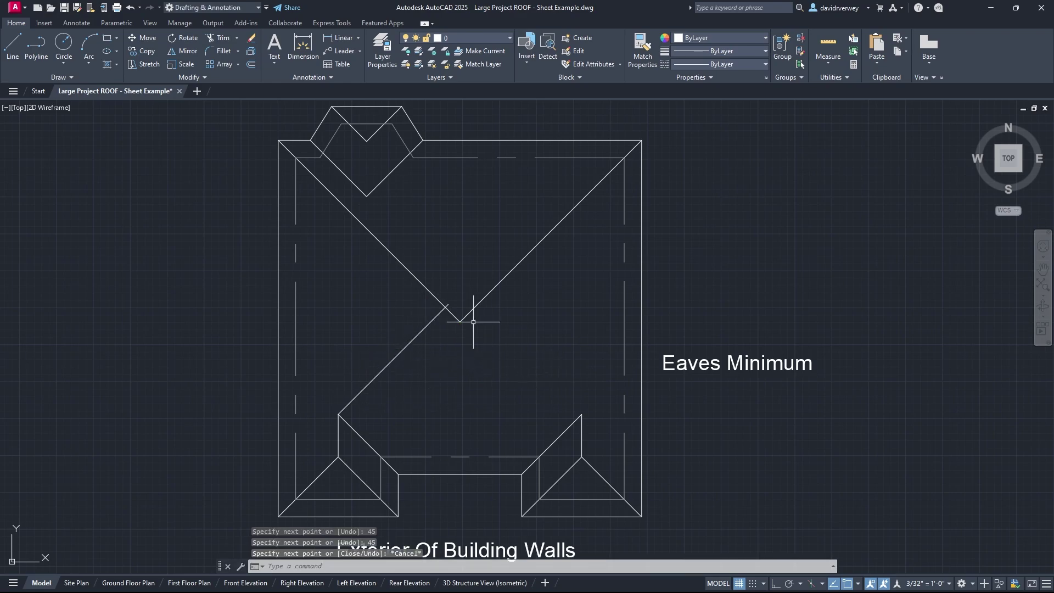
Draw a 20' hip line at 135° from the lower-right roof corner.
left_click(13, 44)
left_click(581, 414)
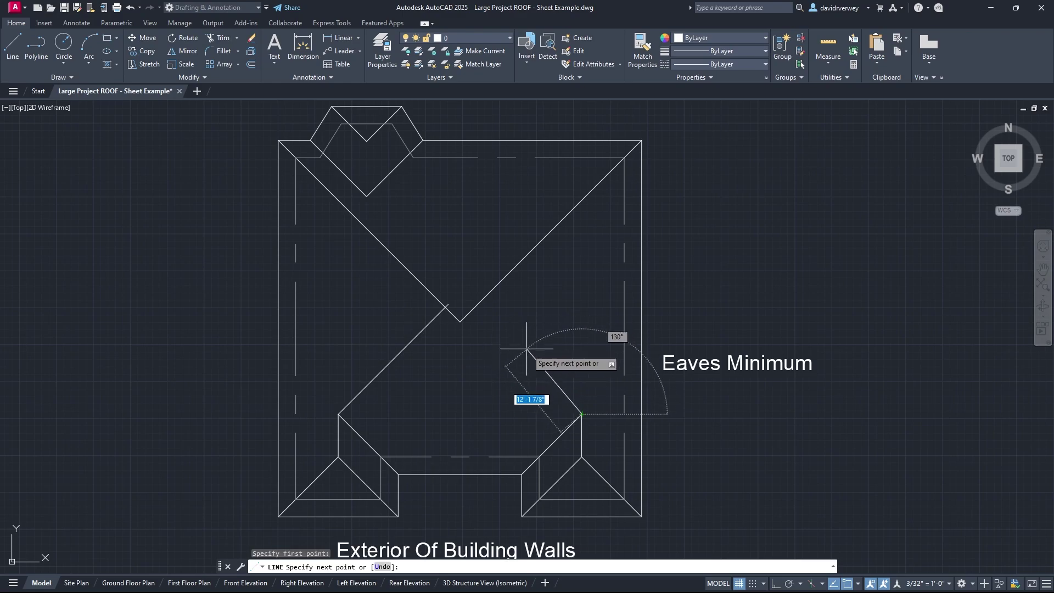
type("20")
key("Tab")
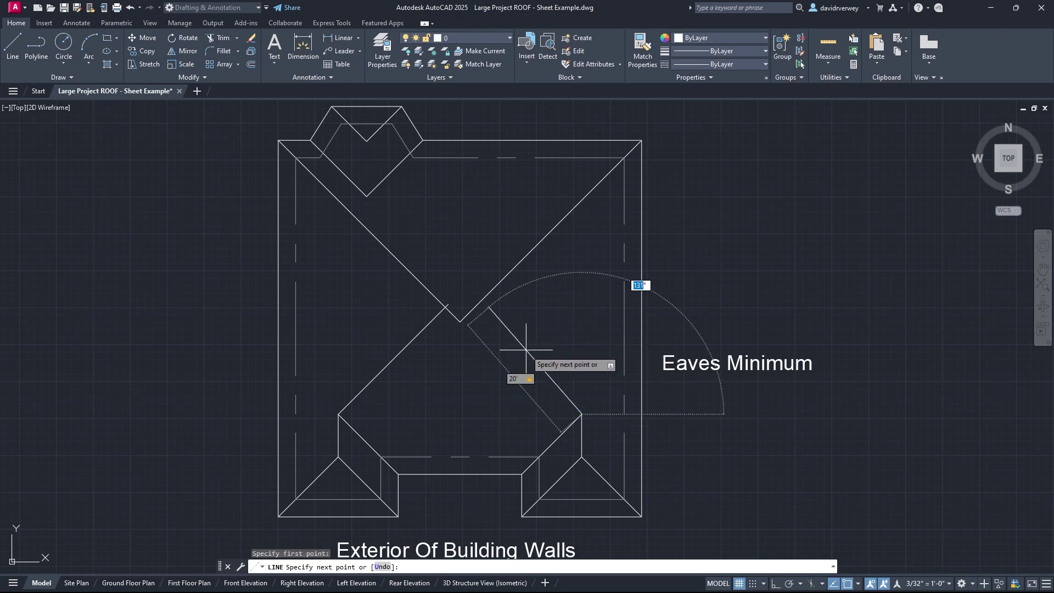
type("135")
key("Return")
key("Escape")
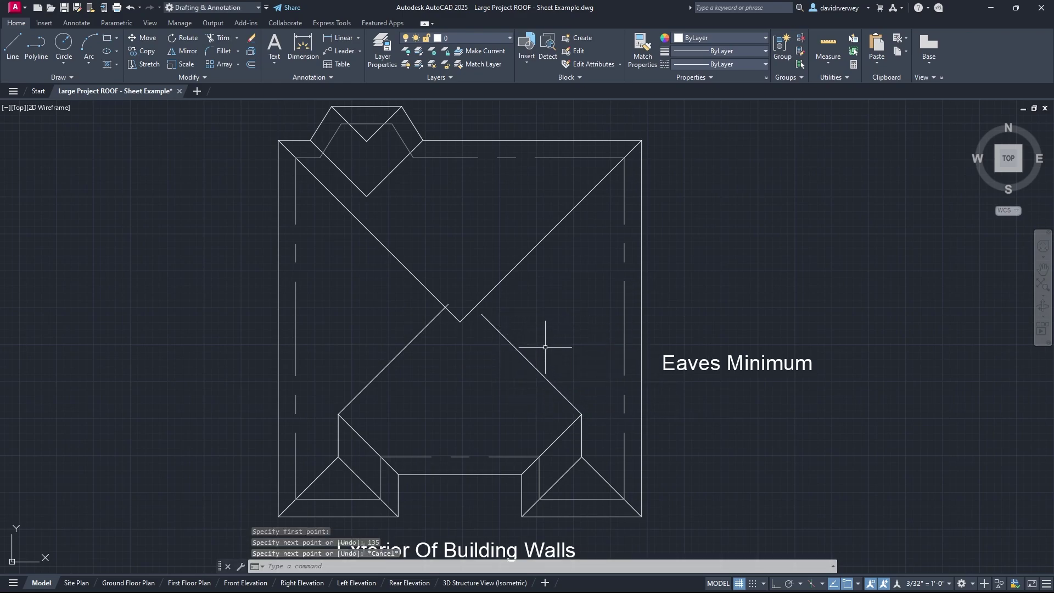
scroll(532, 358, "up", 3)
Check the right hip's top endpoint, then recenter the view on the hip intersection.
left_click(532, 366)
left_click(522, 358)
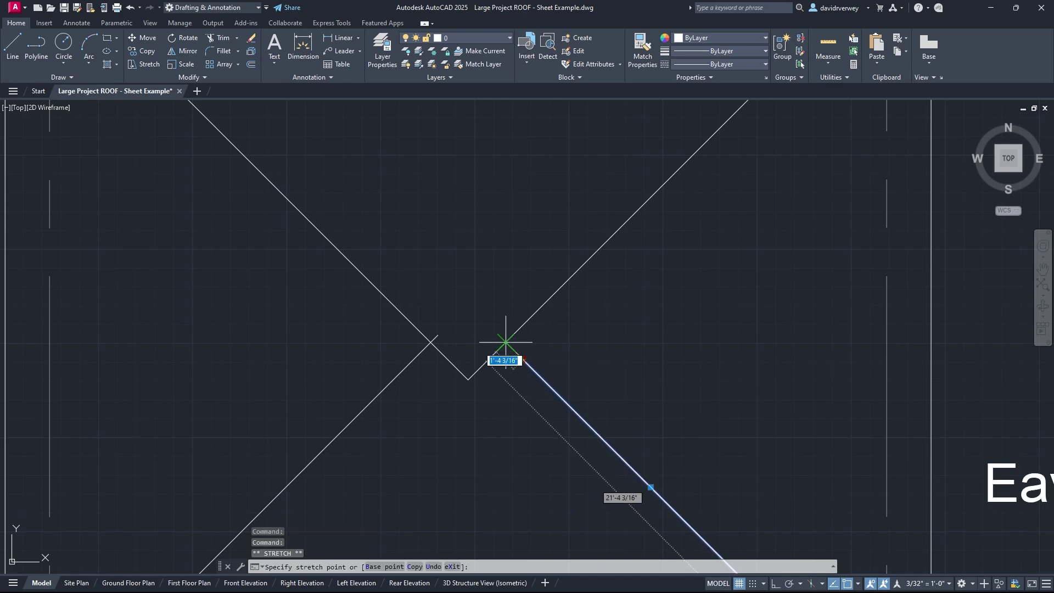
scroll(528, 363, "down", 2)
scroll(541, 348, "down", 2)
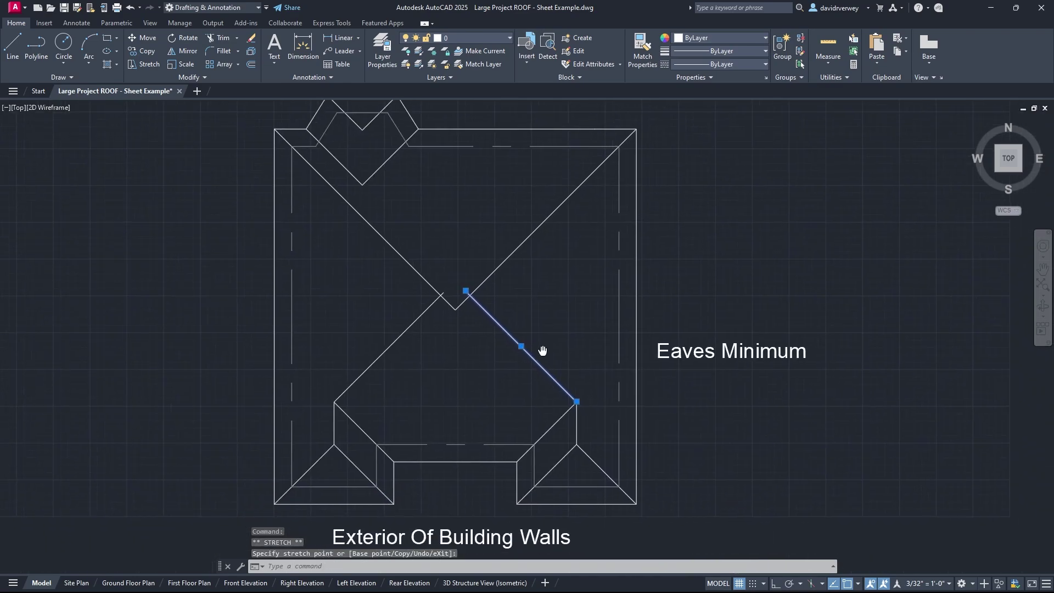
key("Escape")
middle_click_drag(545, 335, 507, 359)
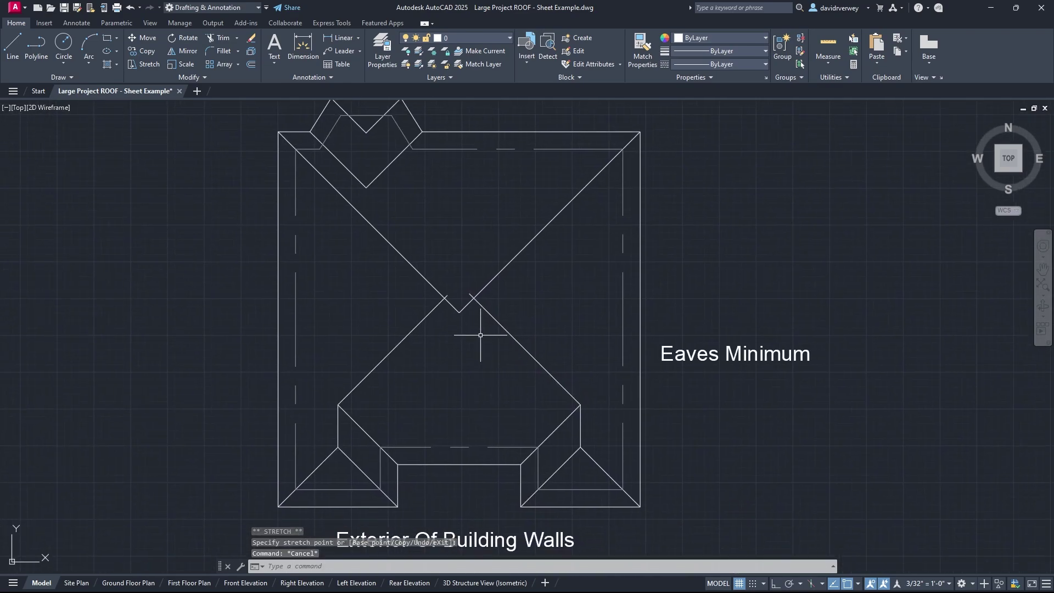
scroll(496, 367, "up", 2)
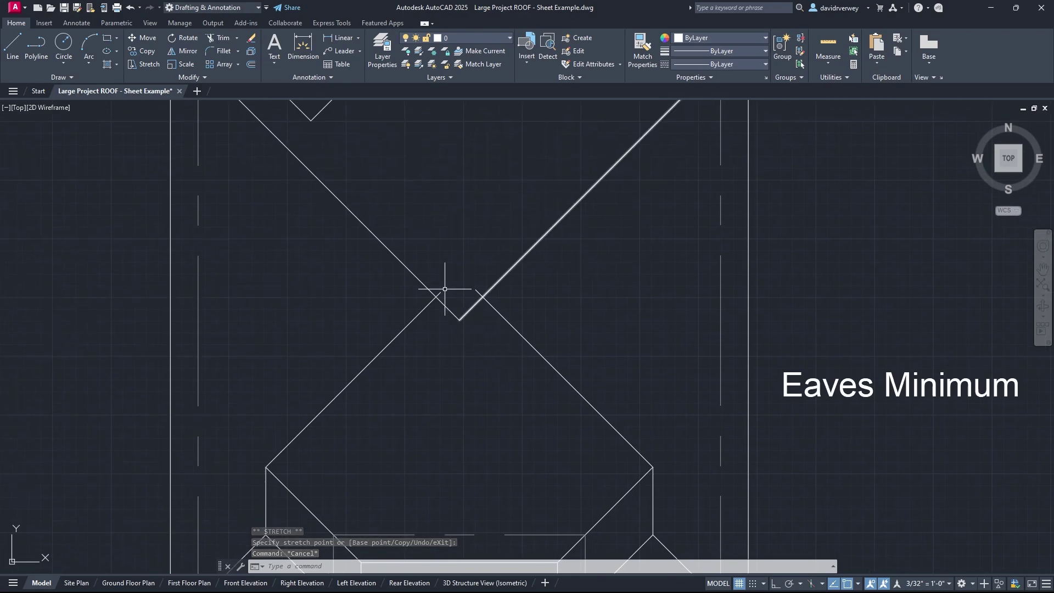
scroll(448, 306, "up", 2)
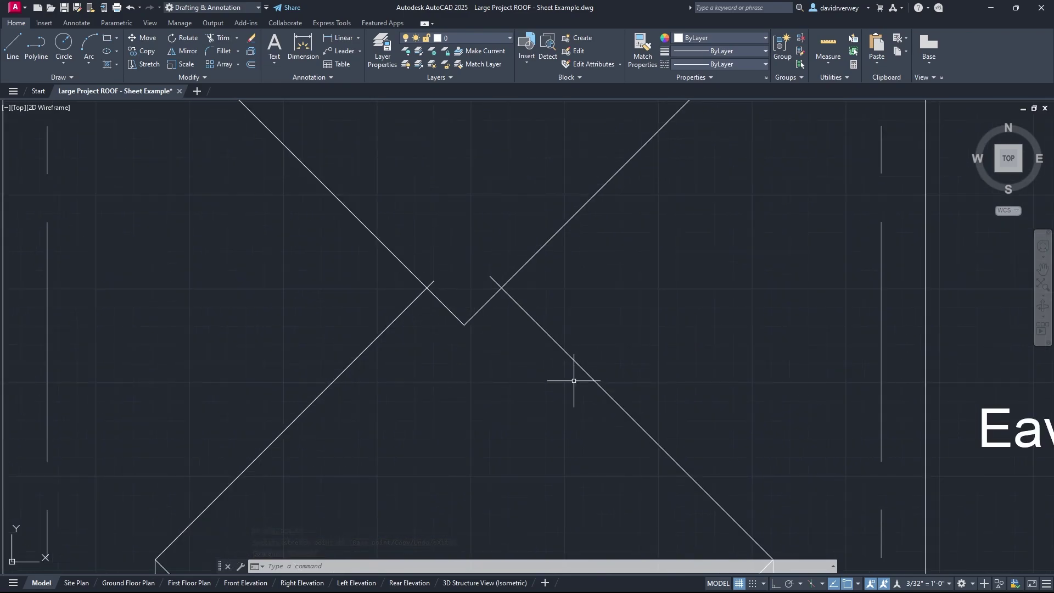
middle_click_drag(574, 380, 552, 397)
Cancel a line begun at the hip intersection and start Trim with TR.
left_click(12, 47)
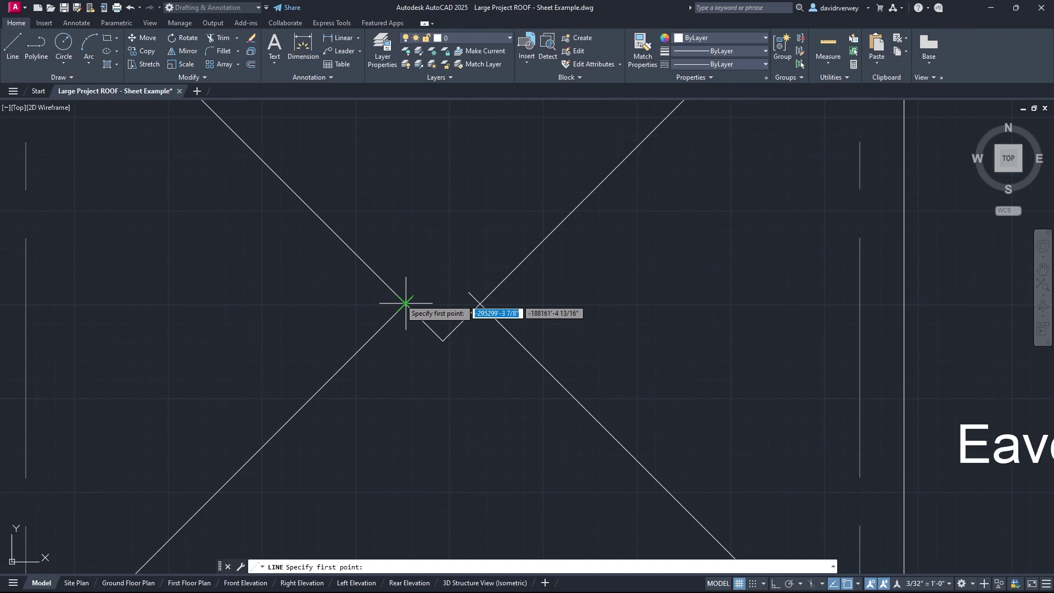
left_click(405, 303)
key("Escape")
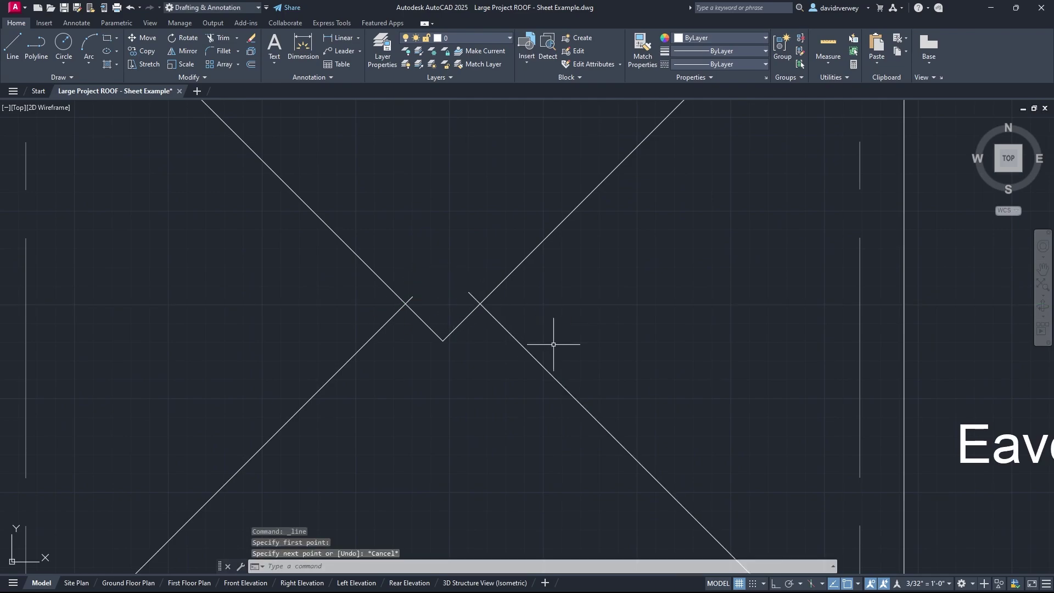
type("tr")
key("Return")
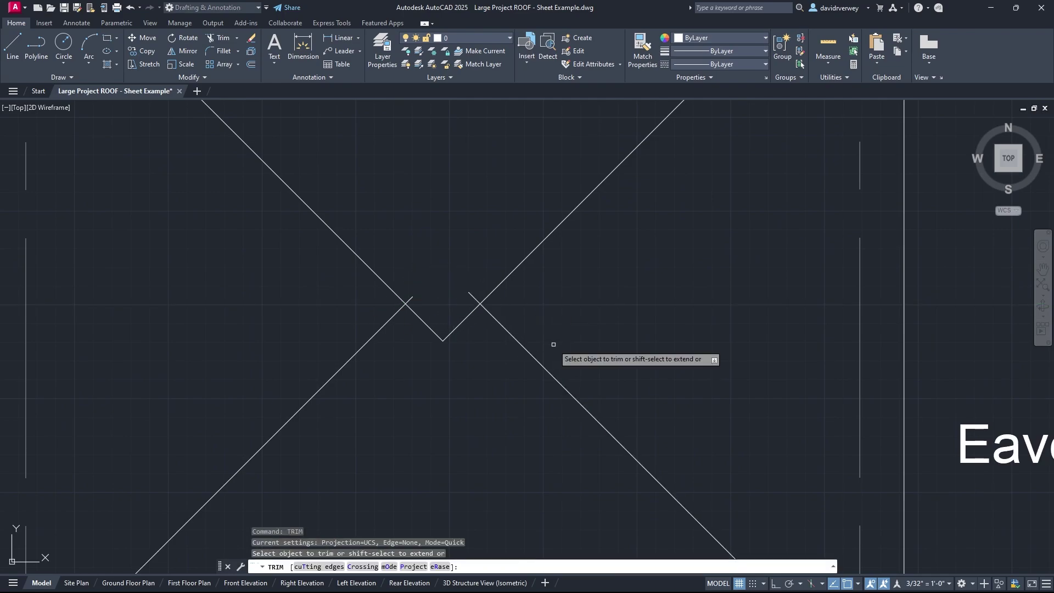
Trim away both lower V segments below the hip intersection using a fence.
left_click(463, 329)
left_click(409, 330)
key("Return")
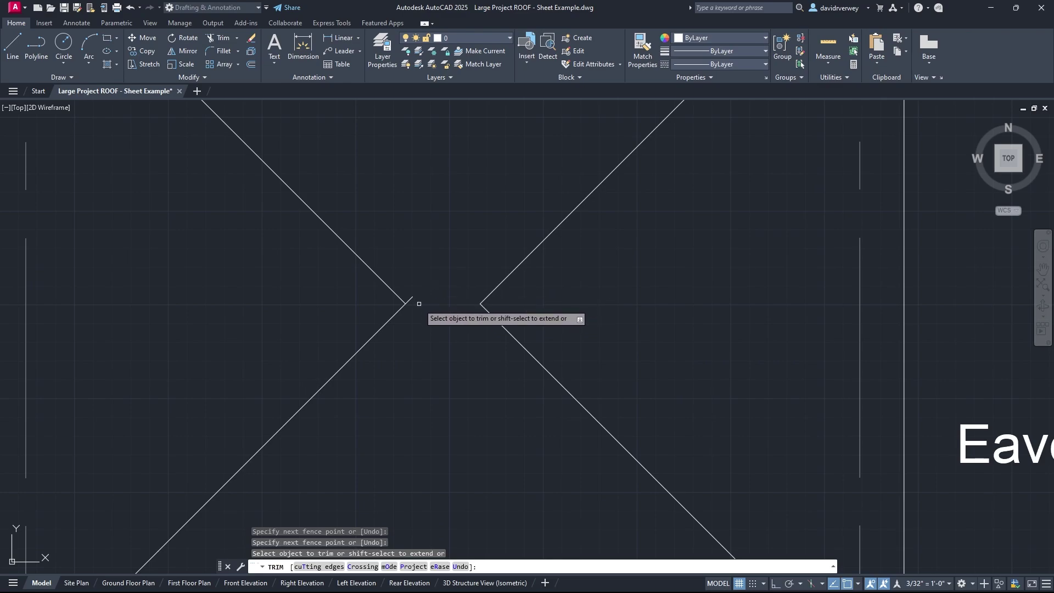
scroll(497, 384, "down", 3)
middle_click_drag(482, 324, 505, 361)
key("Escape")
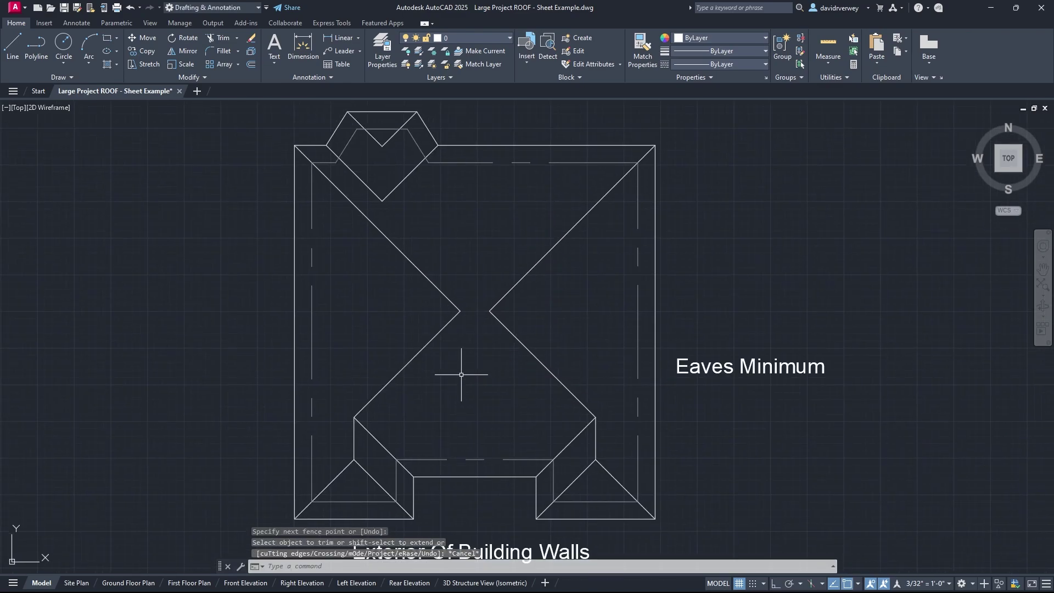
scroll(456, 377, "up", 5)
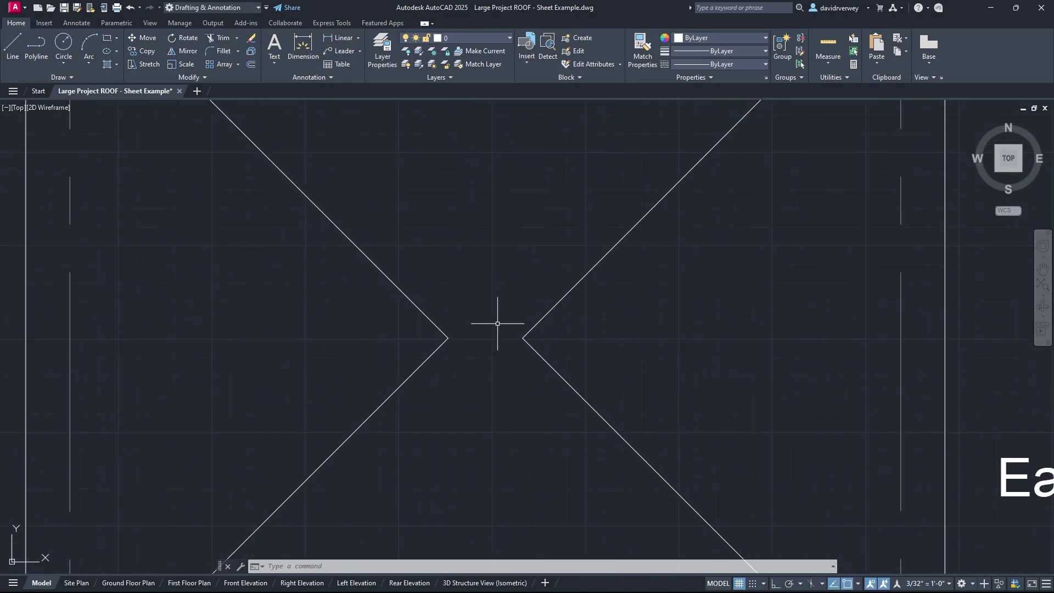
Draw a short ridge line from the left hip vertex to the right hip vertex.
left_click(12, 47)
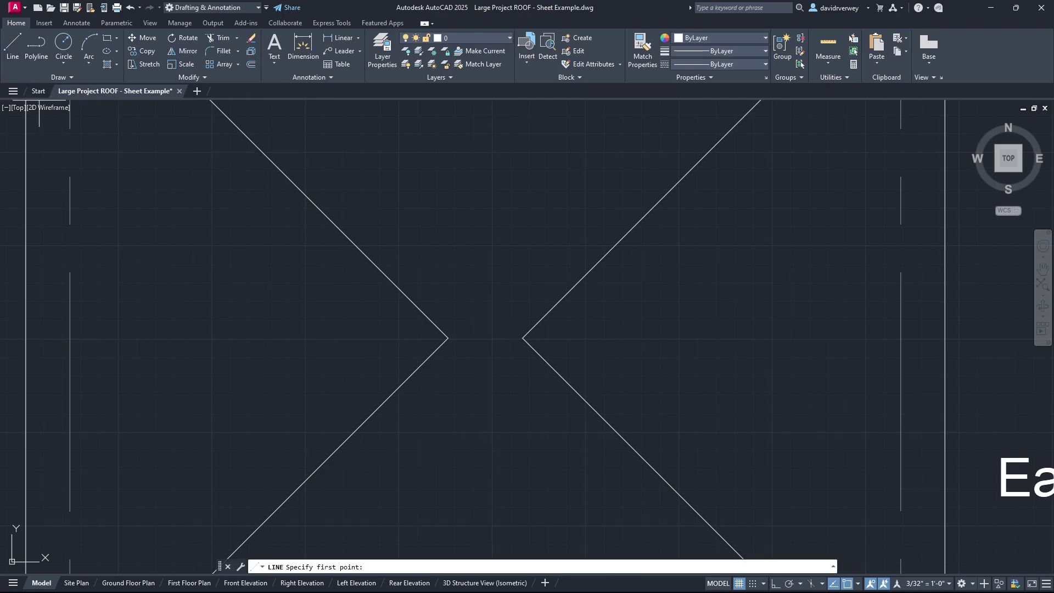
left_click(448, 337)
left_click(522, 338)
key("Escape")
scroll(549, 385, "down", 4)
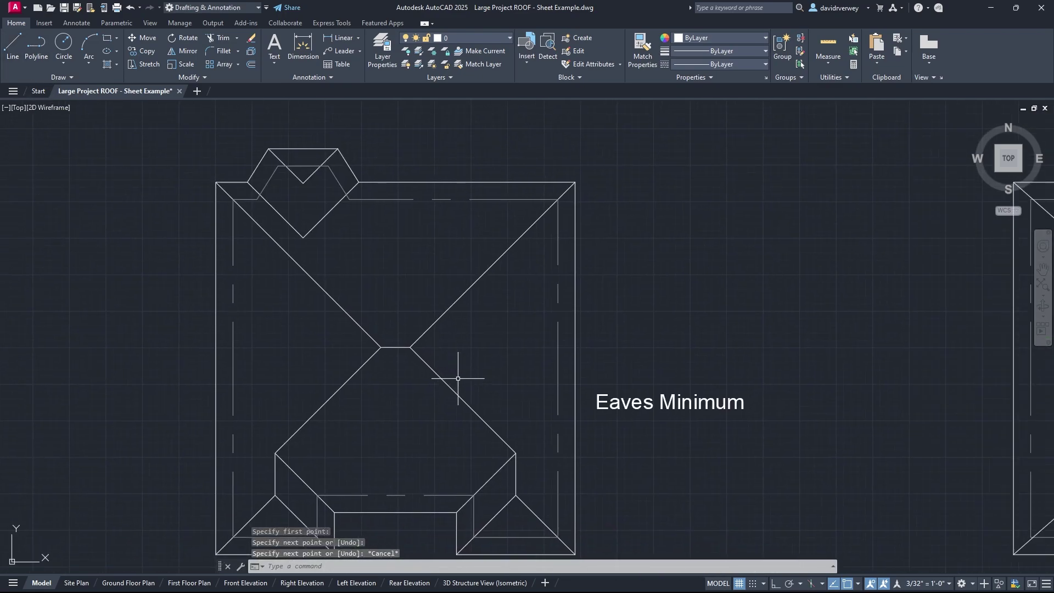
scroll(446, 294, "up", 6)
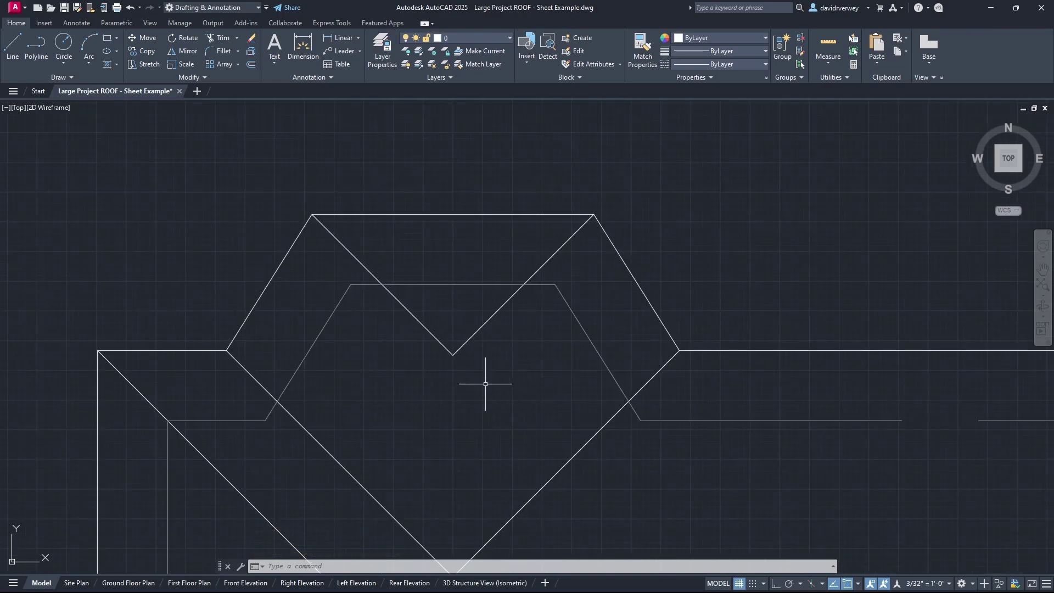
Pan around the roof plan to inspect the gable valley and Eaves Minimum note.
mouse_move(485, 384)
middle_mouse_down()
mouse_move(486, 404)
mouse_move(468, 375)
middle_mouse_up()
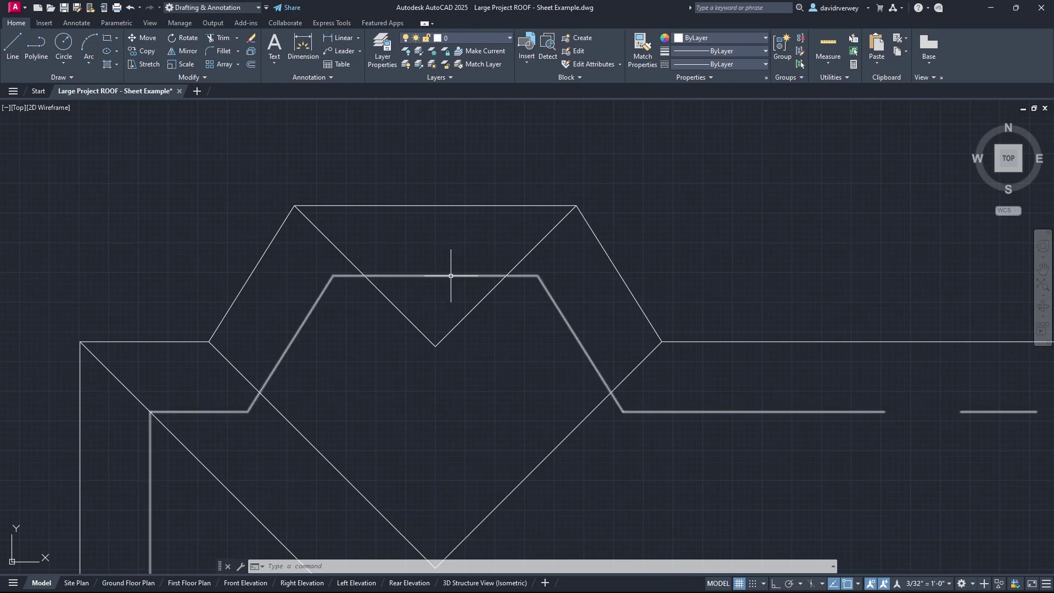
mouse_move(452, 370)
middle_mouse_down()
mouse_move(473, 383)
mouse_move(475, 421)
middle_mouse_up()
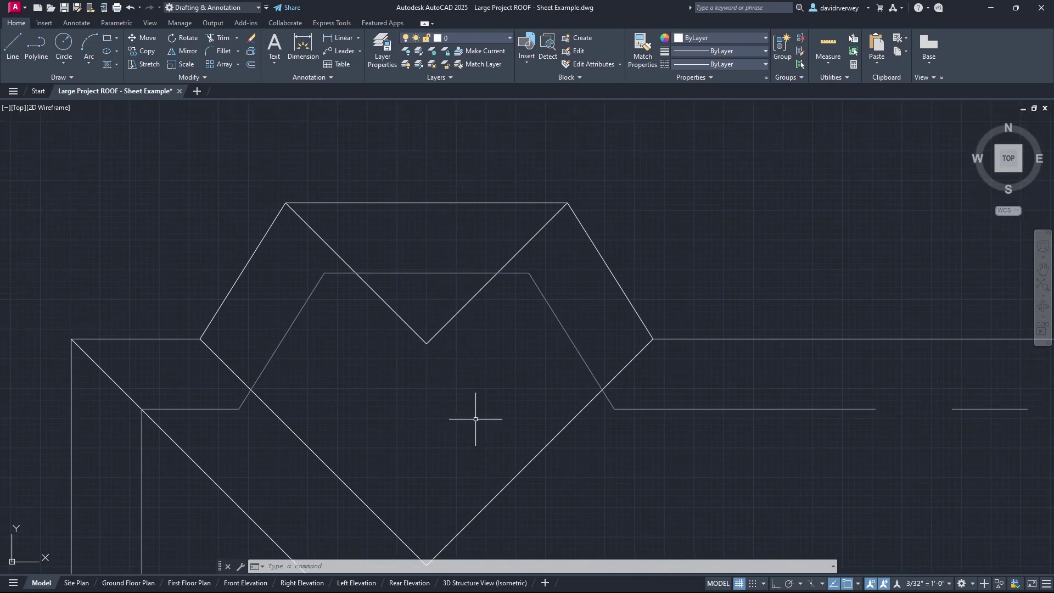
scroll(475, 419, "down", 5)
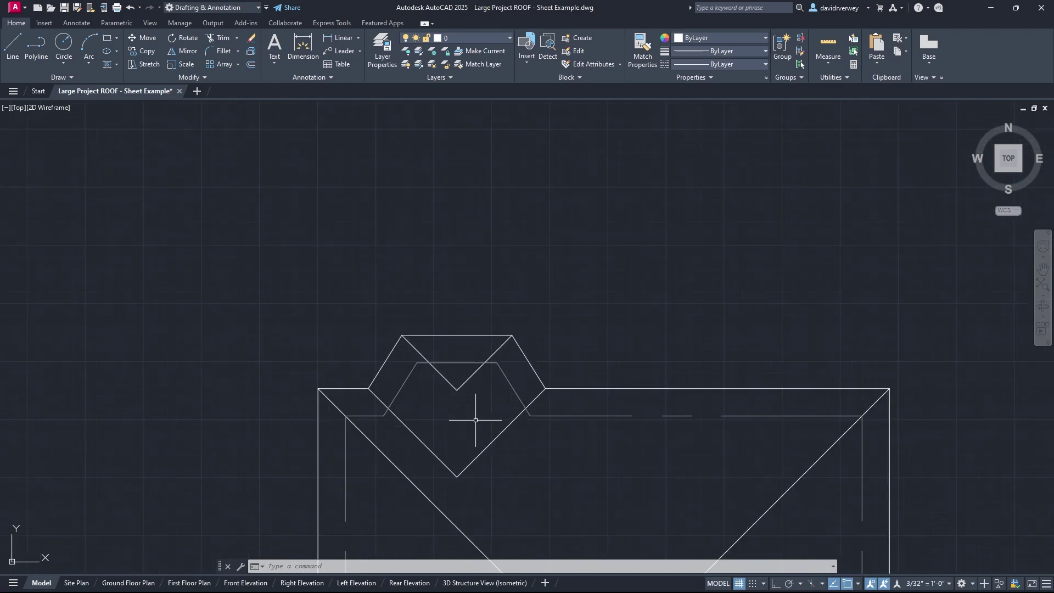
middle_click_drag(477, 418, 441, 286)
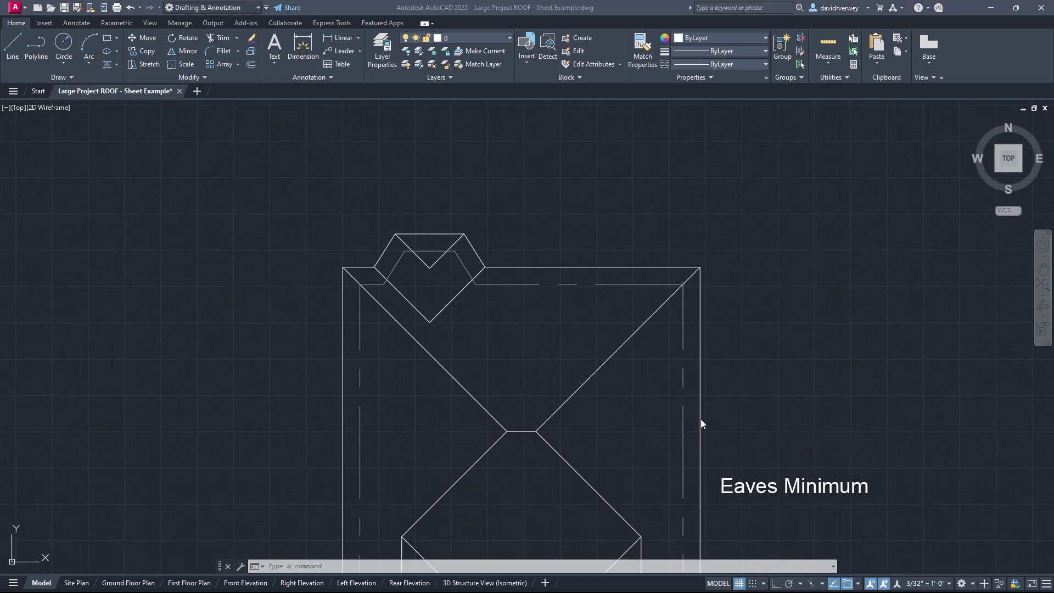
mouse_move(635, 413)
middle_mouse_down()
mouse_move(531, 254)
mouse_move(543, 296)
middle_mouse_up()
scroll(557, 325, "down", 4)
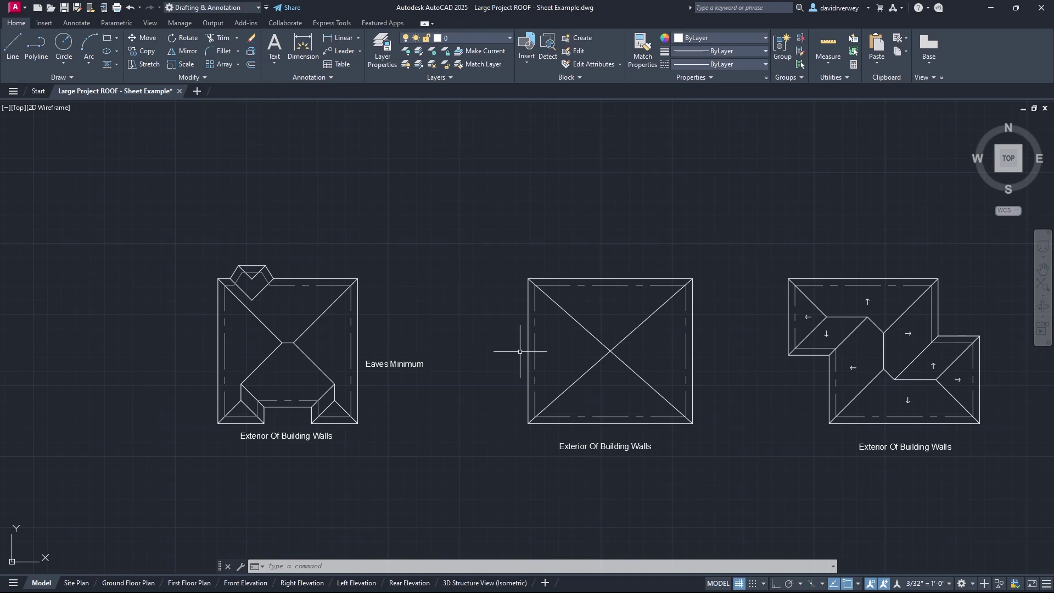
Pan out to frame all three roof plans side by side.
middle_click_drag(330, 322, 464, 328)
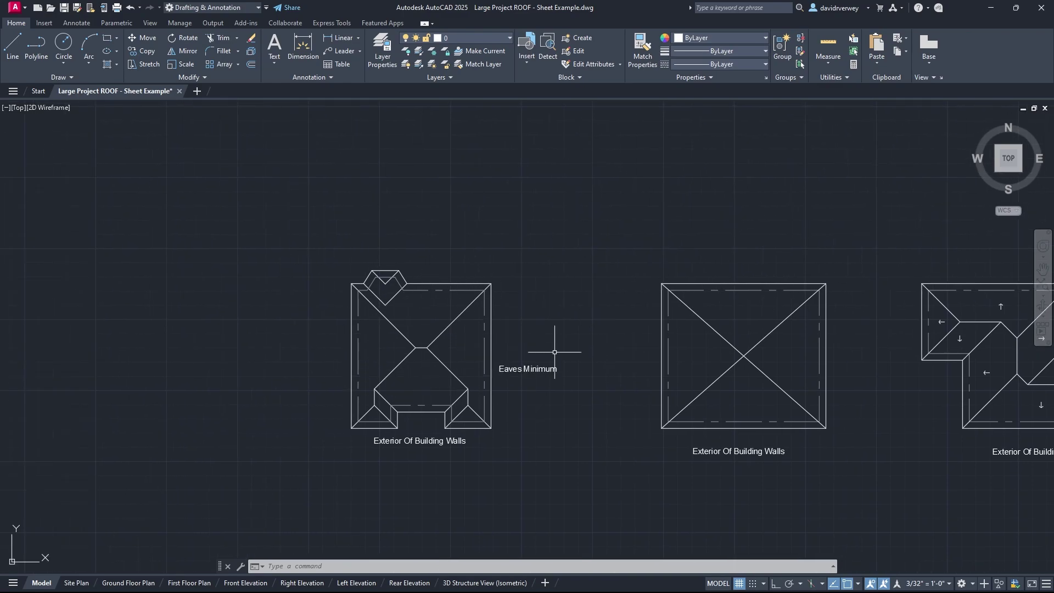
middle_click_drag(415, 320, 276, 326)
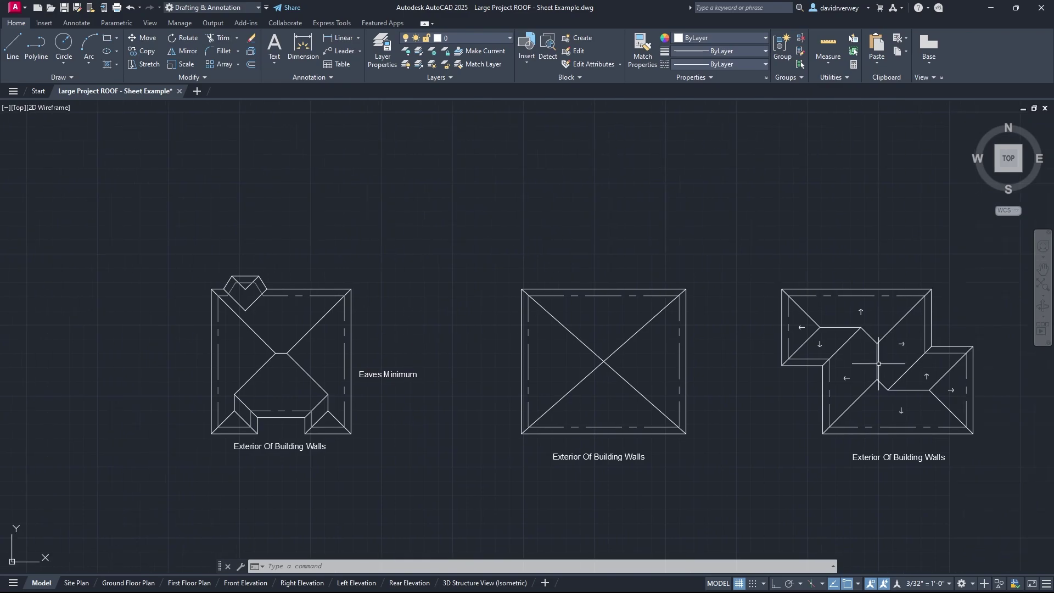
middle_click_drag(946, 352, 865, 340)
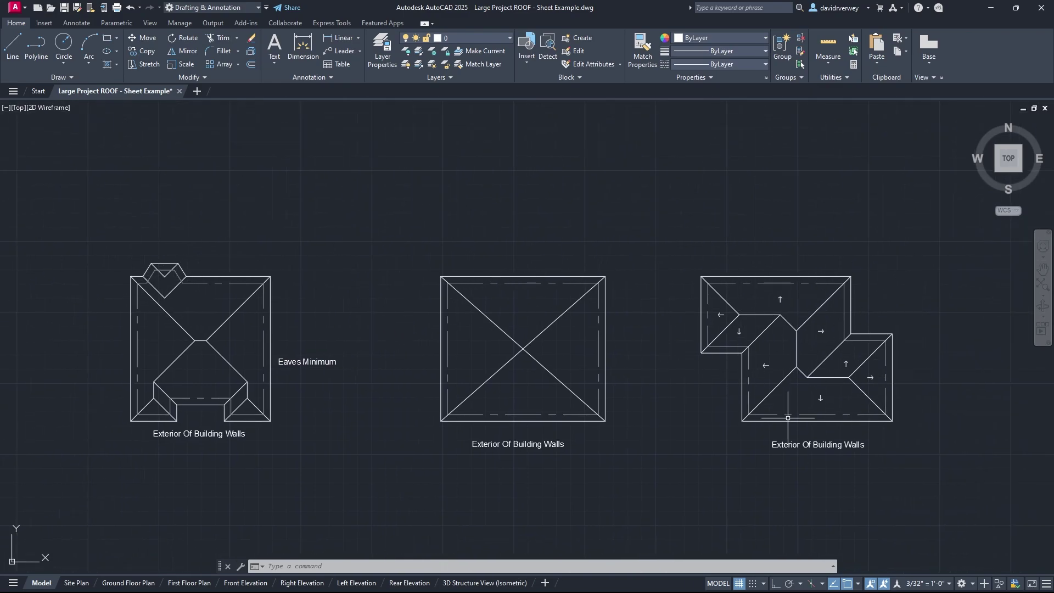